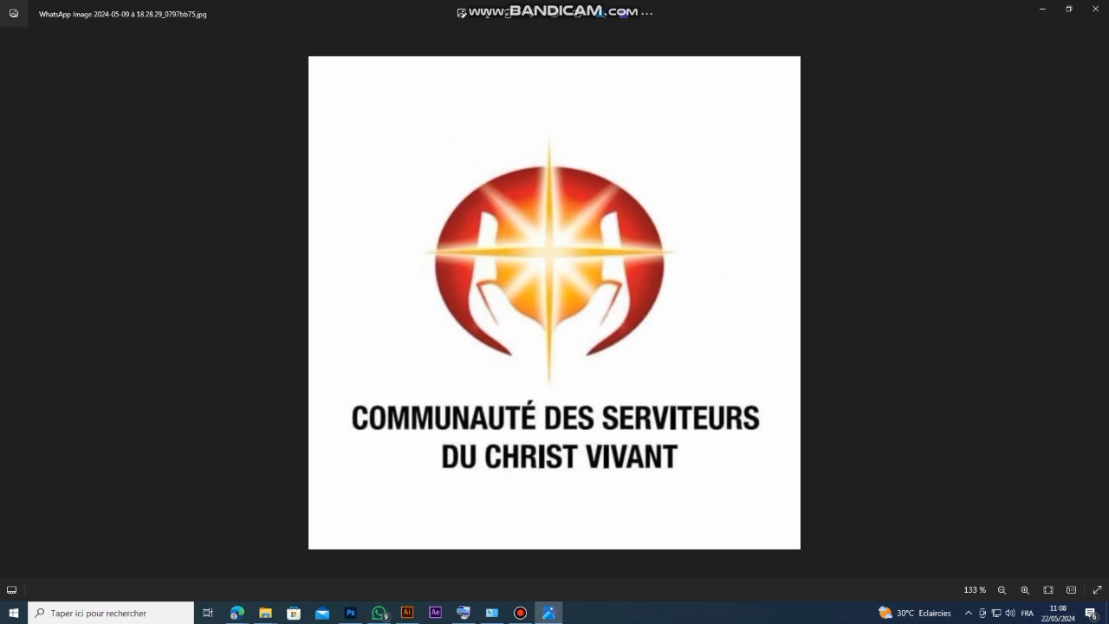
Close the reference logo picture and switch to Photoshop, bringing the recreated hands-and-star logo close into view.
left_click(1095, 9)
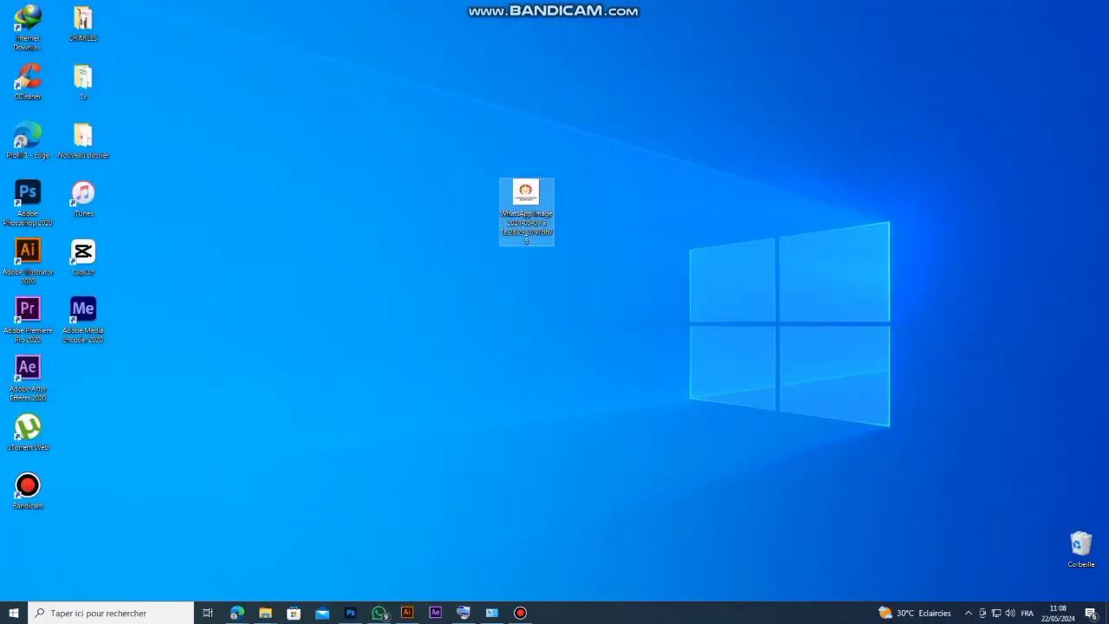
left_click(350, 613)
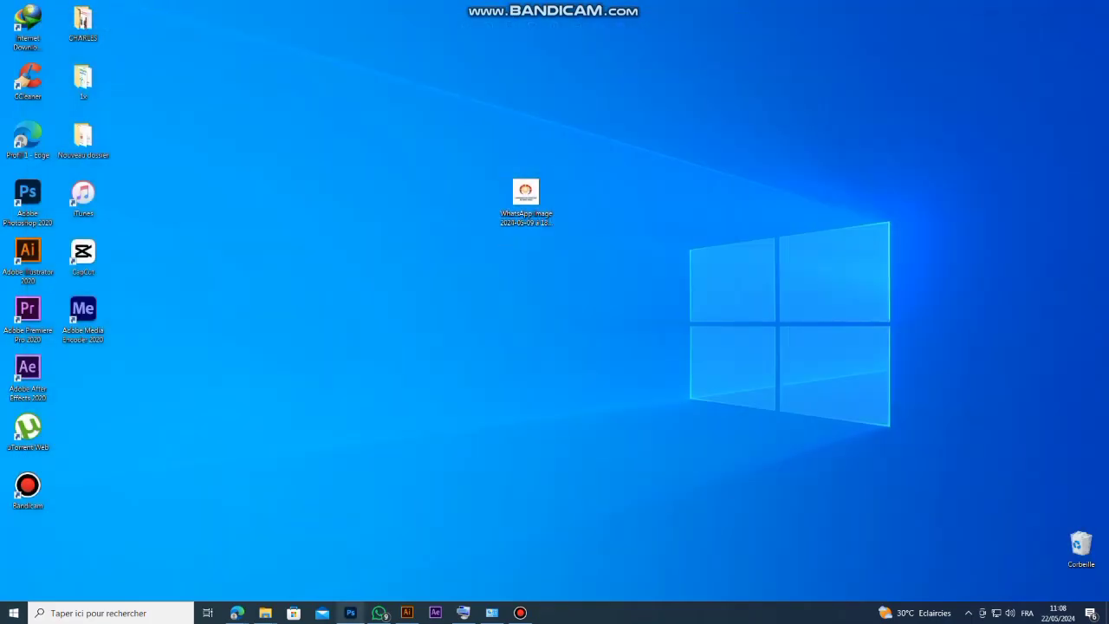
key("ctrl+minus")
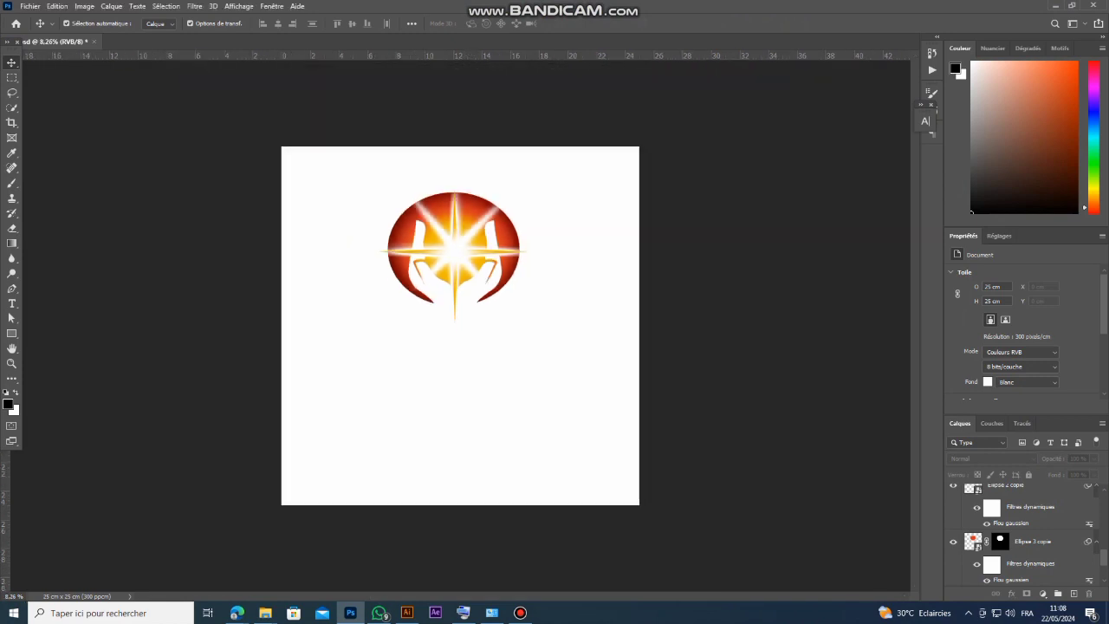
left_click_drag(334, 173, 307, 171)
scroll(509, 219, "up", 10)
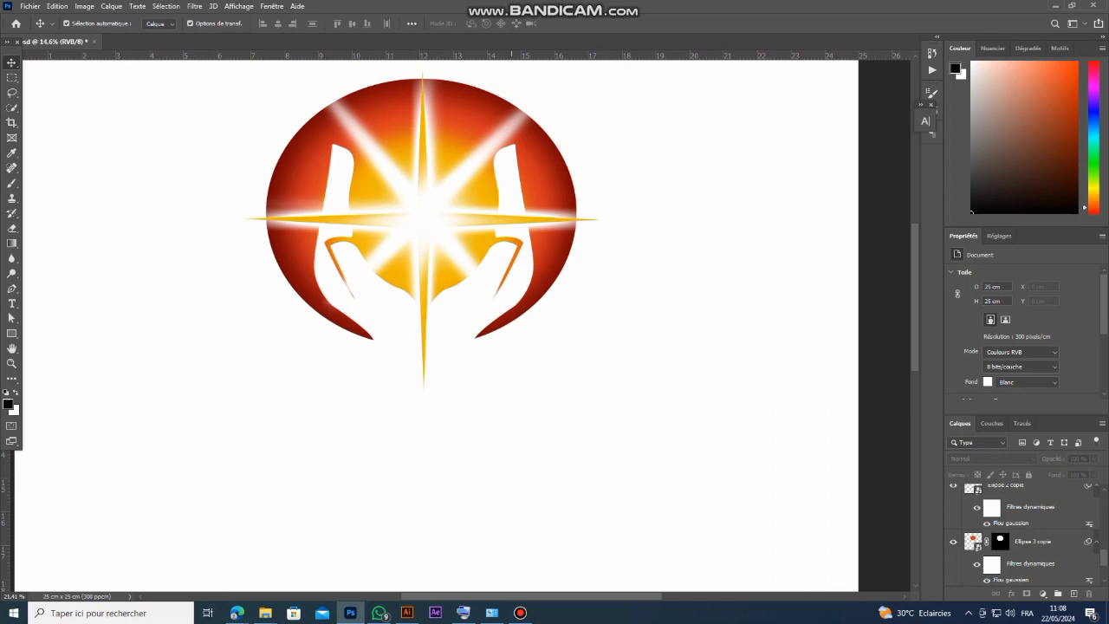
scroll(546, 200, "up", 4)
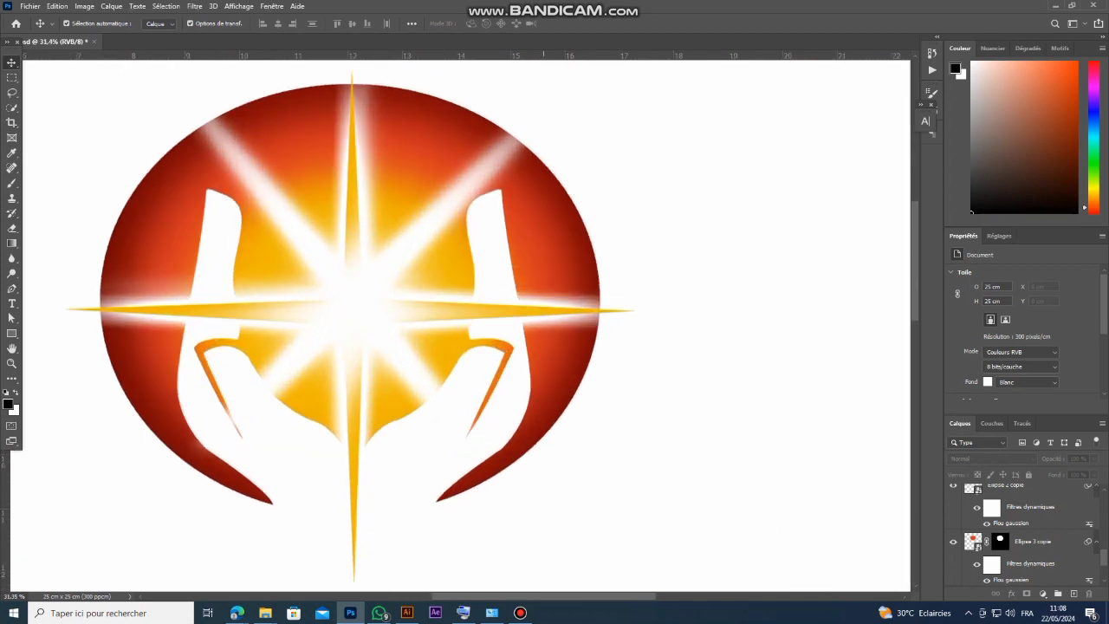
Open the gradient of the Ellipse 1 copie layer's gradient overlay for editing.
left_click(544, 200)
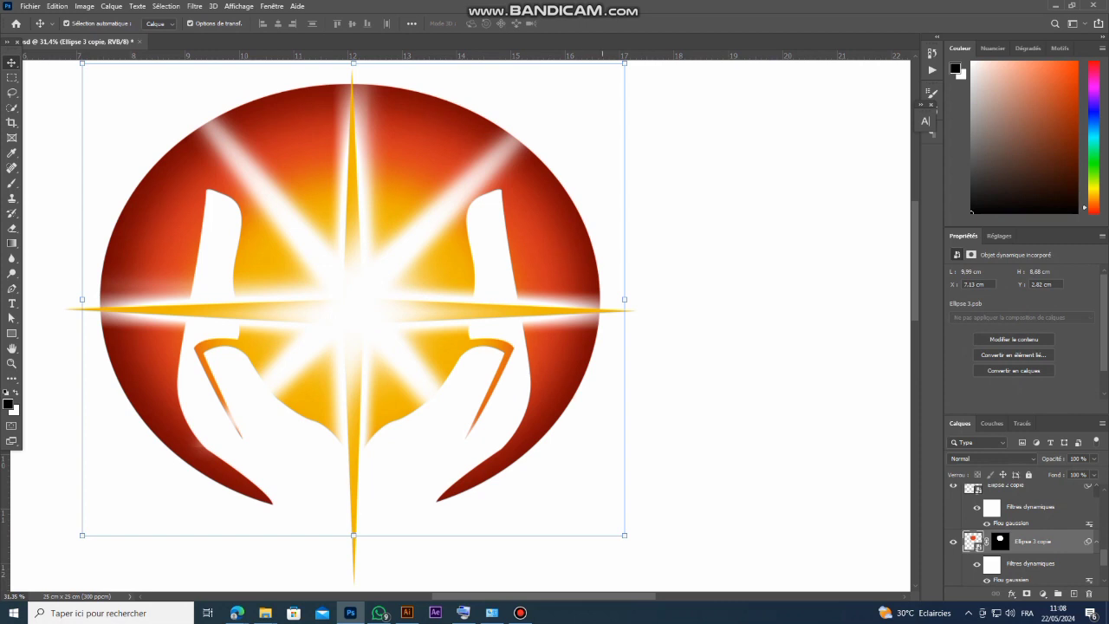
left_click(582, 257)
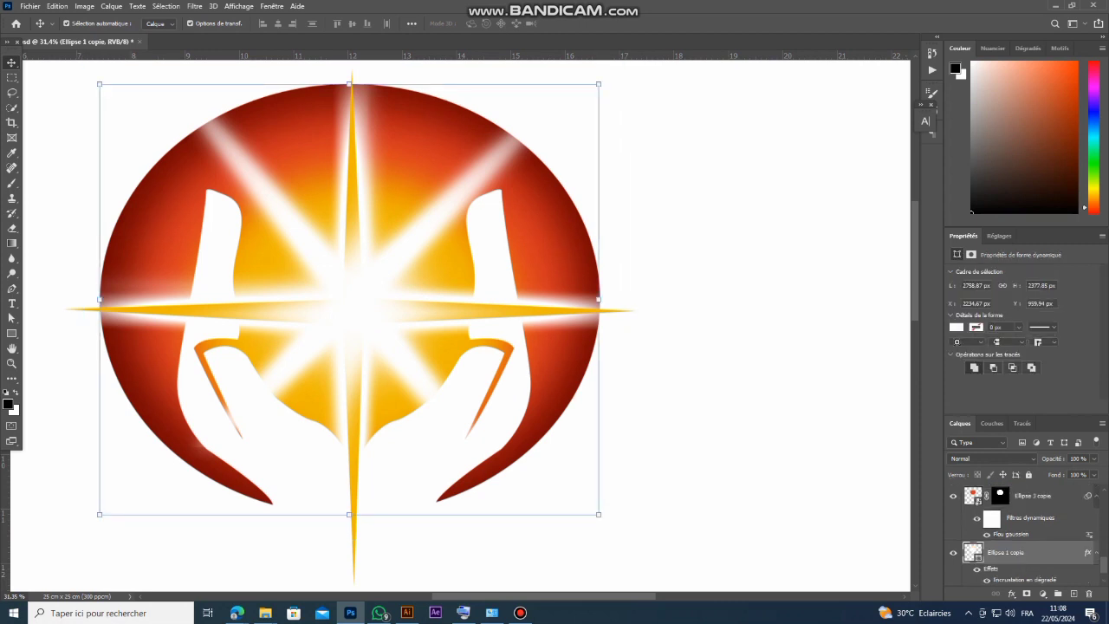
double_click(1055, 552)
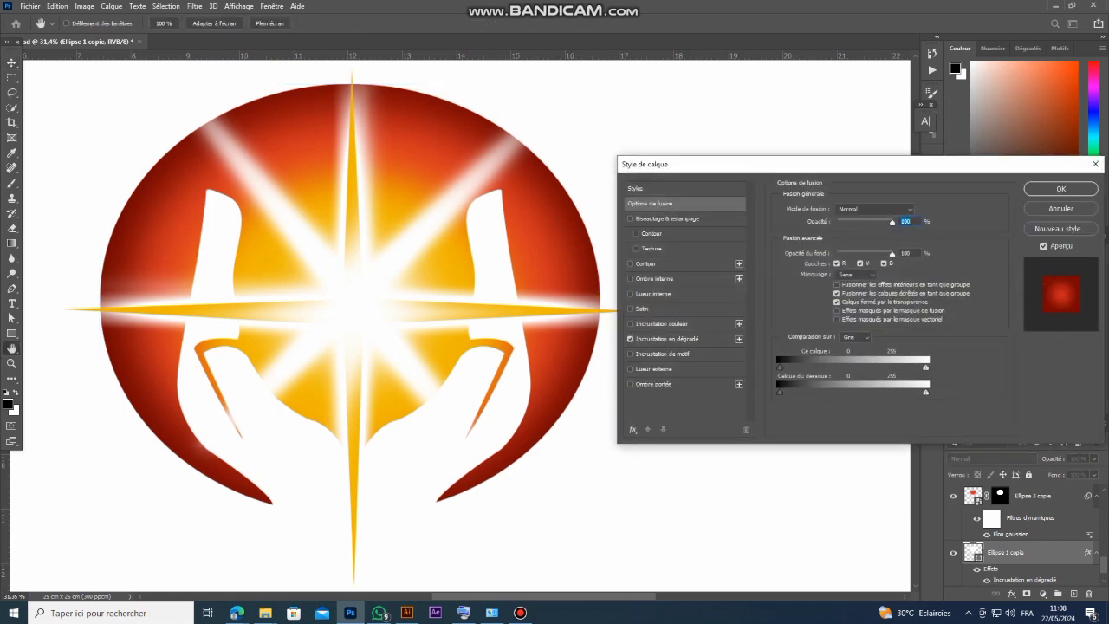
left_click(667, 338)
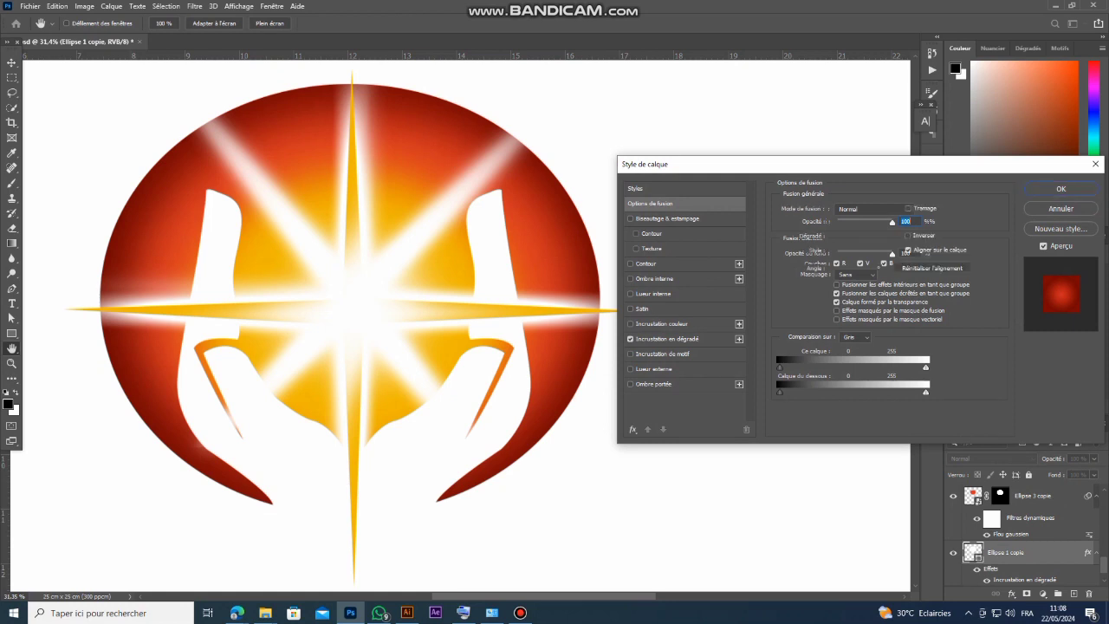
left_click(860, 235)
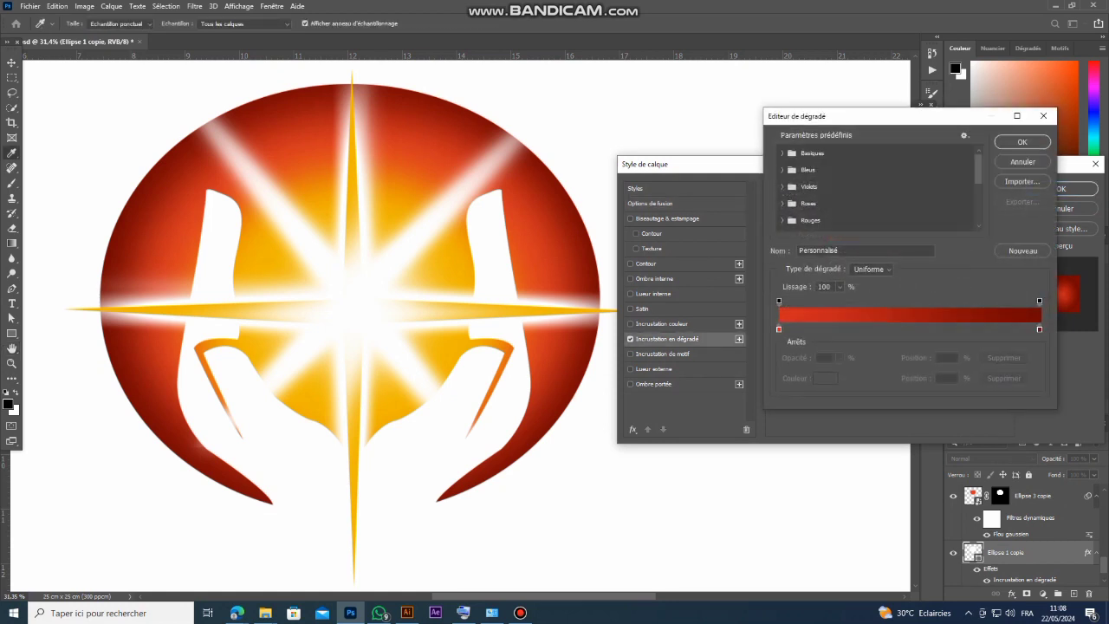
left_click_drag(779, 329, 1039, 330)
left_click(1039, 329)
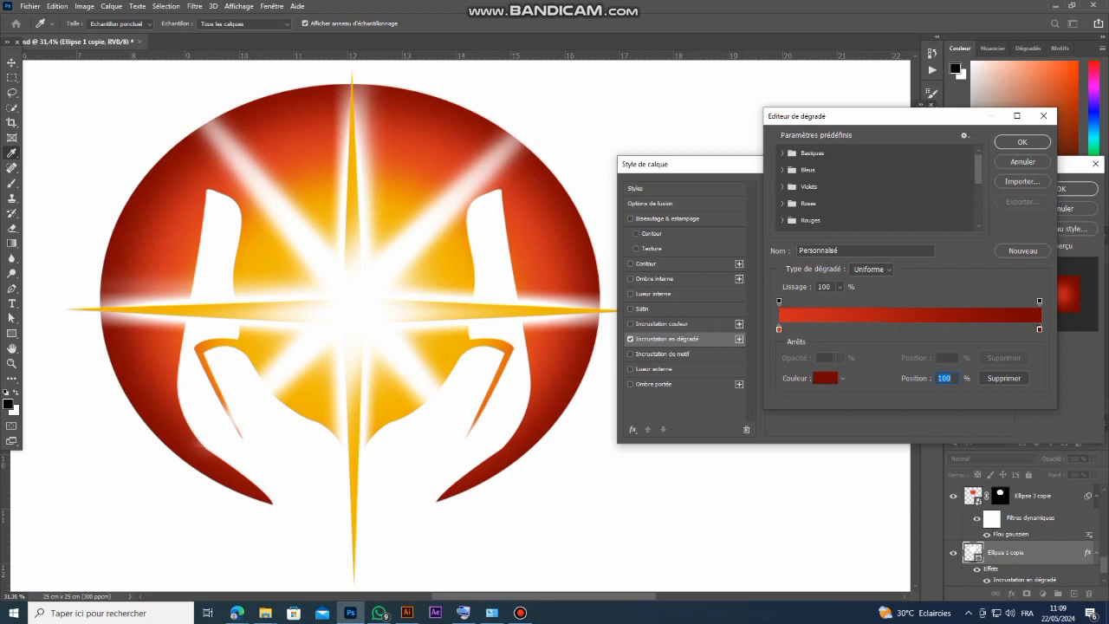
double_click(1040, 329)
left_click(525, 260)
left_click(1050, 289)
key("ctrl+z")
key("ctrl+z")
key("ctrl+z")
key("ctrl+z")
key("ctrl+z")
left_click(1022, 161)
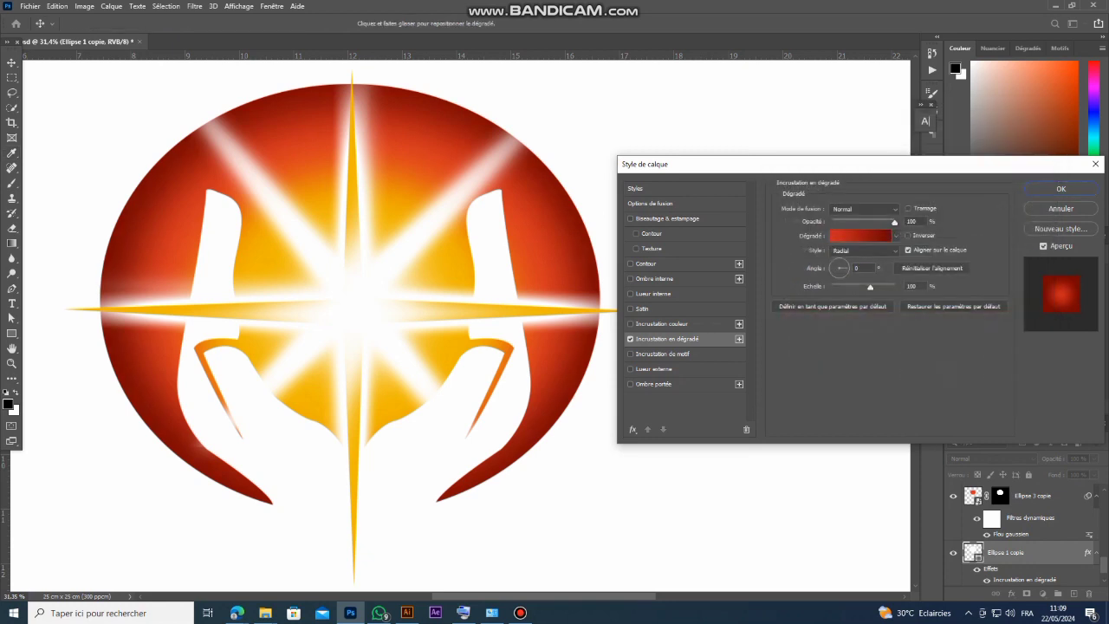
Reopen the overlay gradient and try an orange-red colour on its end stop.
left_click(860, 235)
left_click(1038, 328)
double_click(1039, 329)
left_click(898, 321)
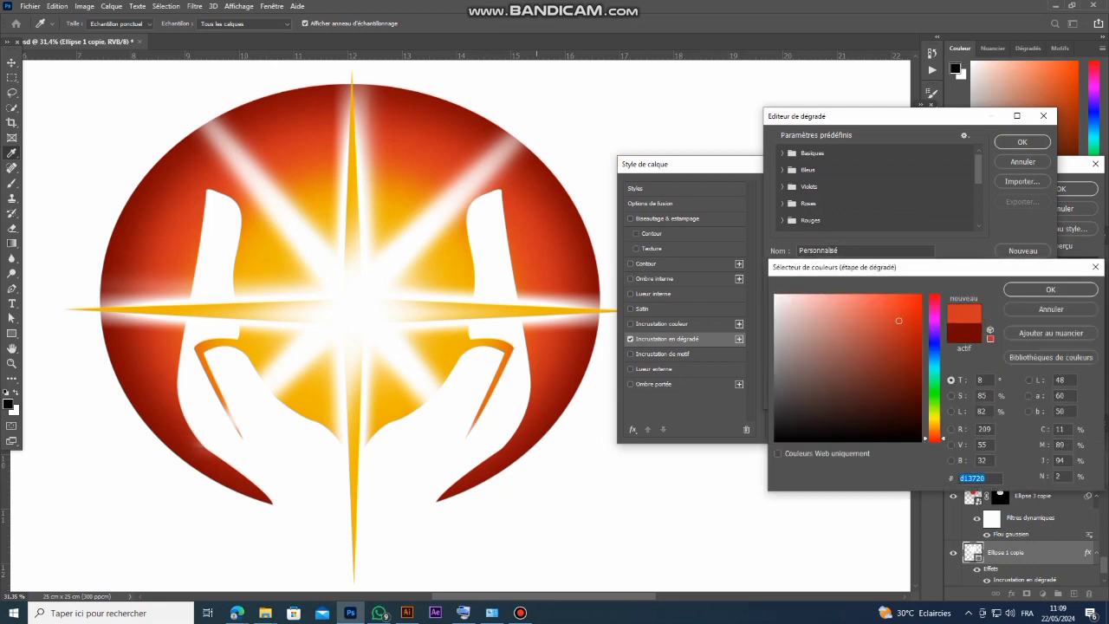
left_click(1050, 289)
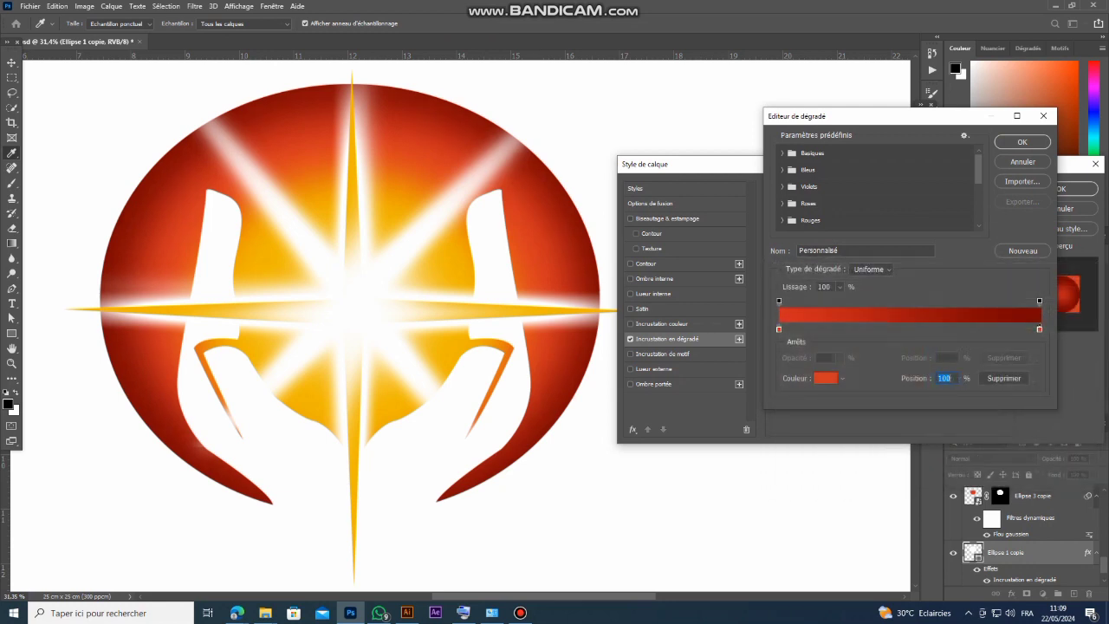
Try an orange-red sampled from the logo's ellipse on the gradient's start stop, then close the layer style.
left_click(779, 329)
left_click(825, 378)
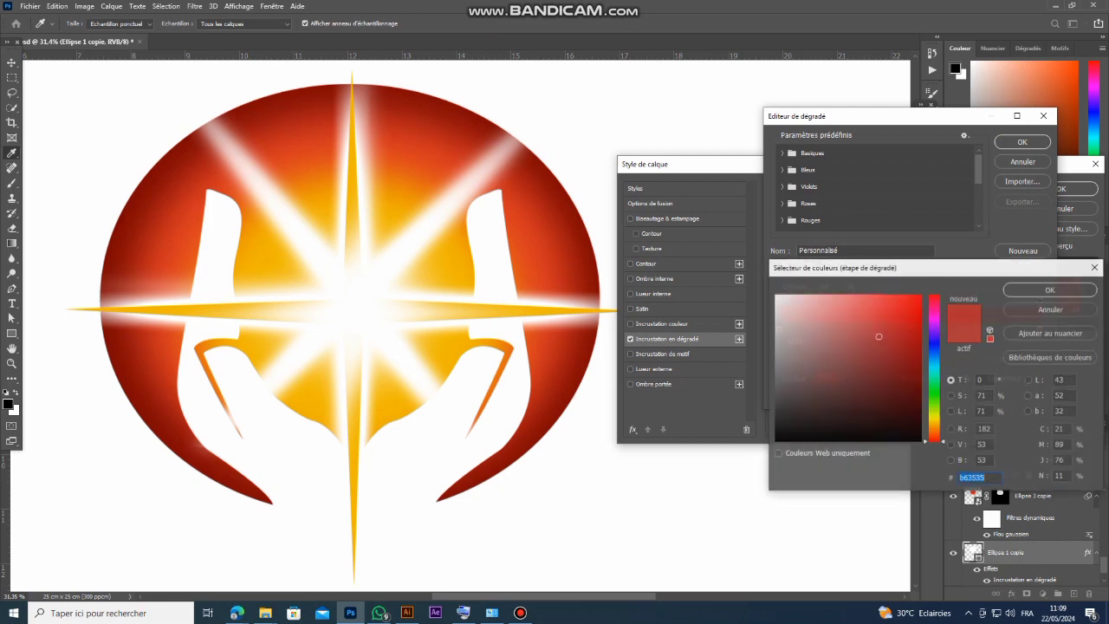
left_click(522, 250)
key("Return")
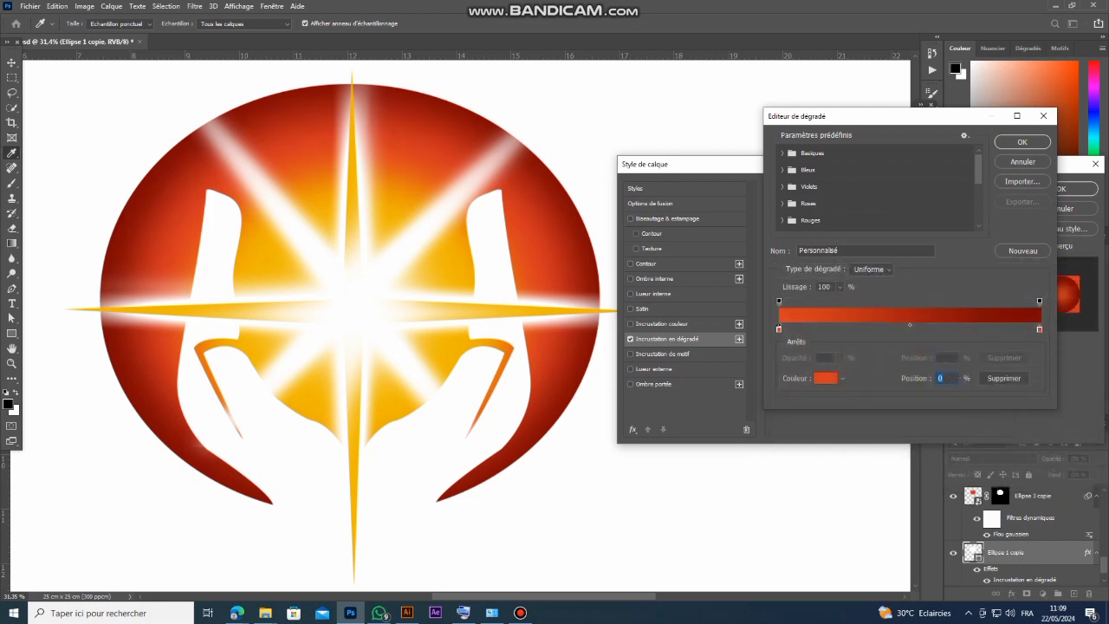
left_click(1023, 141)
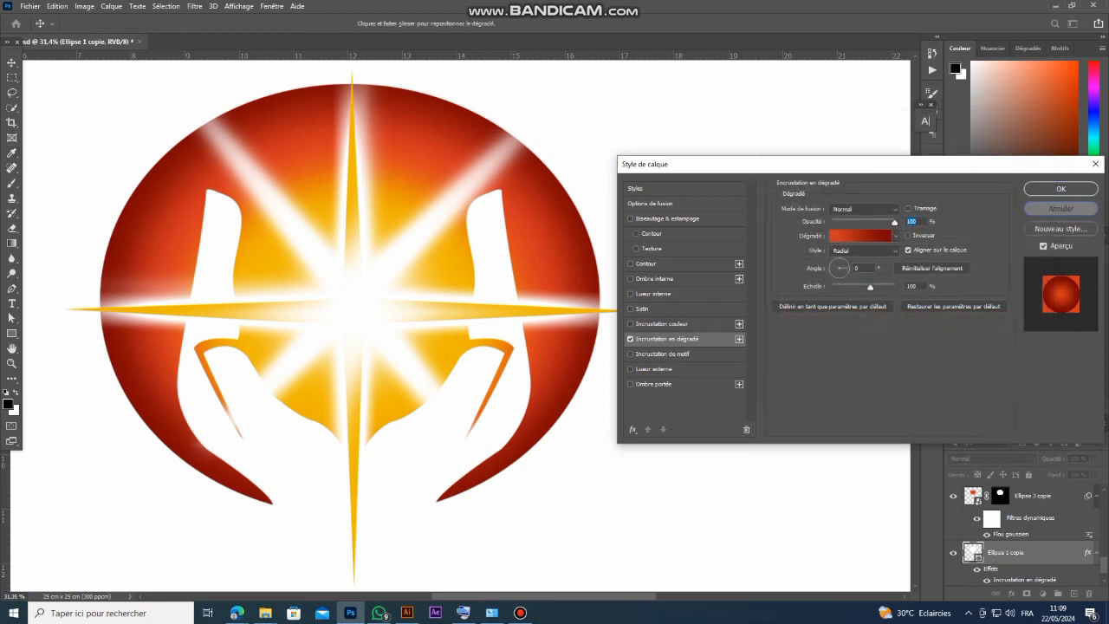
key("Return")
key("ctrl+t")
scroll(651, 243, "down", 4)
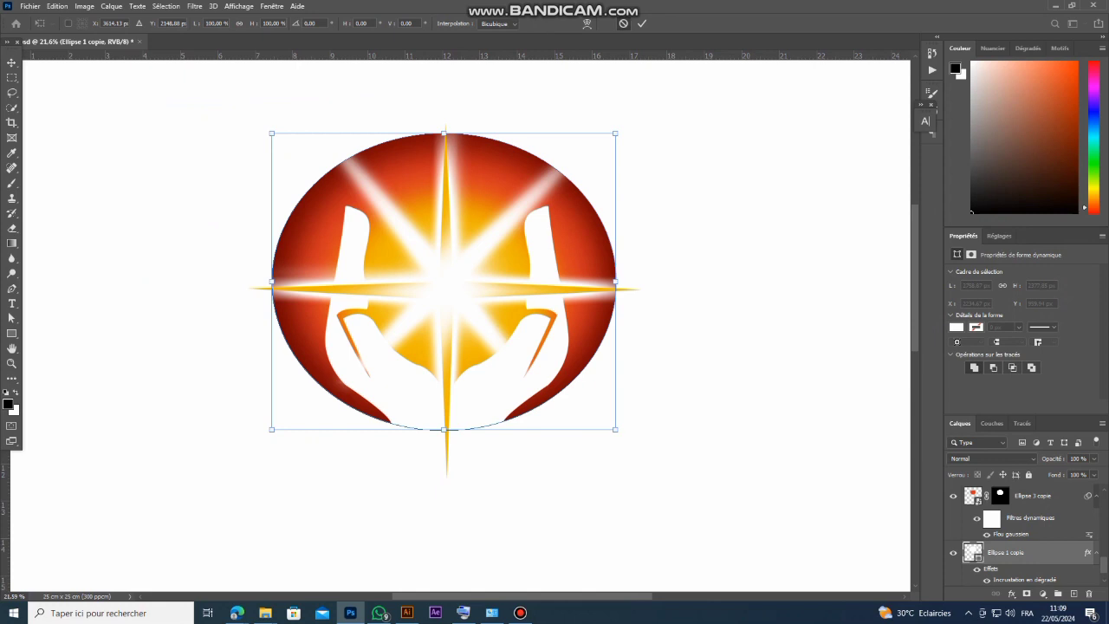
left_click(623, 23)
Pull the blurred orange-red ellipse, Ellipse 3 copie, out of the logo and delete it.
left_click(643, 164)
left_click(578, 234)
left_click_drag(583, 313, 841, 286)
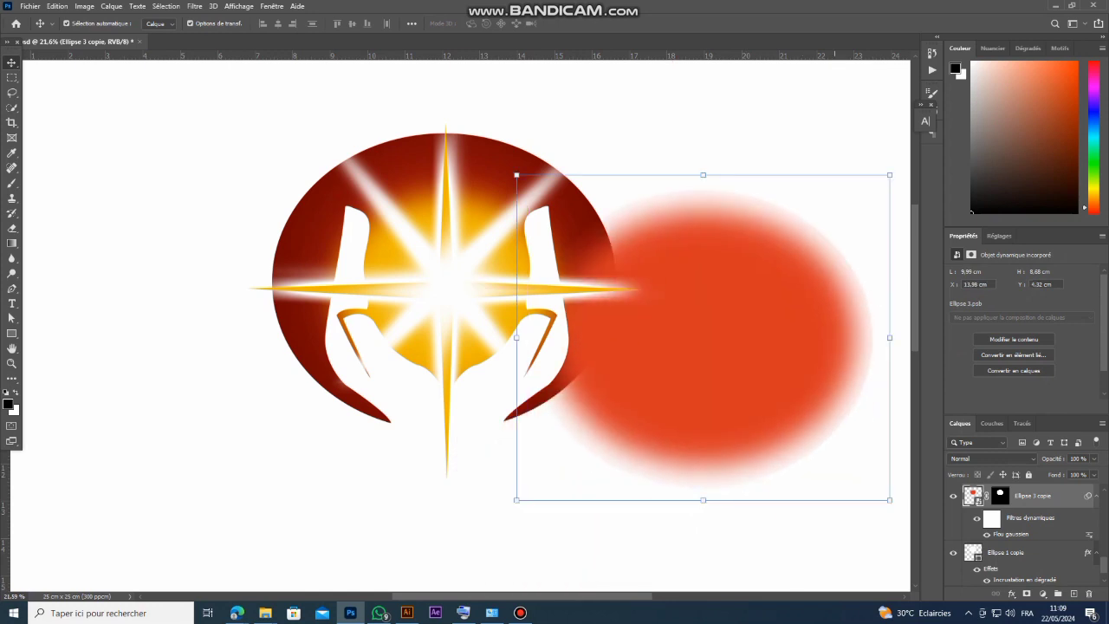
key("Delete")
left_click(703, 268)
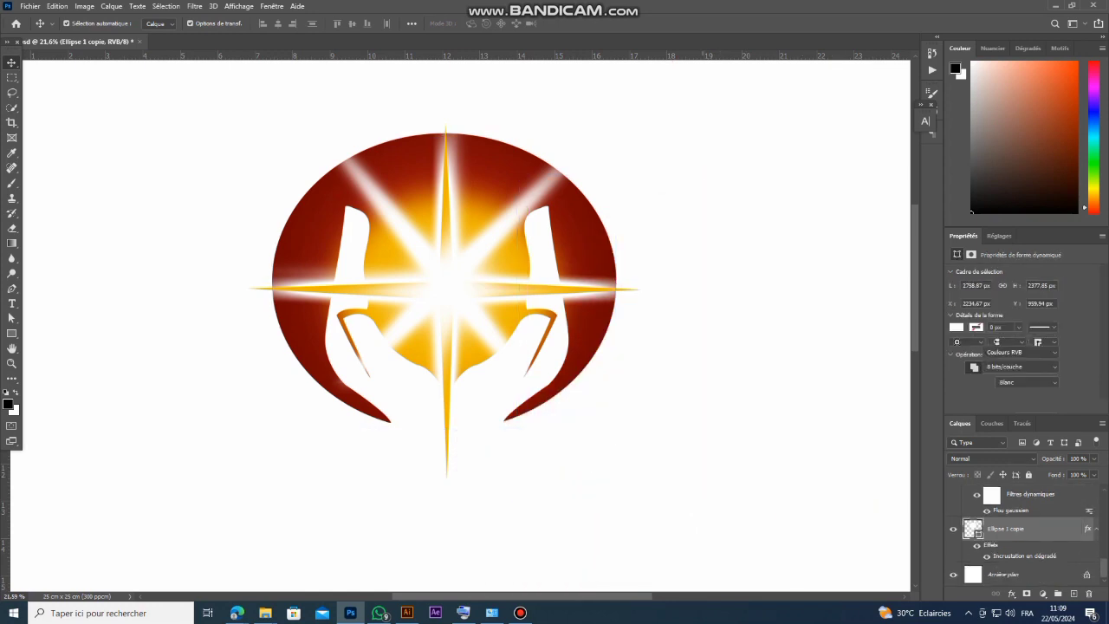
Duplicate the complete logo and place the copy directly below the original.
scroll(495, 246, "down", 5)
scroll(371, 264, "up", 5)
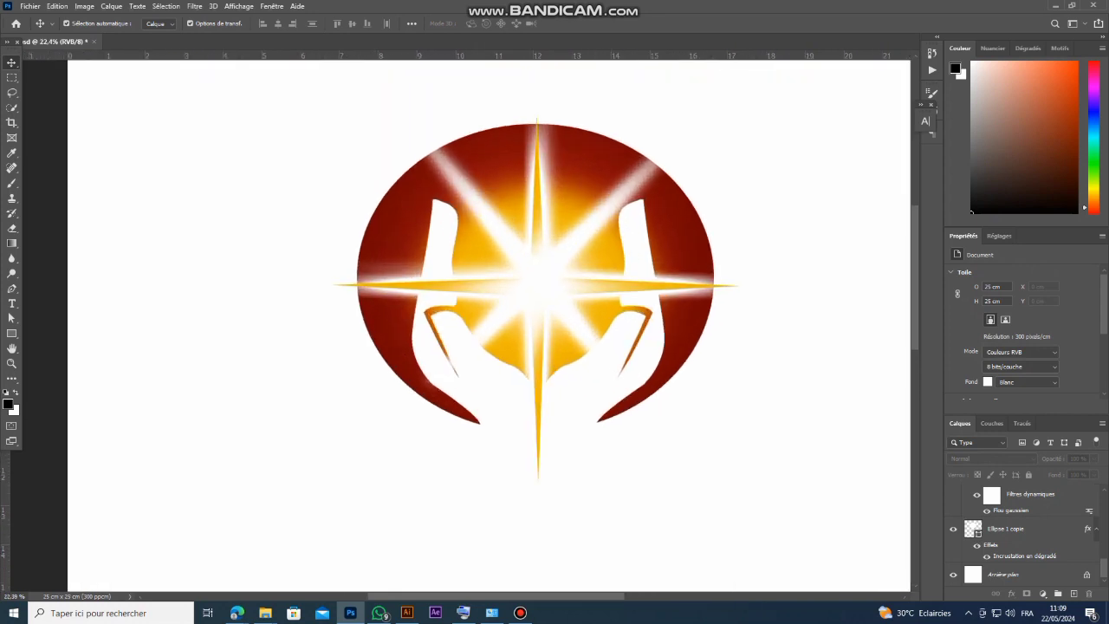
scroll(409, 239, "up", 4)
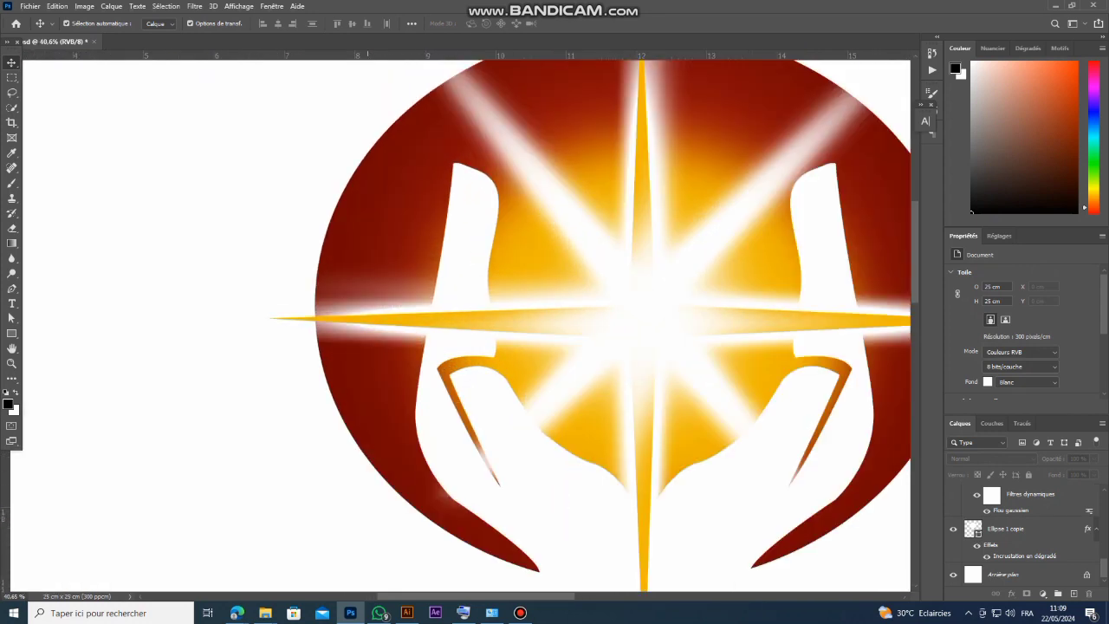
scroll(476, 282, "down", 5)
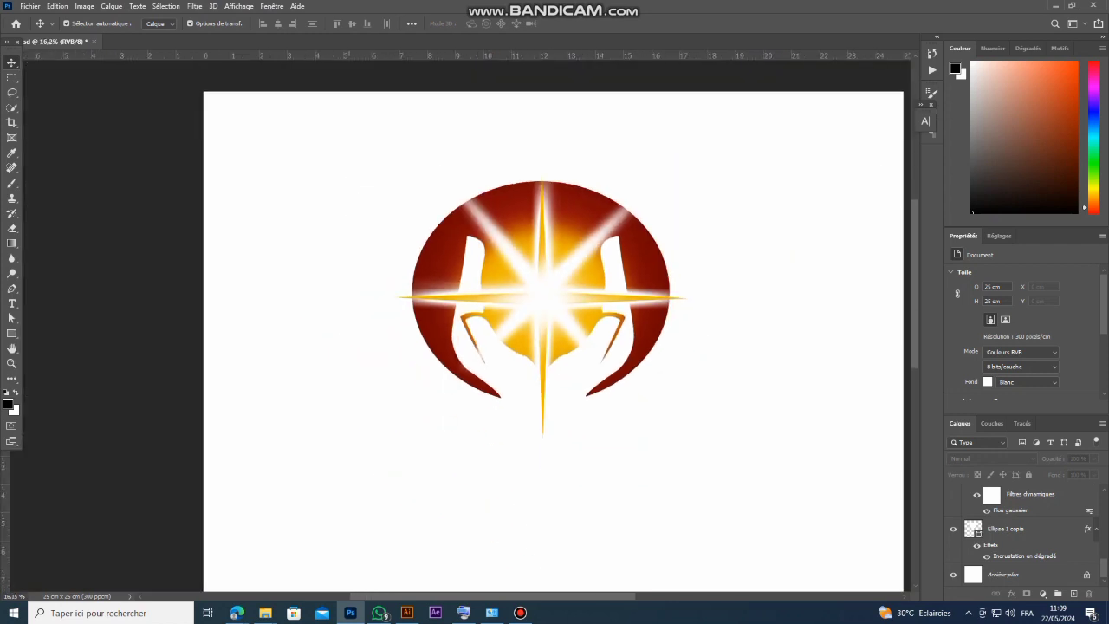
scroll(338, 174, "down", 3)
left_click(503, 232)
left_click_drag(451, 245, 450, 419)
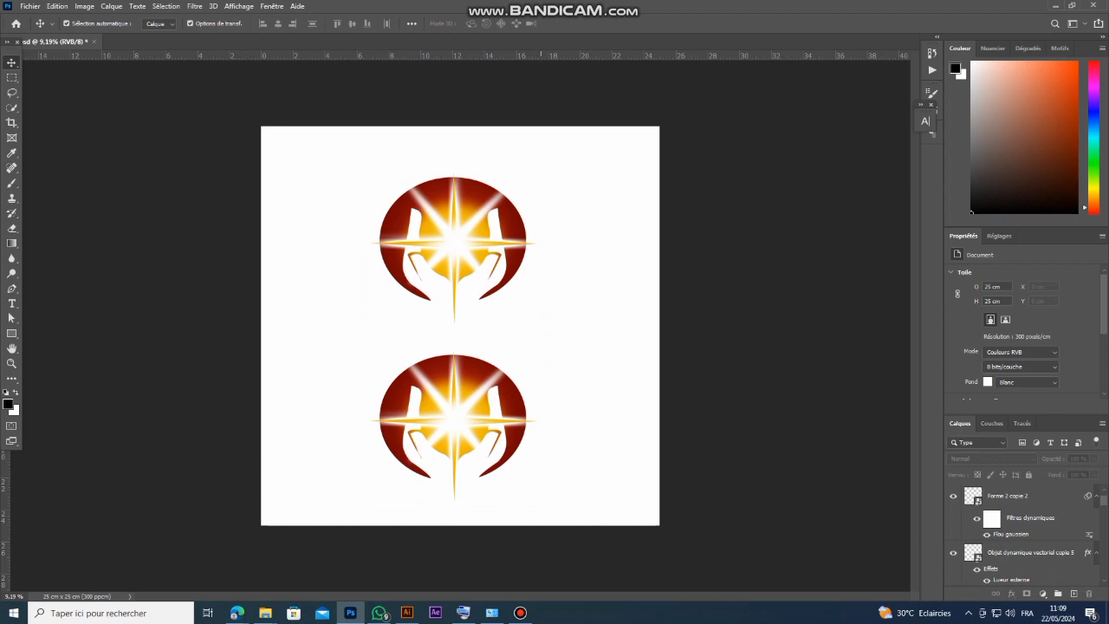
scroll(490, 326, "up", 1)
left_click(527, 417)
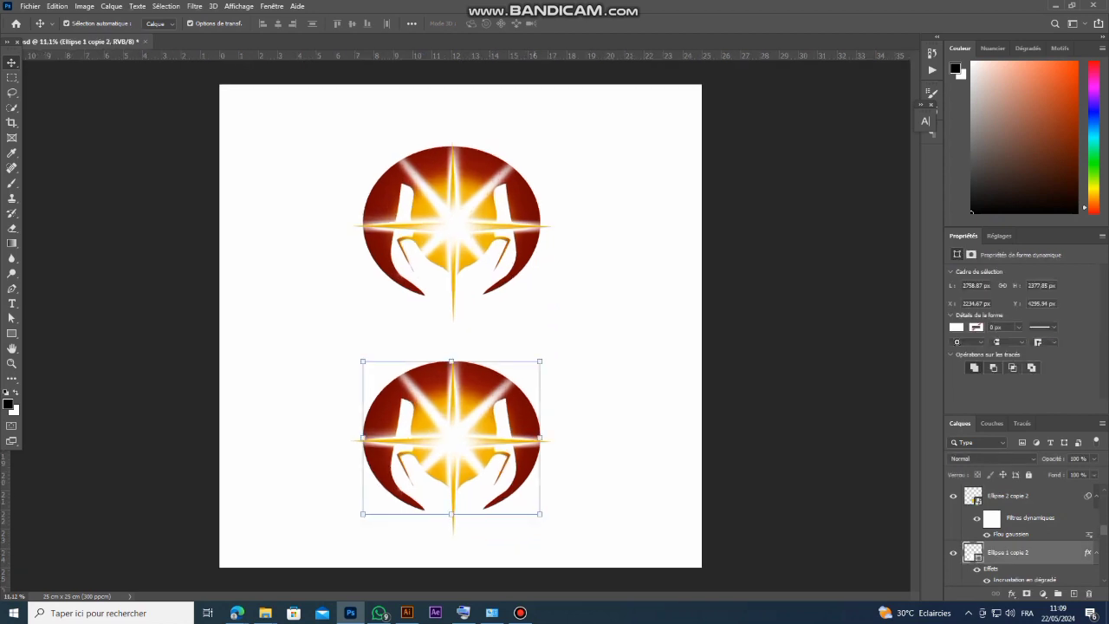
left_click(608, 407)
left_click(529, 418)
left_click(608, 407)
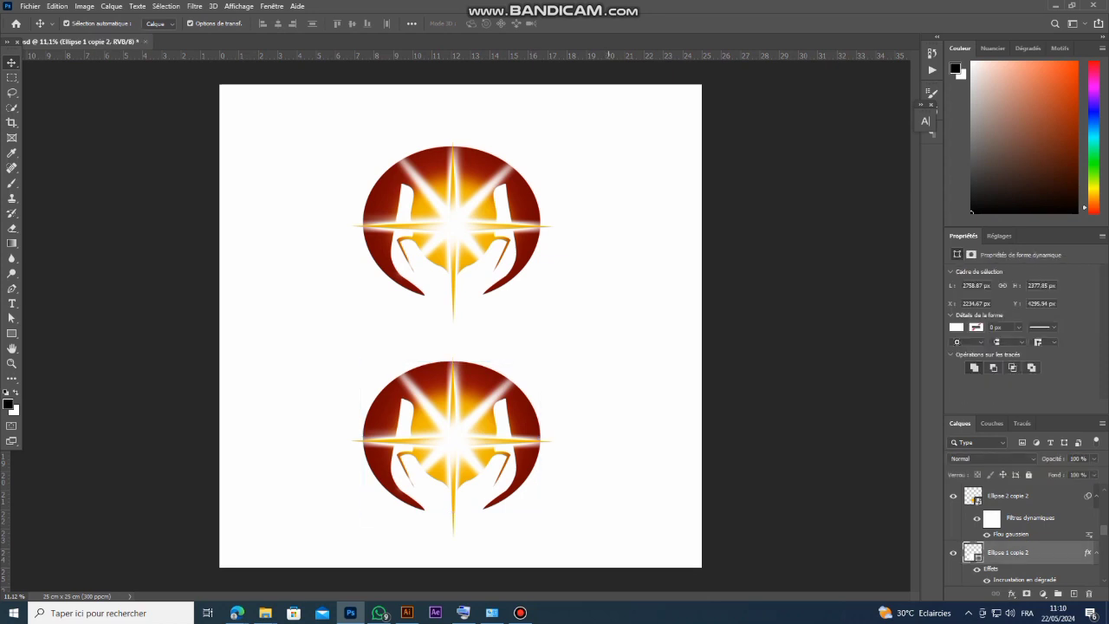
left_click(486, 424)
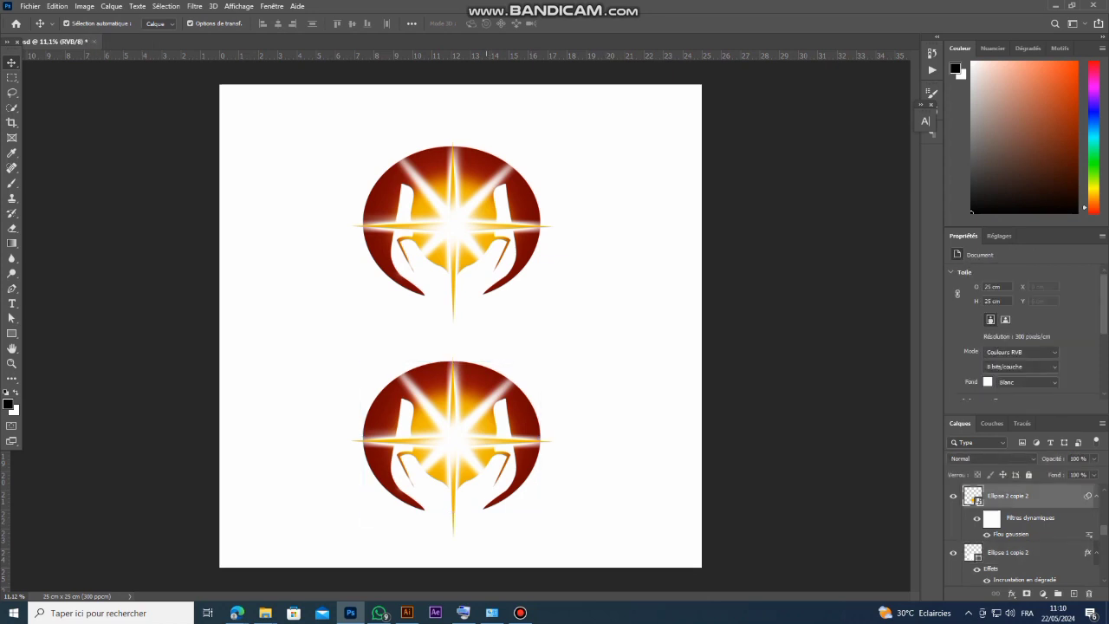
left_click(598, 346)
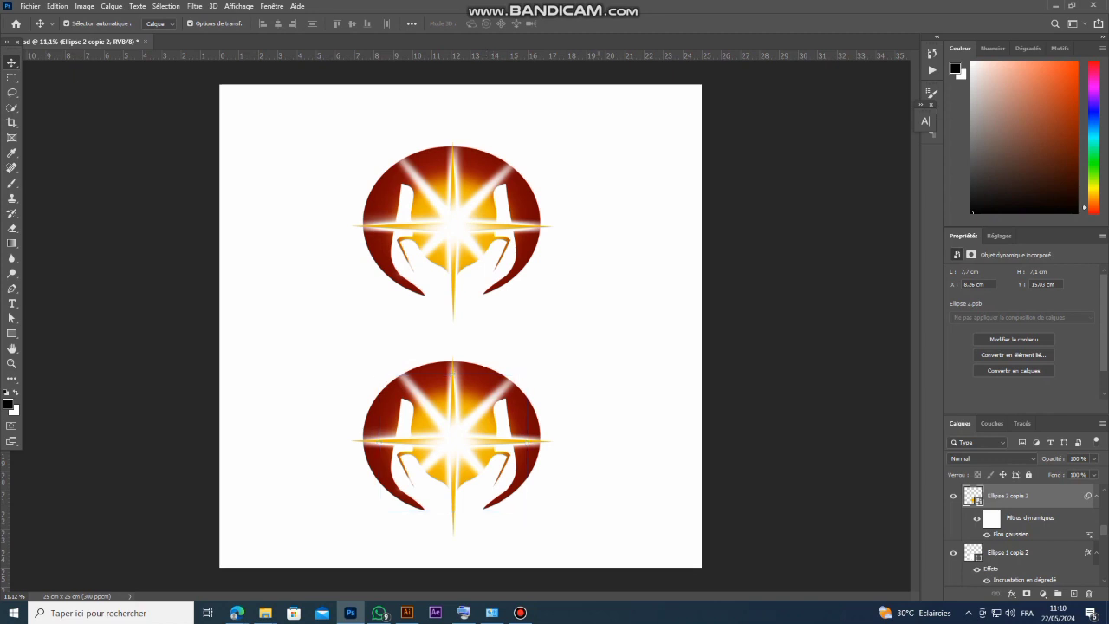
Delete the dark red ellipse, Ellipse 1 copie, from the upper logo and inspect the remaining parts.
left_click(527, 201)
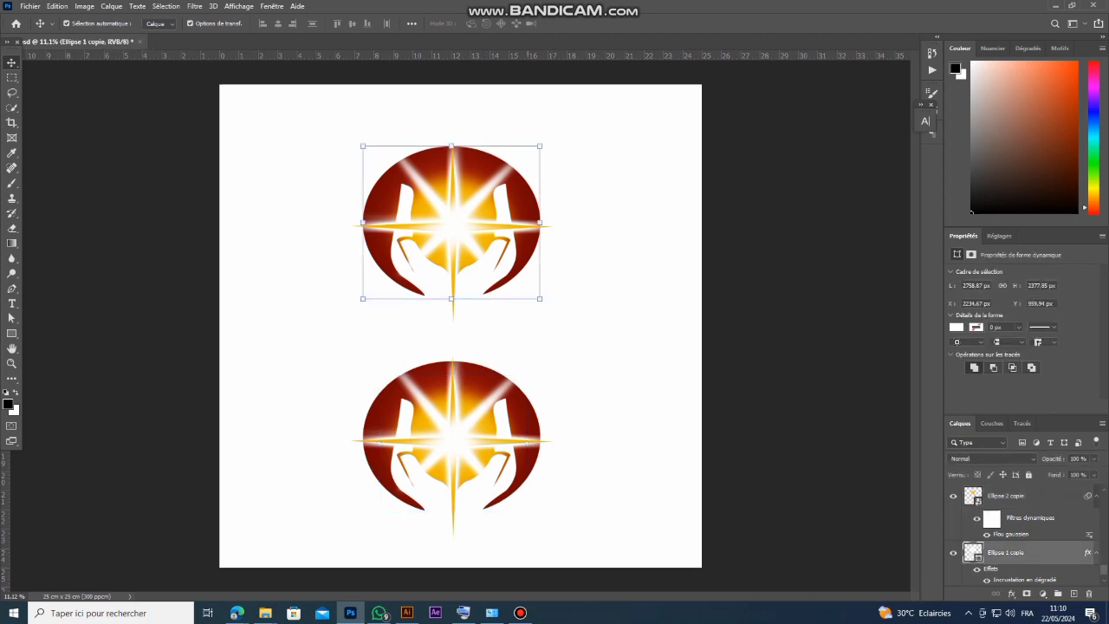
key("Delete")
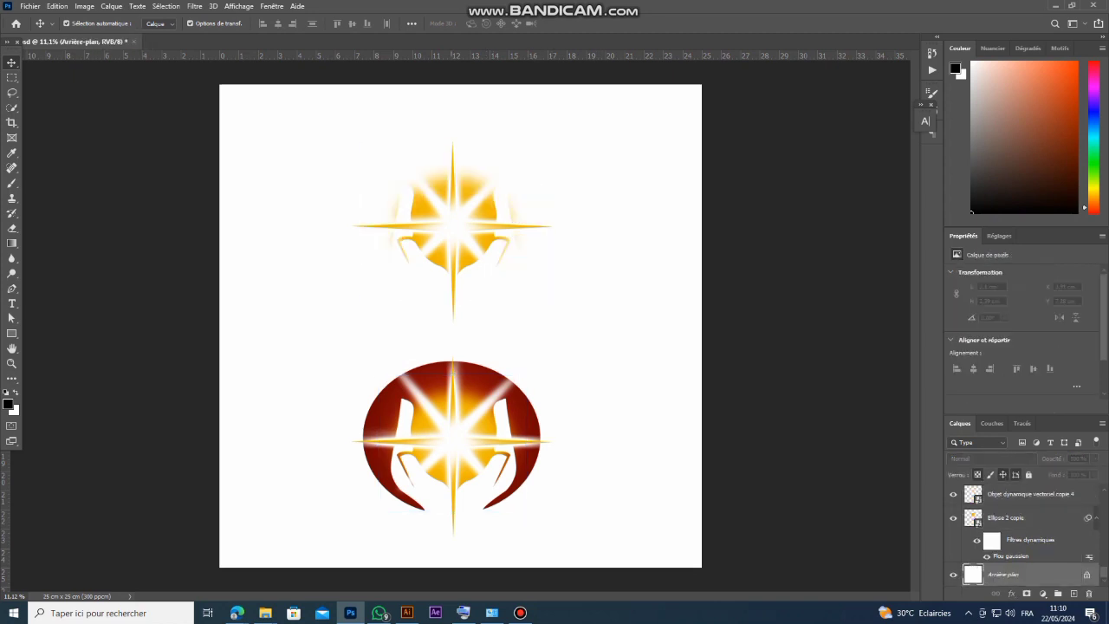
scroll(368, 238, "up", 3)
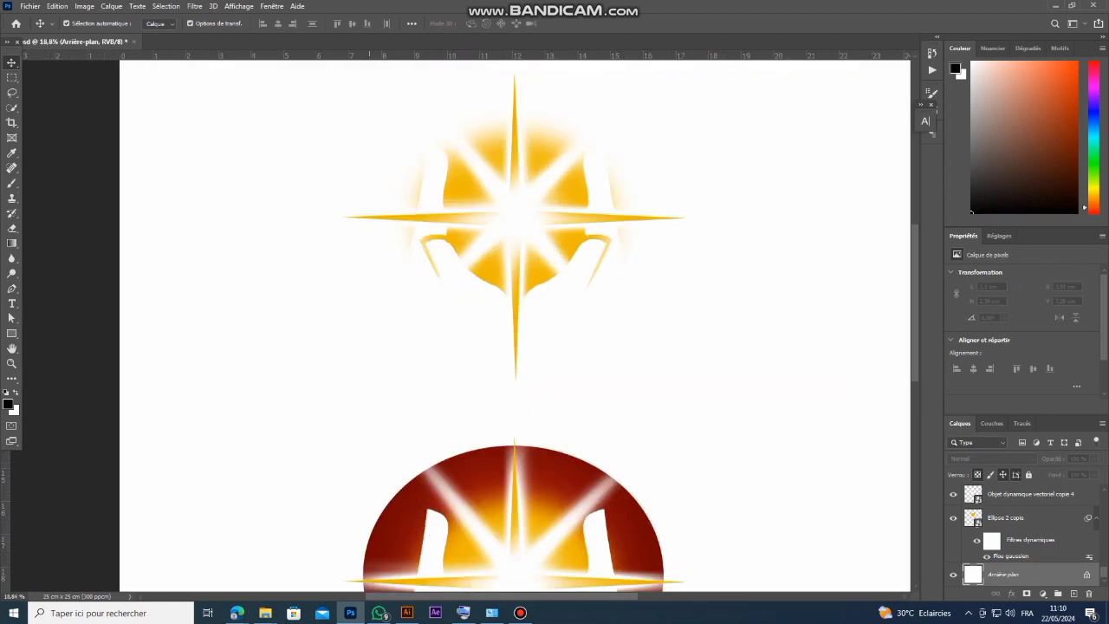
scroll(346, 224, "down", 3)
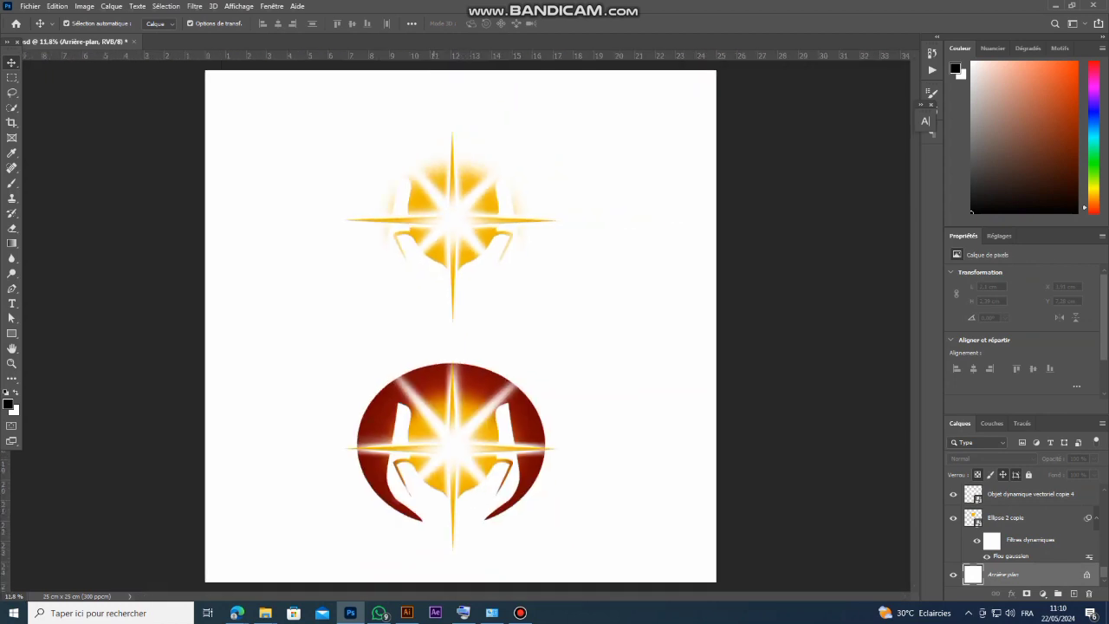
Enable a gradient overlay on the lower logo's four-pointed star, Forme 1 copie 2, and open its gradient for editing.
left_click(448, 433)
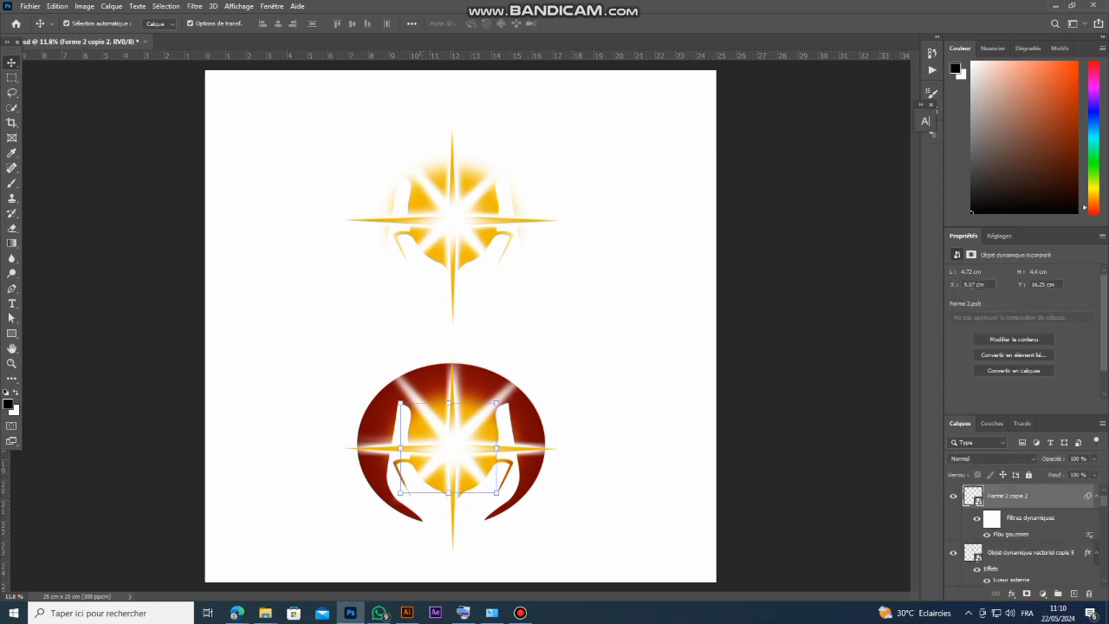
left_click(321, 438)
scroll(373, 458, "up", 4)
left_click(373, 458)
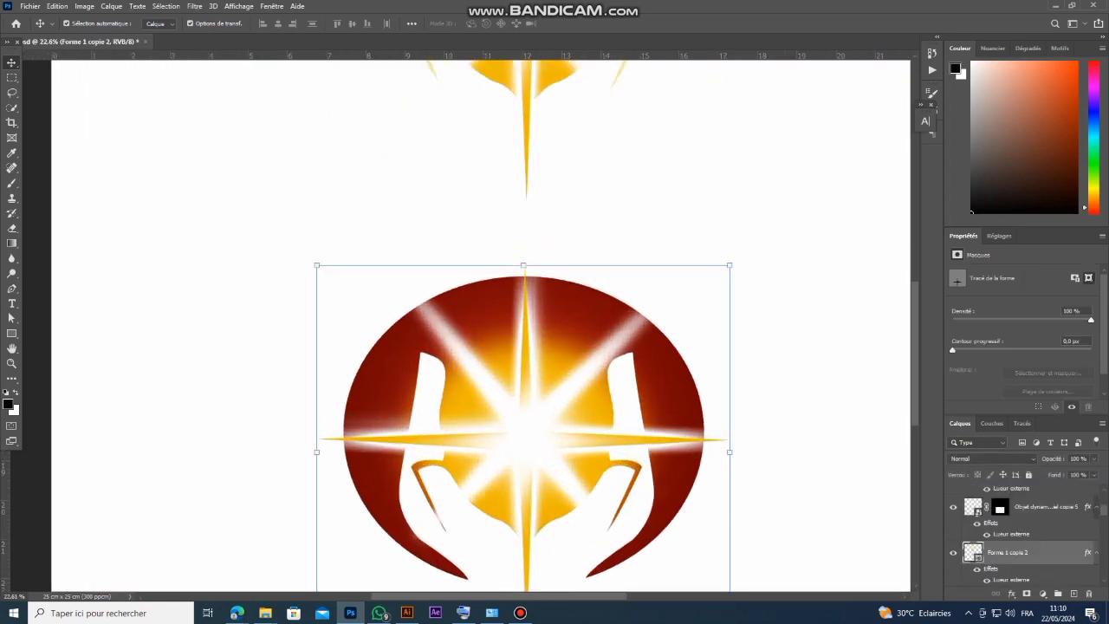
double_click(998, 500)
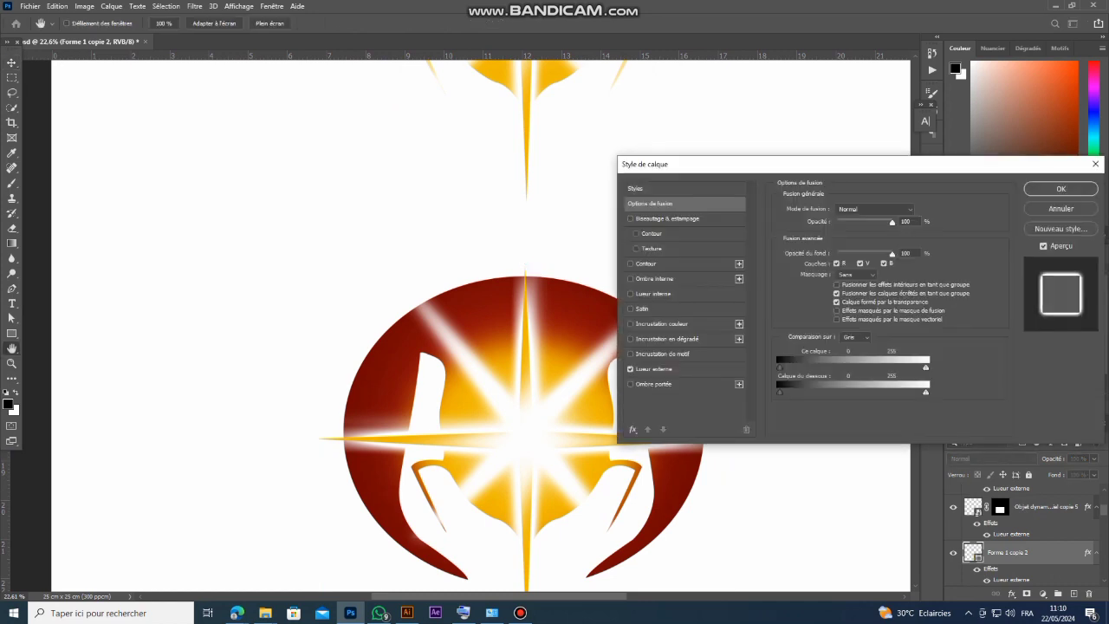
left_click(630, 338)
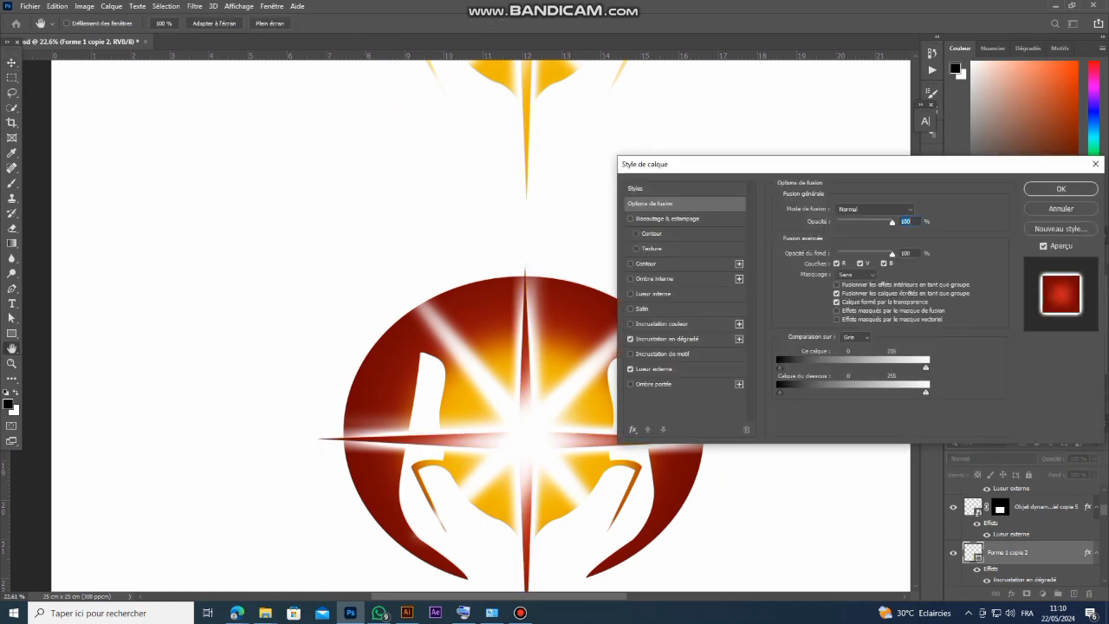
left_click(667, 339)
left_click(854, 231)
Set both colour stops of the star's gradient to white (ffffff) and apply the layer style.
left_click(779, 329)
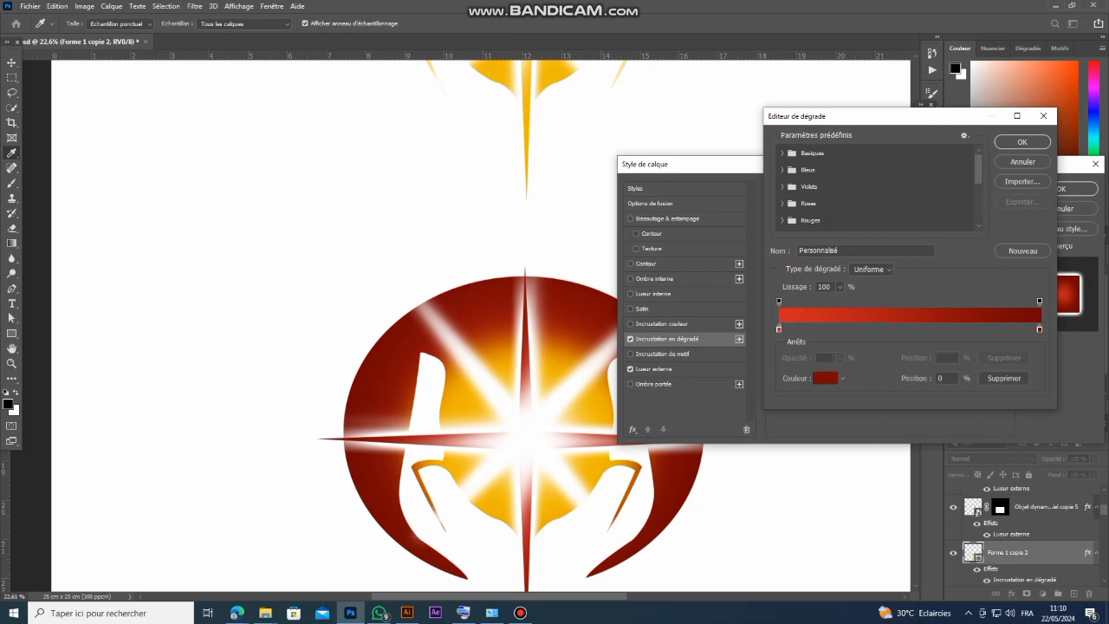
left_click(825, 377)
left_click_drag(796, 310, 774, 295)
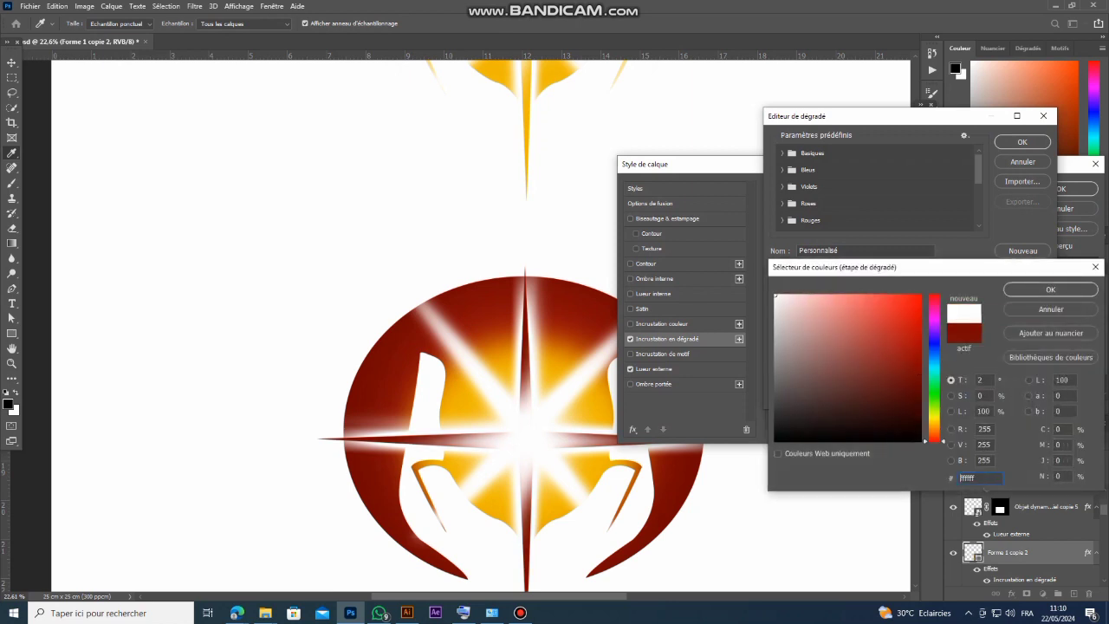
key("Return")
left_click(1040, 329)
left_click(824, 378)
left_click(779, 297)
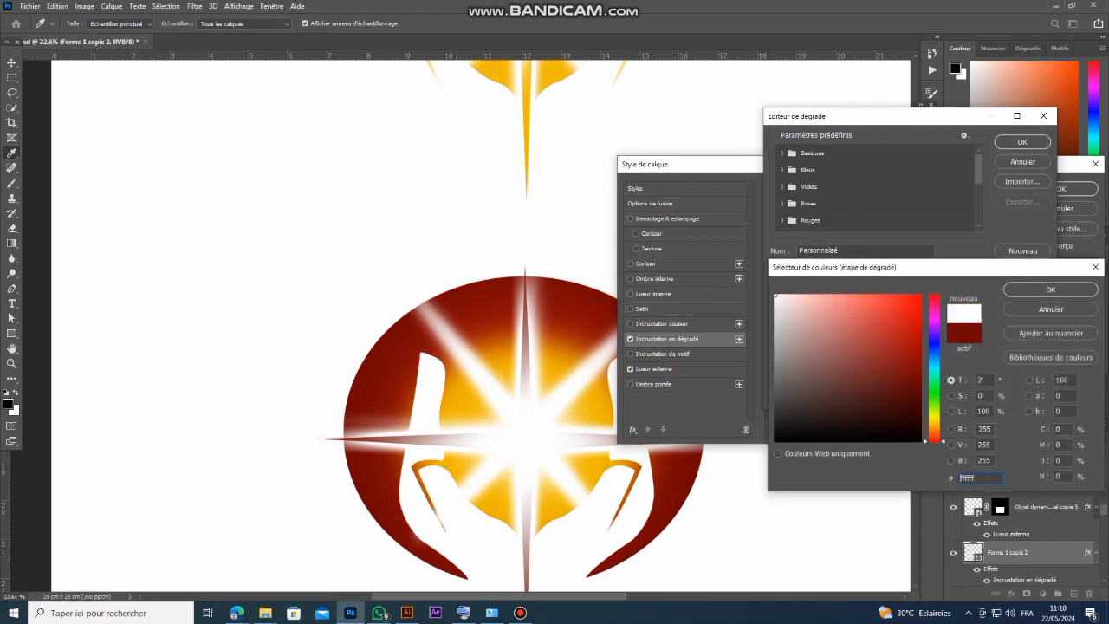
key("Return")
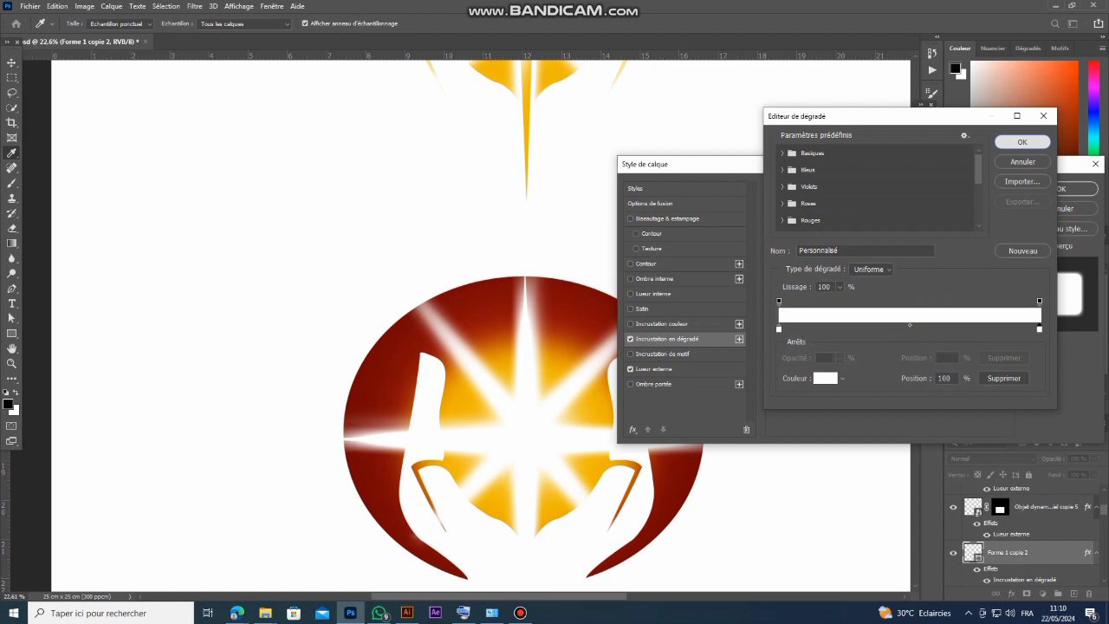
key("Return")
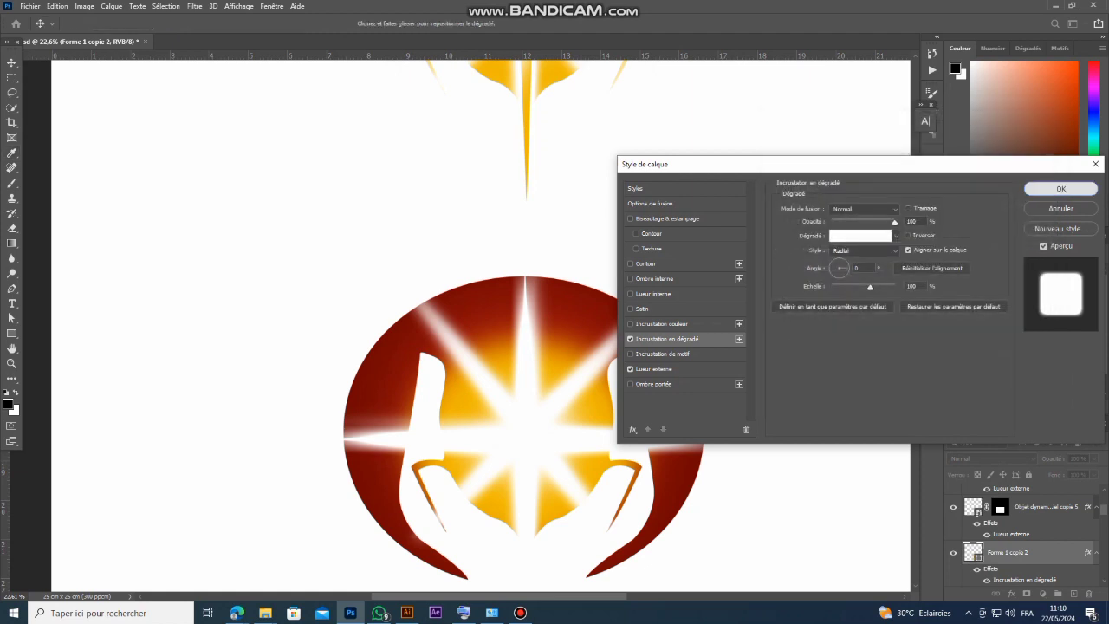
key("Return")
Hide the blurred yellow ellipse, Ellipse 2 copie 2, in the lower logo.
left_click(590, 403)
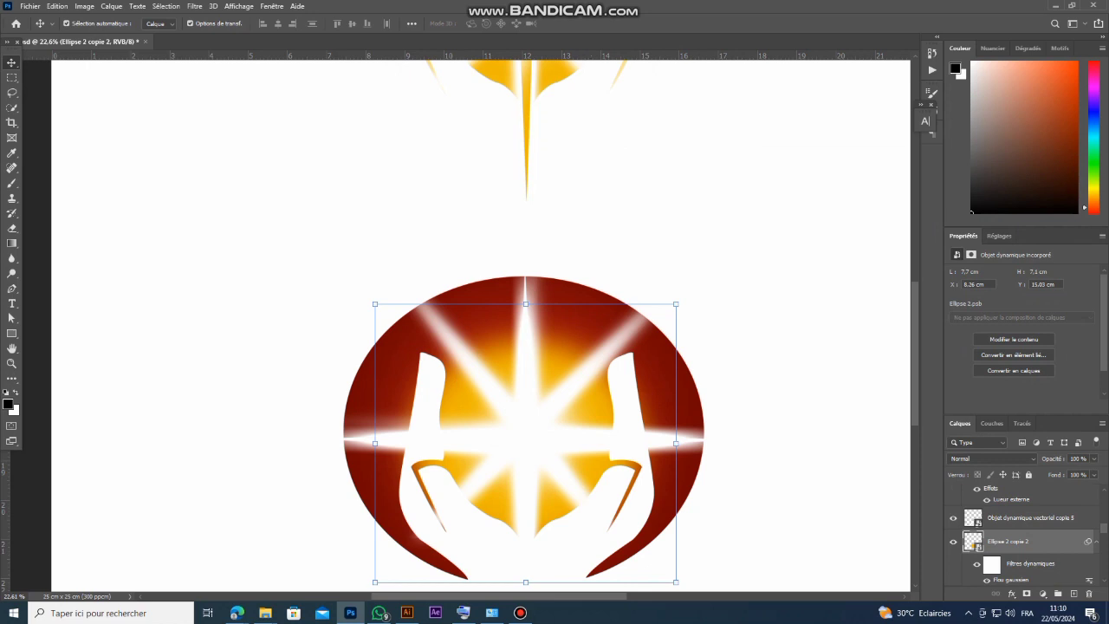
left_click(953, 542)
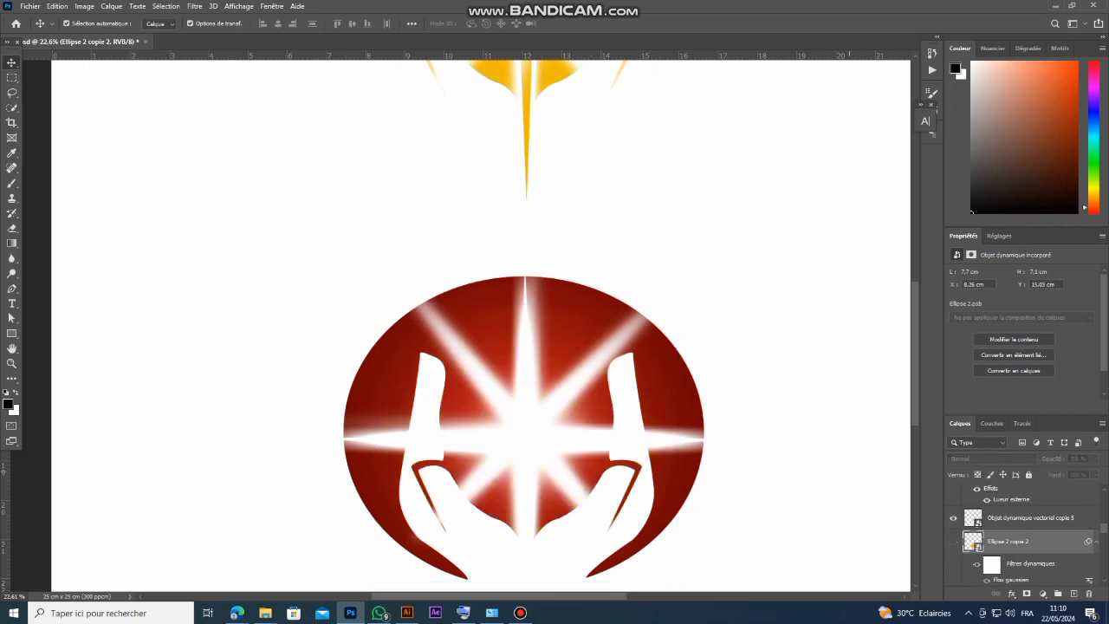
left_click(605, 236)
scroll(723, 236, "down", 4)
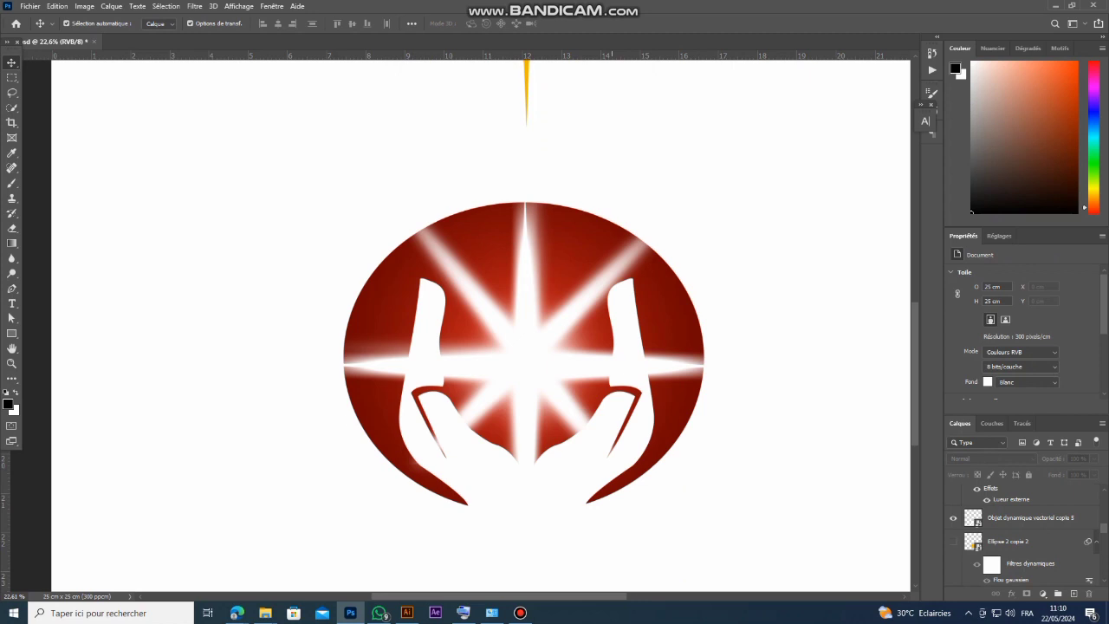
scroll(728, 236, "down", 2)
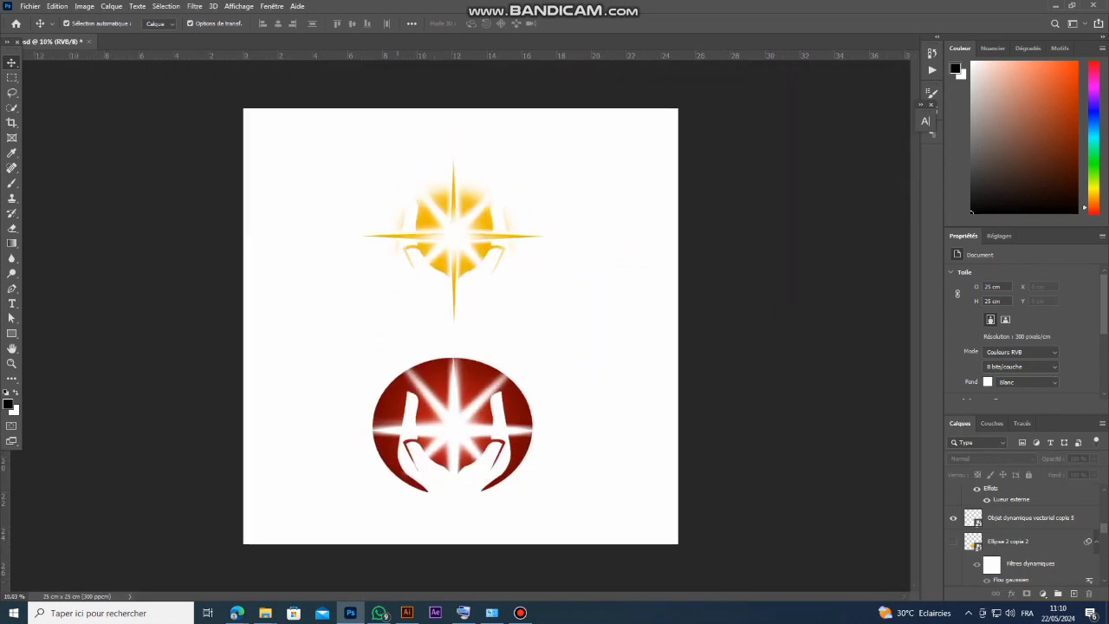
left_click_drag(322, 149, 391, 174)
left_click_drag(320, 366, 573, 523)
left_click(394, 343)
Create a new 15 x 15 cm RGB document at 300 pixels per centimetre with a white background.
left_click(31, 6)
left_click(43, 19)
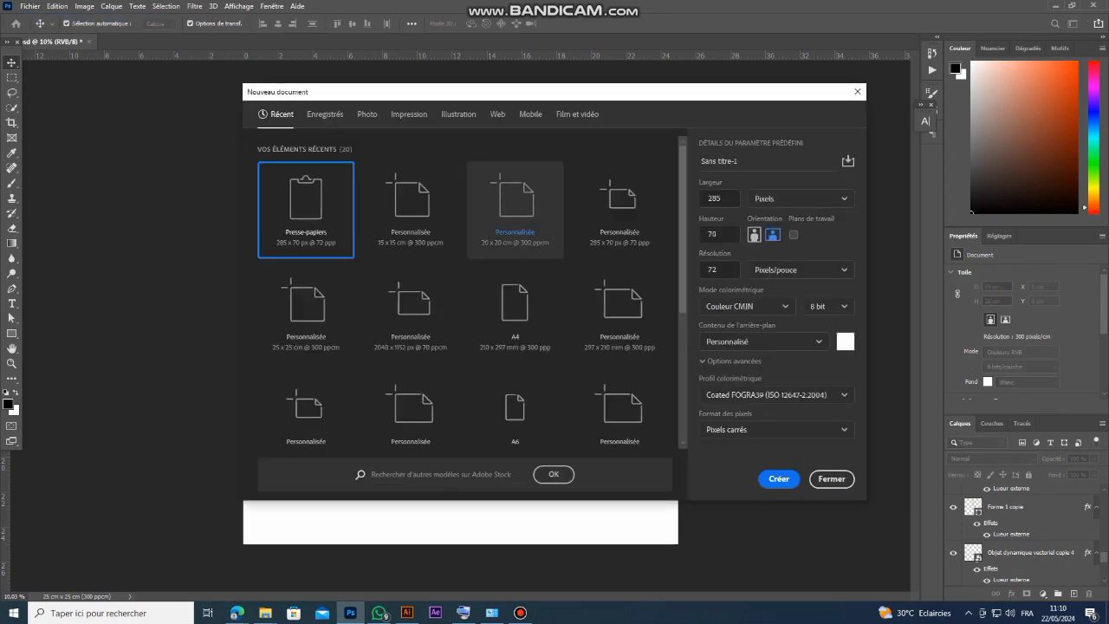
left_click(410, 208)
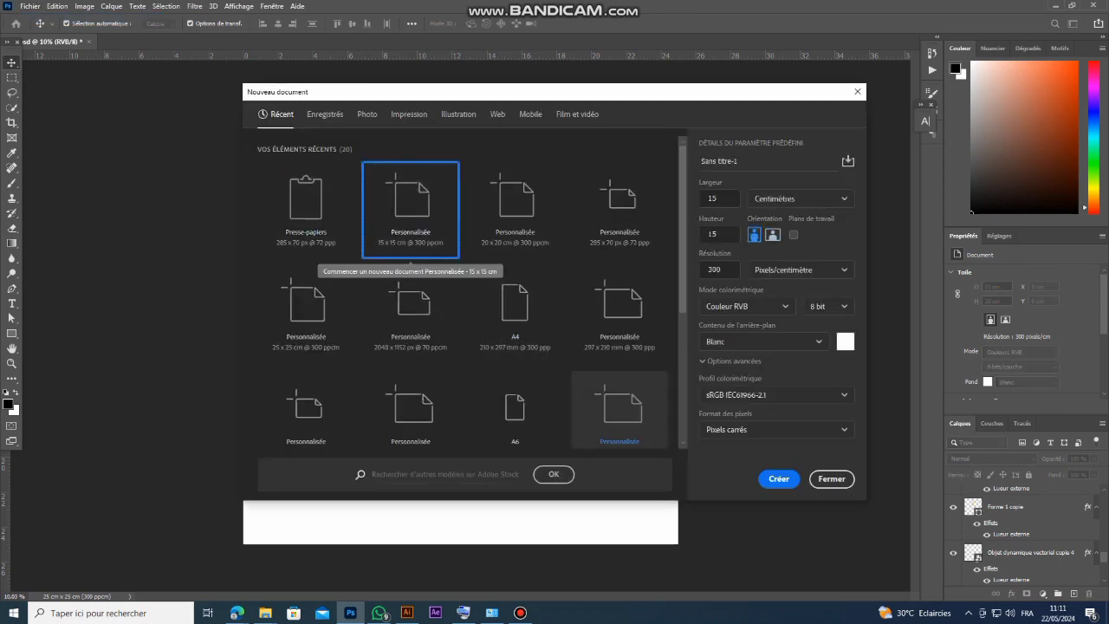
left_click(779, 479)
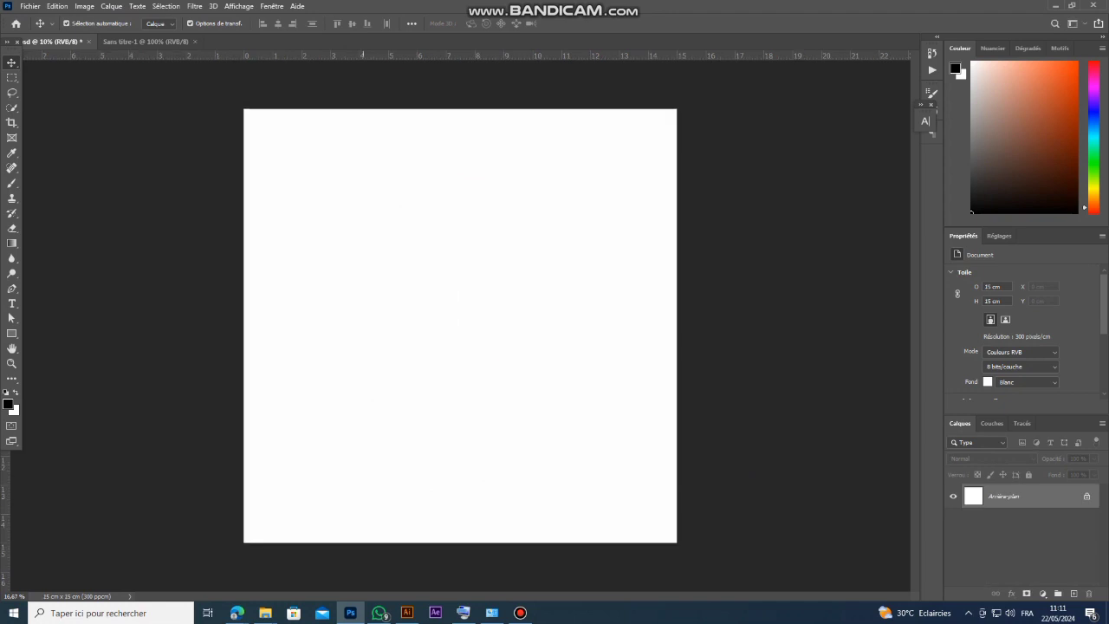
Copy all parts of the upper yellow logo into the new document Sans titre-1 and centre them on the canvas.
key("ctrl+Tab")
left_click_drag(322, 144, 534, 286)
left_click_drag(459, 251, 164, 43)
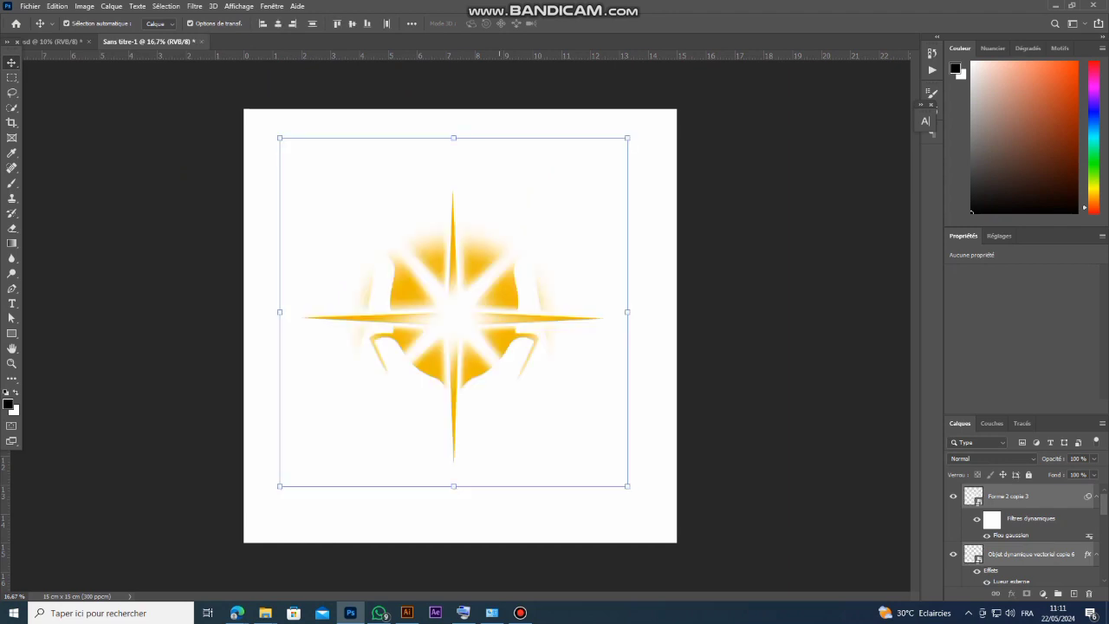
left_click_drag(459, 305, 478, 330)
left_click(195, 208)
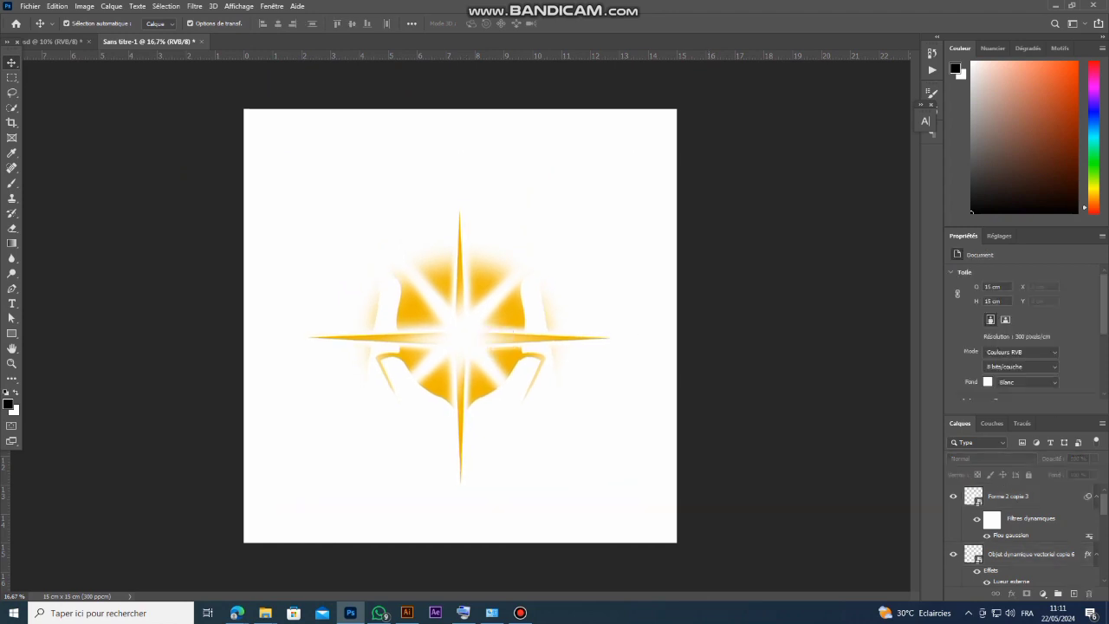
Create a second 15 x 15 cm RGB document at 300 pixels per centimetre for the red logo.
left_click(29, 6)
left_click(45, 20)
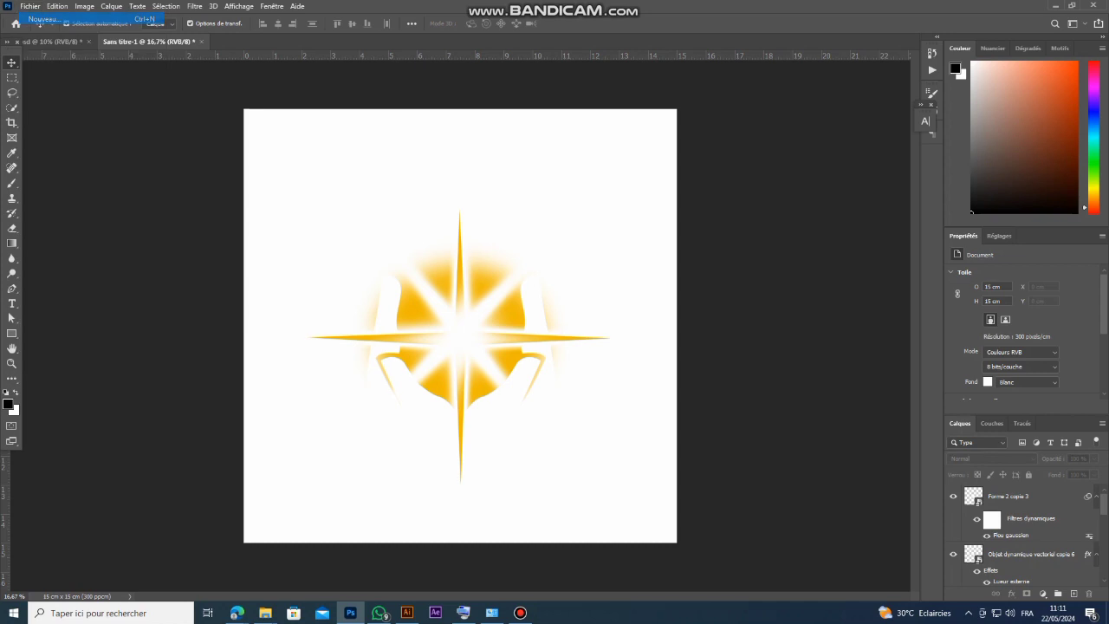
left_click(411, 210)
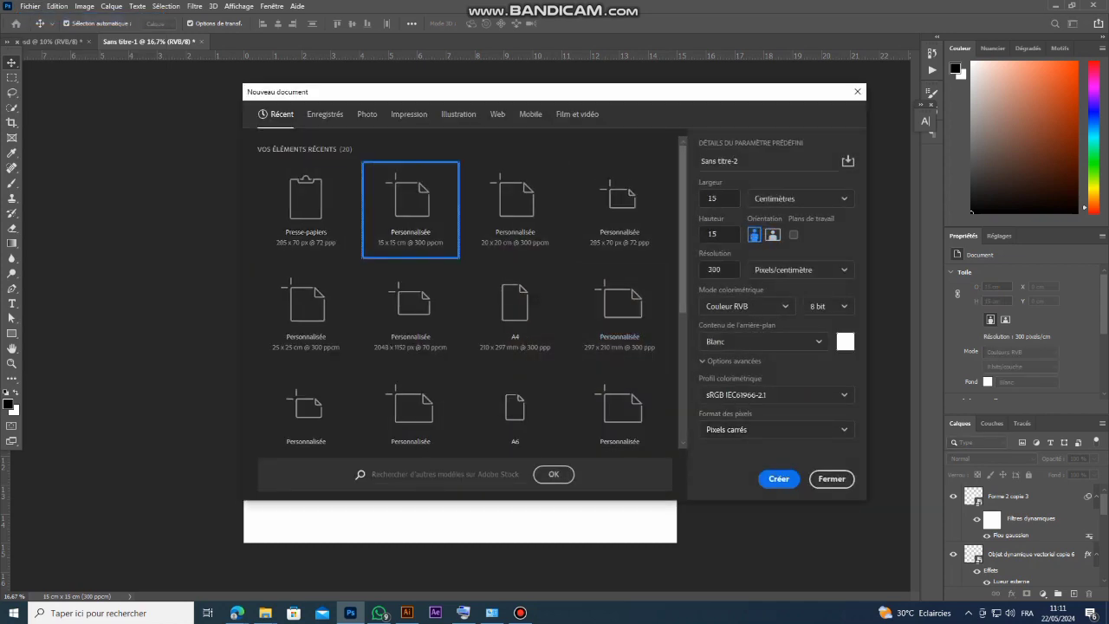
left_click(779, 479)
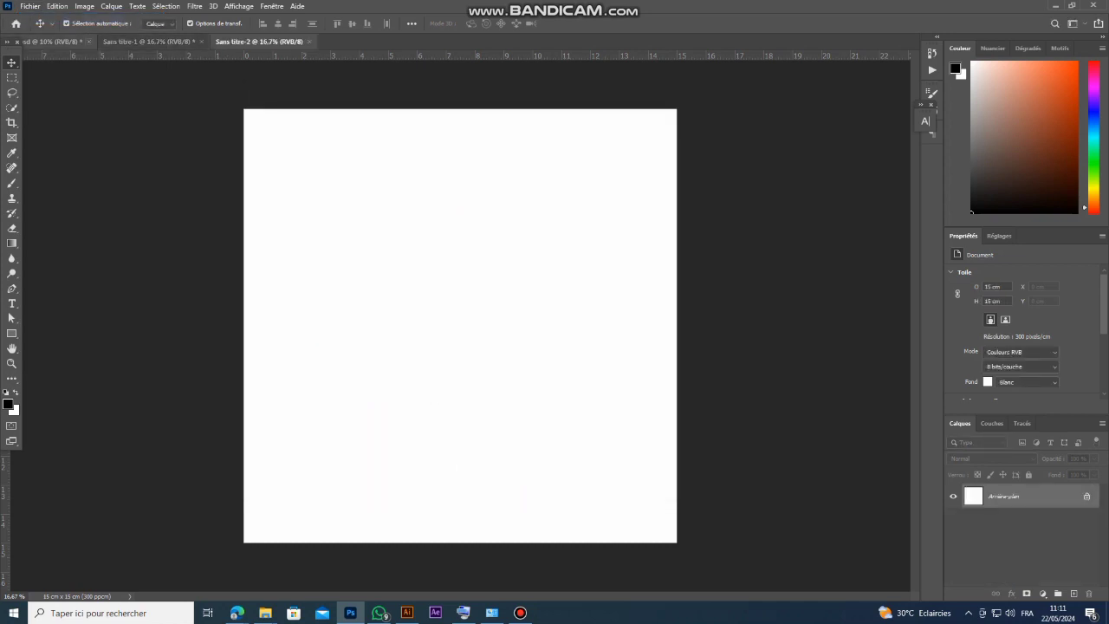
Copy all parts of the lower red logo into Sans titre-2 and centre them on the canvas.
left_click(53, 42)
left_click(315, 367)
left_click_drag(314, 369, 536, 485)
left_click_drag(486, 415, 260, 41)
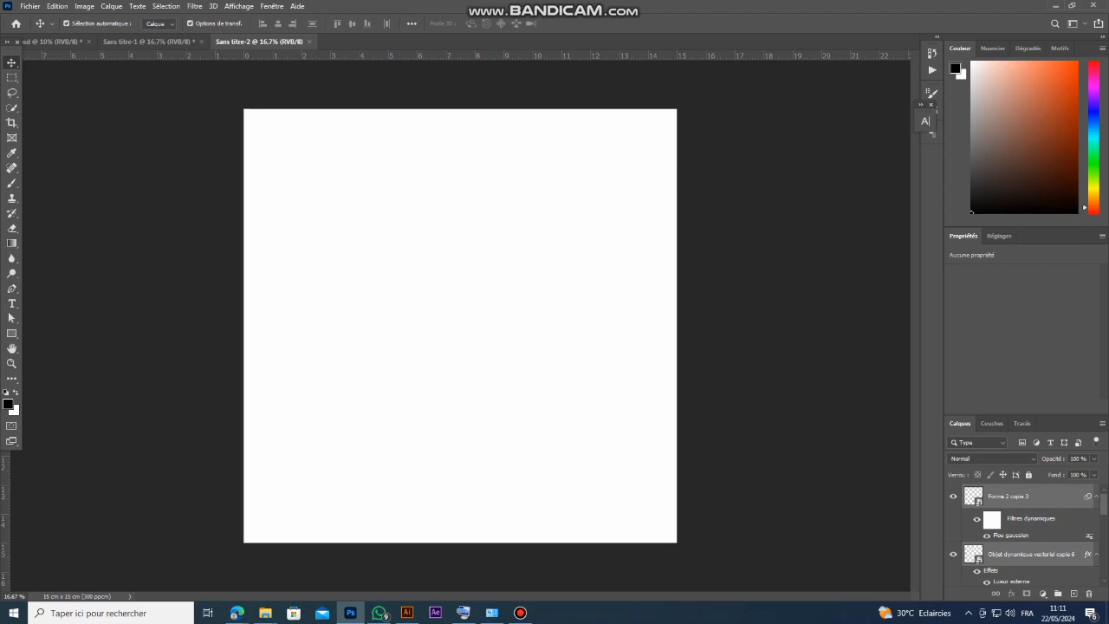
mouse_move(472, 324)
left_mouse_down()
mouse_move(490, 330)
mouse_move(482, 322)
left_mouse_up()
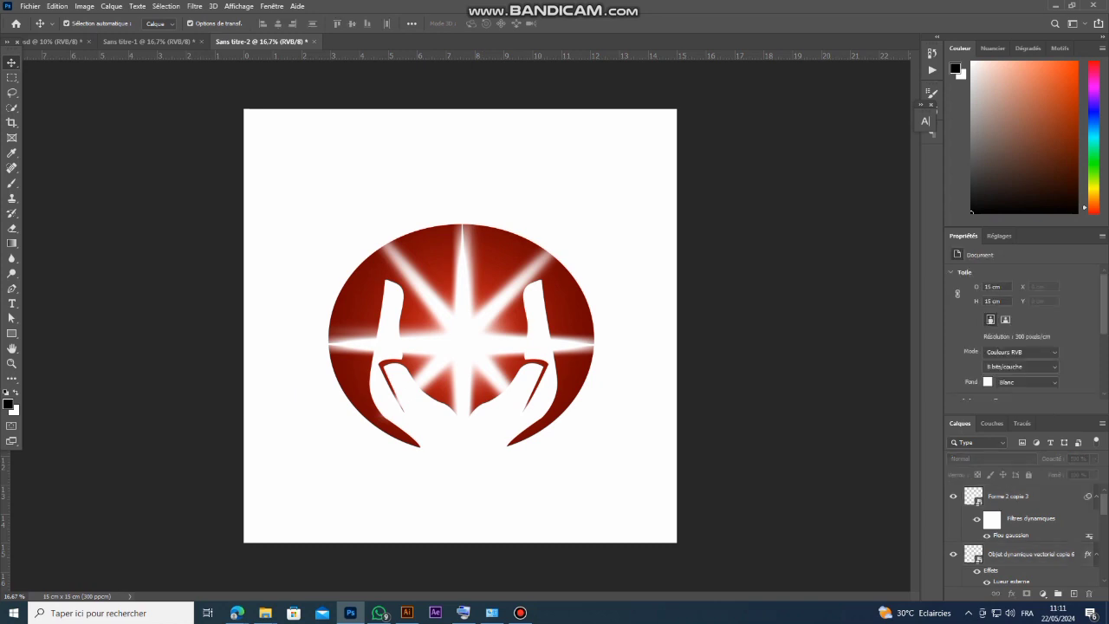
Convert the red logo document to CMYK colour mode, flattening its layers.
left_click(30, 6)
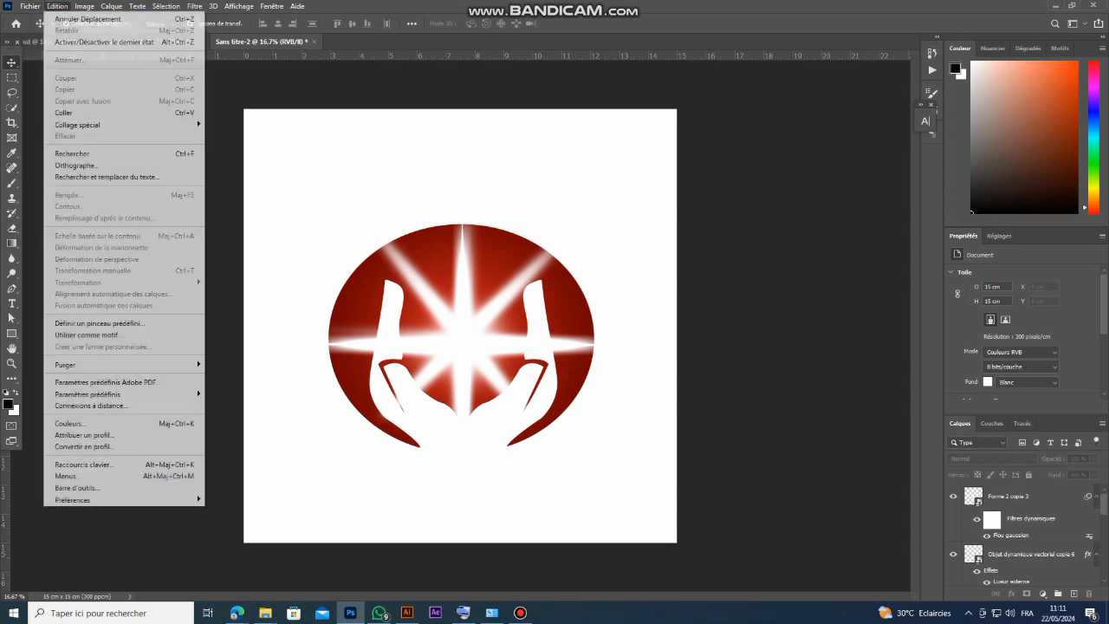
mouse_move(84, 6)
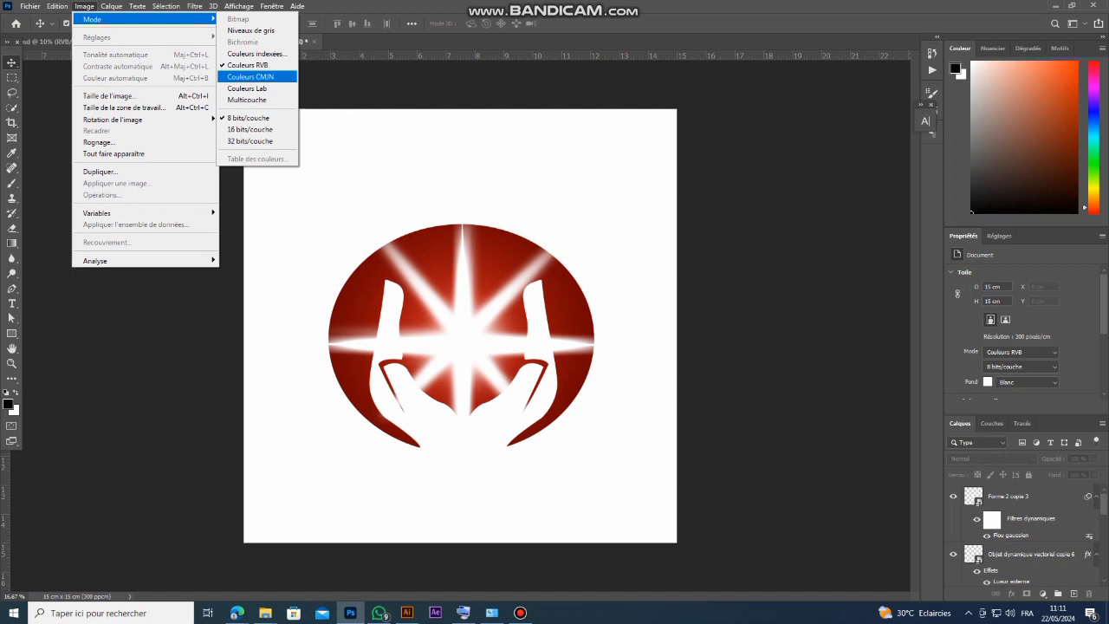
left_click(250, 76)
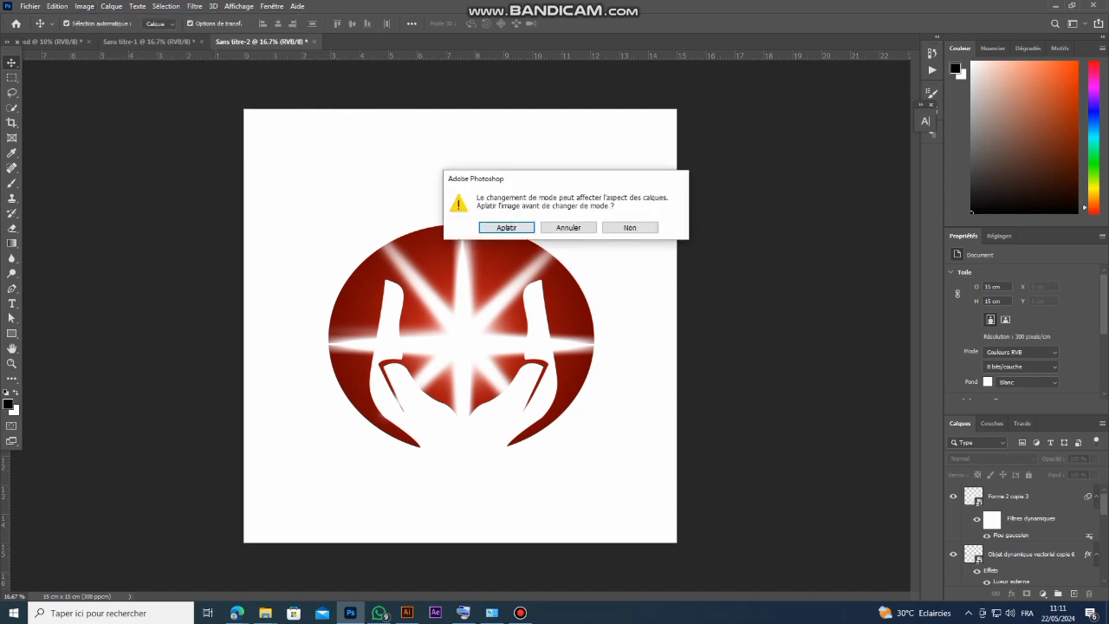
key("Return")
key("Return")
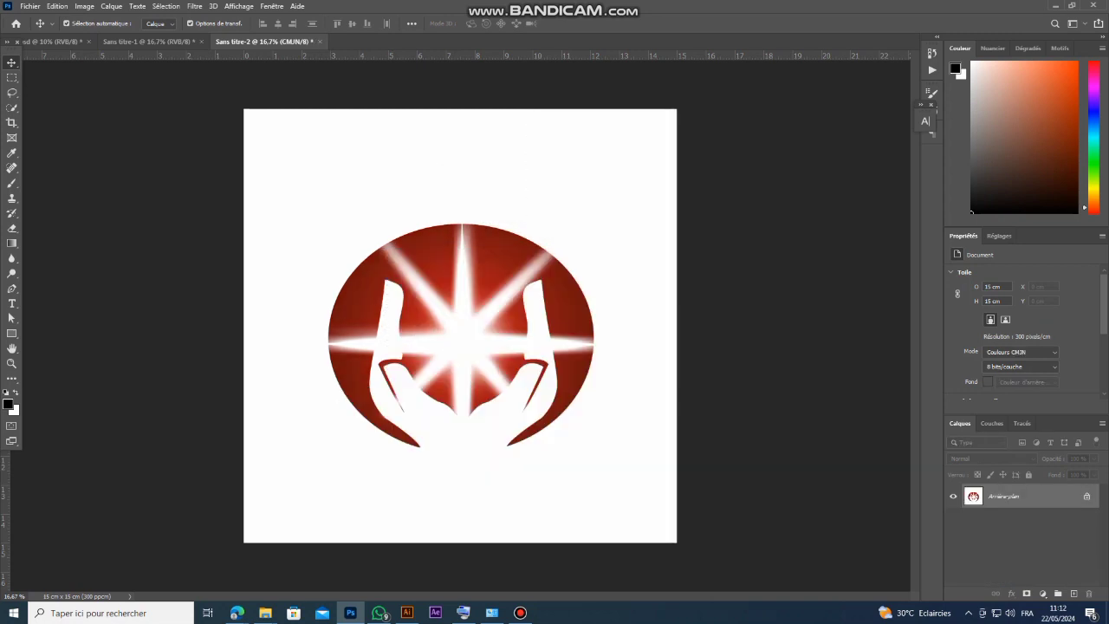
Convert the flattened red logo image to grayscale, discarding its colour information.
key("alt+e")
key("Right")
key("Right")
key("Down")
key("Return")
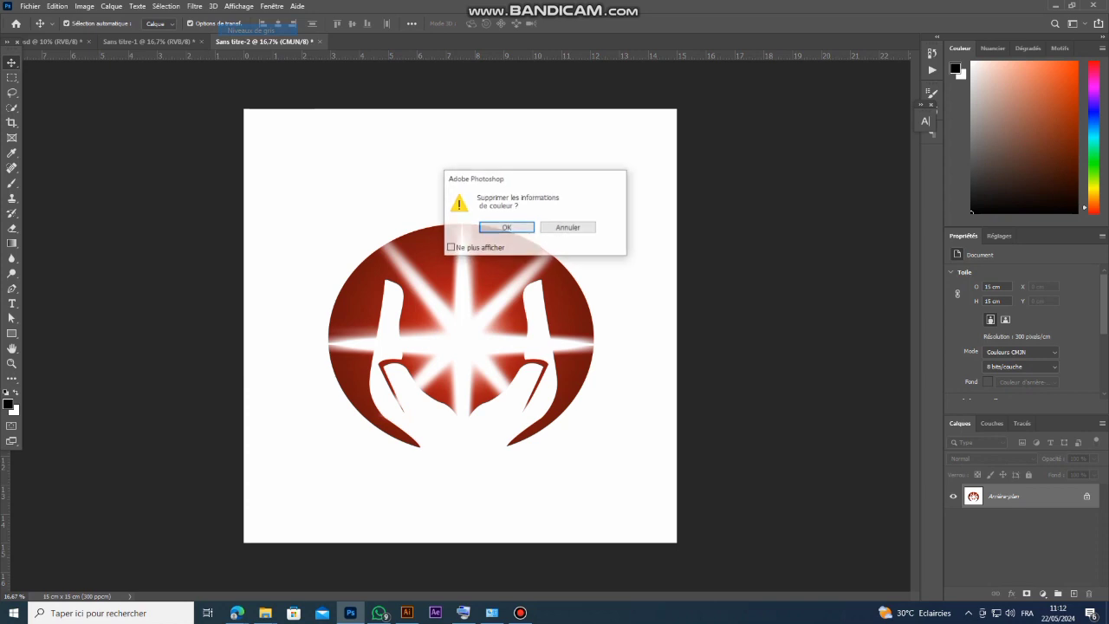
key("Return")
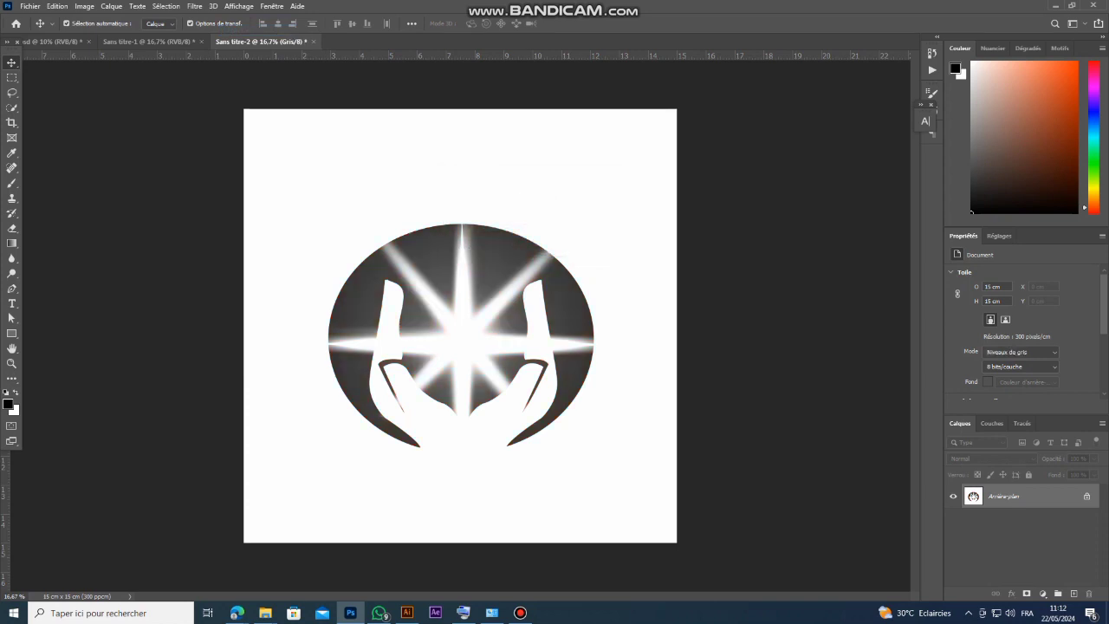
Convert the grayscale logo to bitmap at 300 pixels/cm using a halftone screen of 35 lines per inch, 45° angle and diamond shape.
key("alt+e")
key("Down")
key("Right")
key("Down")
key("Right")
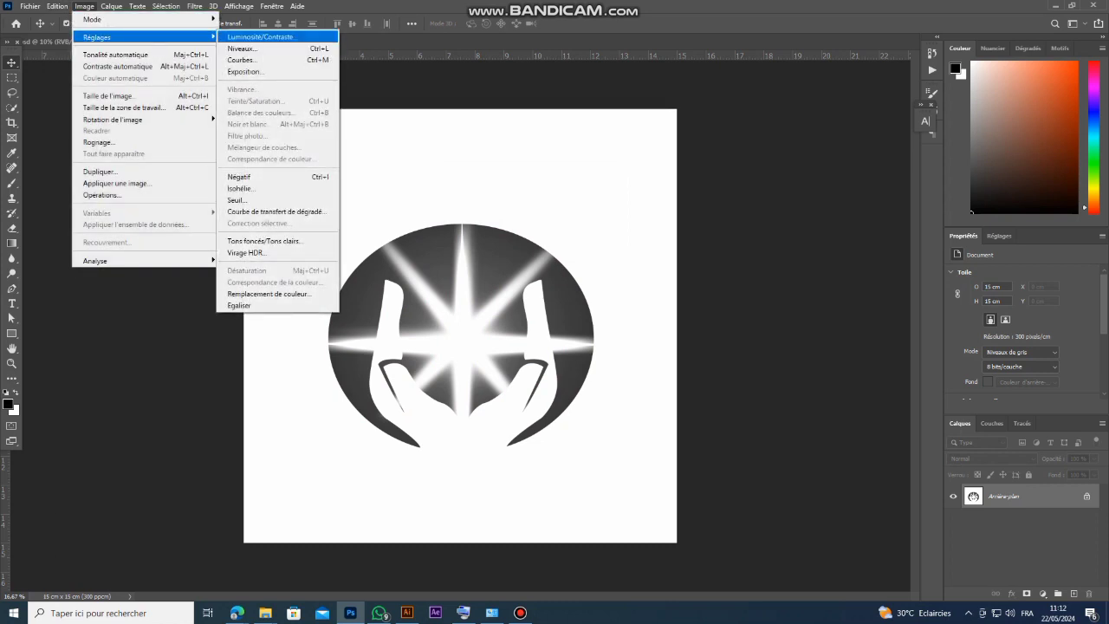
key("Down")
key("Down")
key("Up")
key("Left")
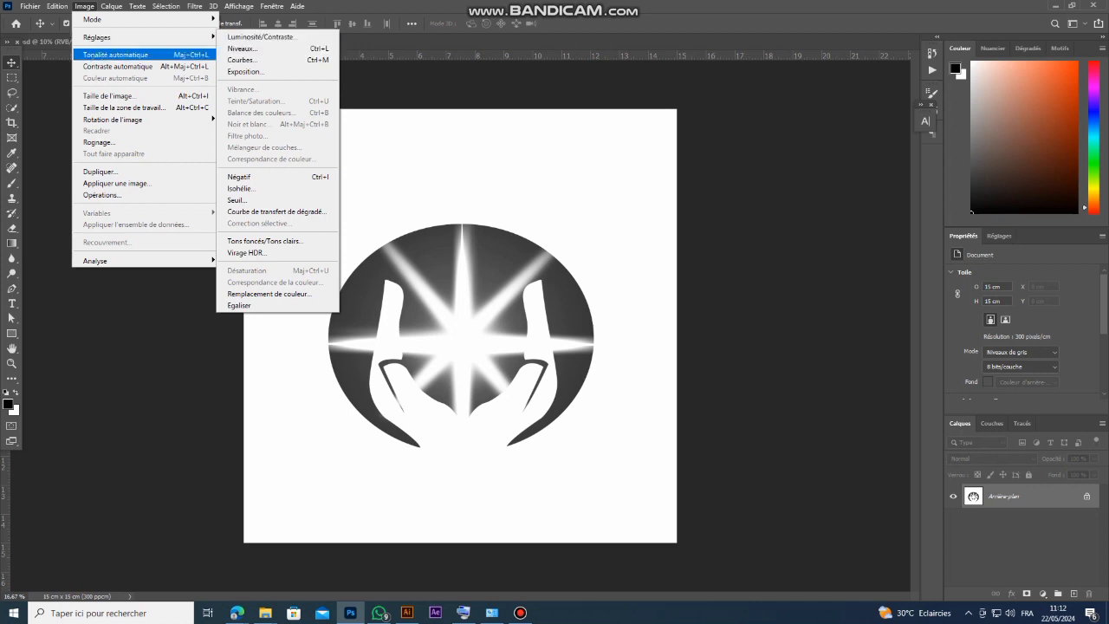
key("Up")
key("Right")
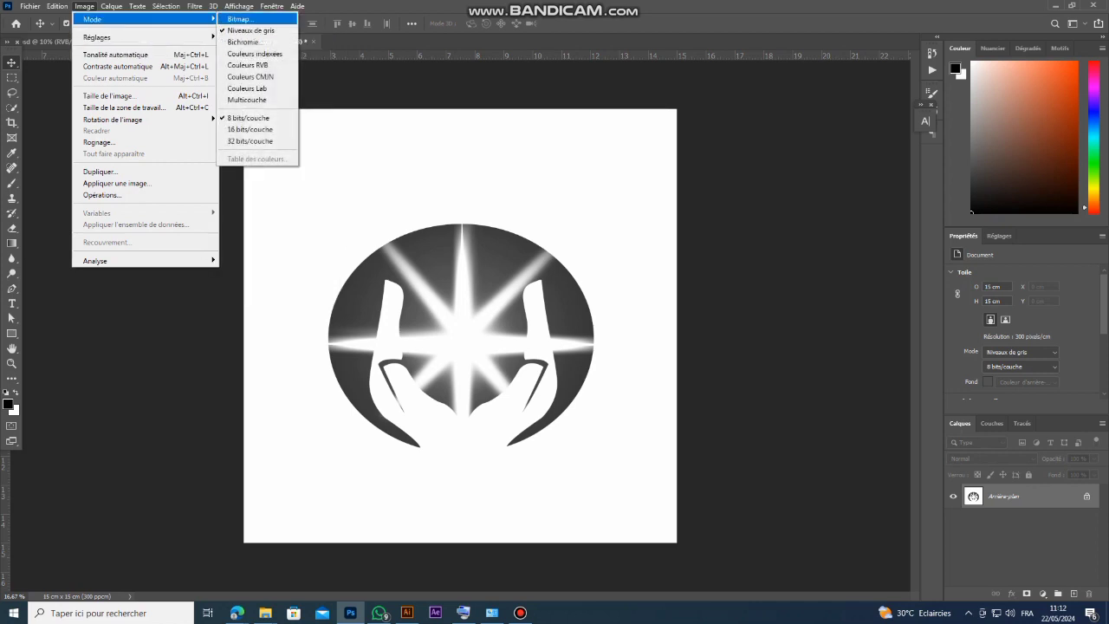
key("Return")
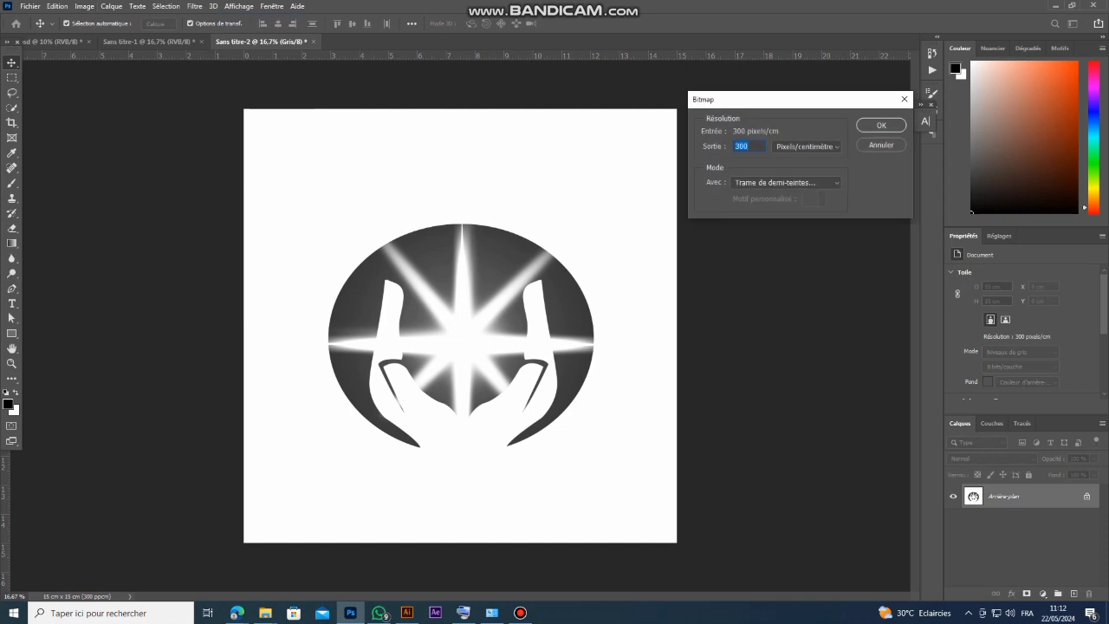
key("Return")
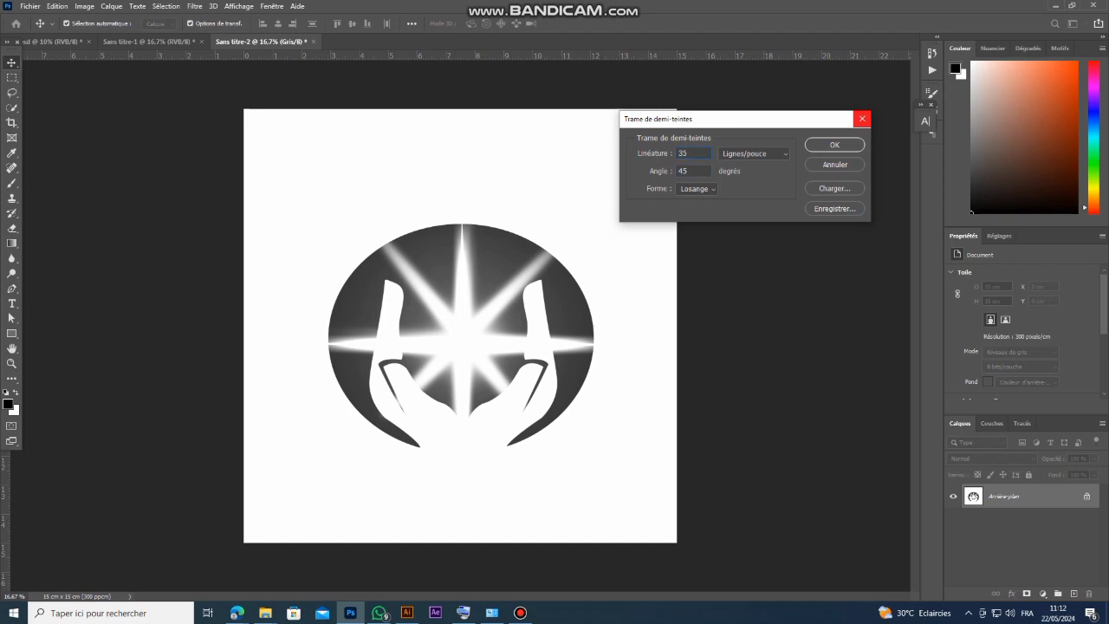
key("Return")
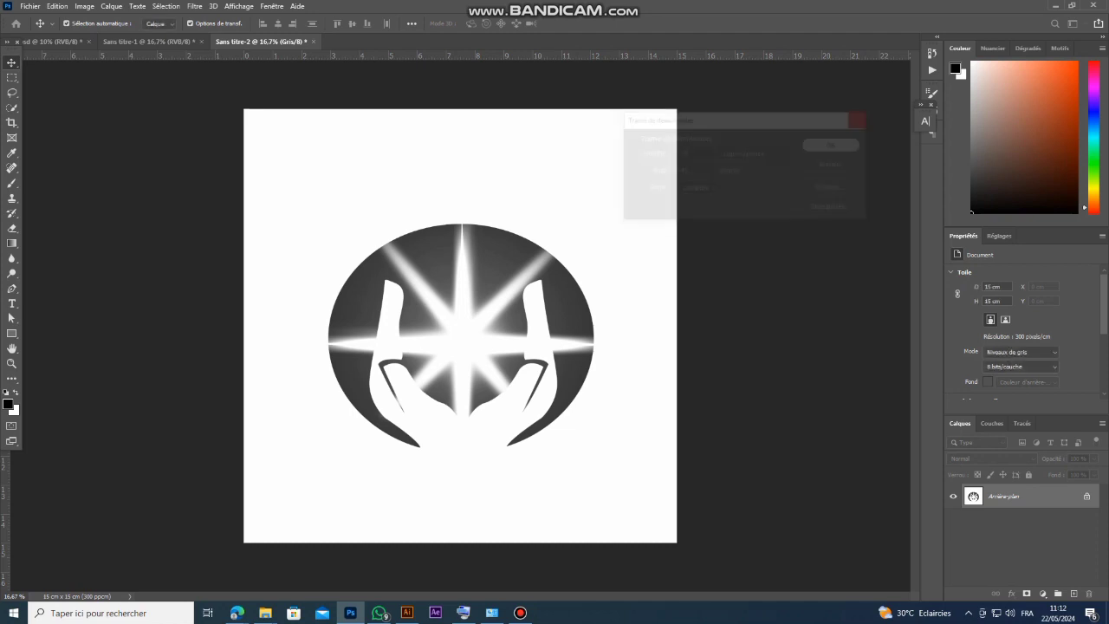
Examine the halftone dot pattern across the red logo bitmap, both close up and at full size.
scroll(398, 284, "up", 14)
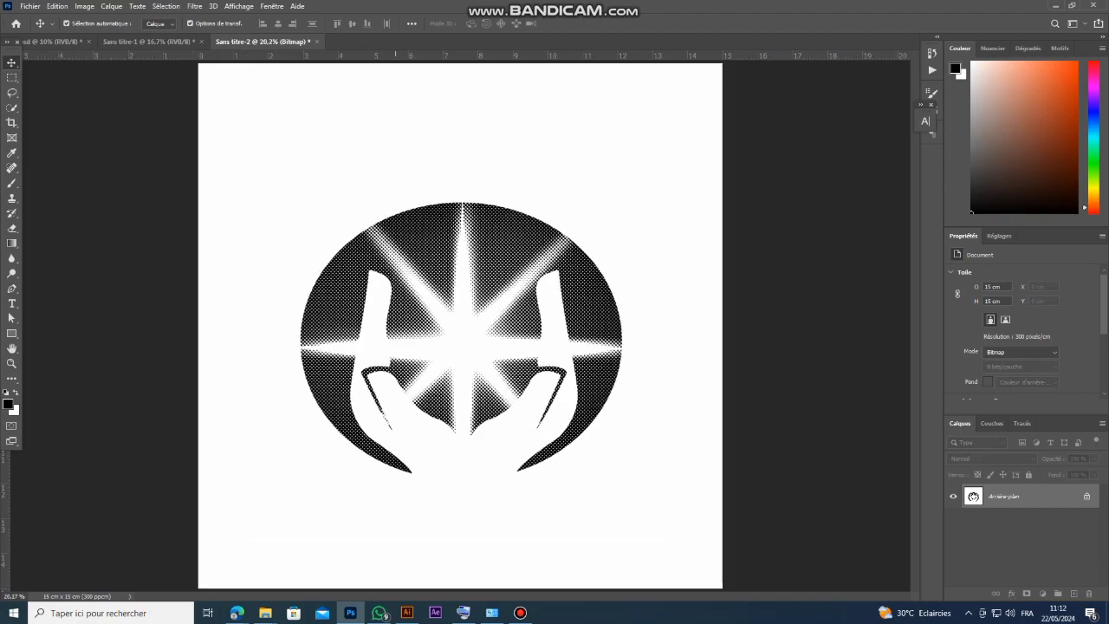
scroll(399, 284, "up", 8)
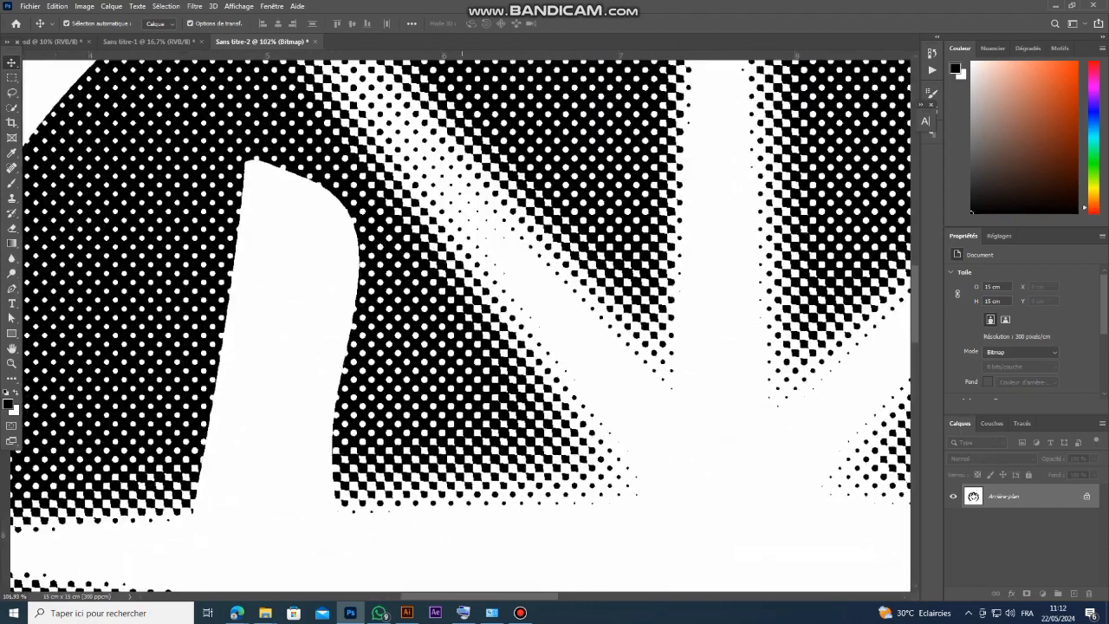
scroll(398, 284, "down", 20)
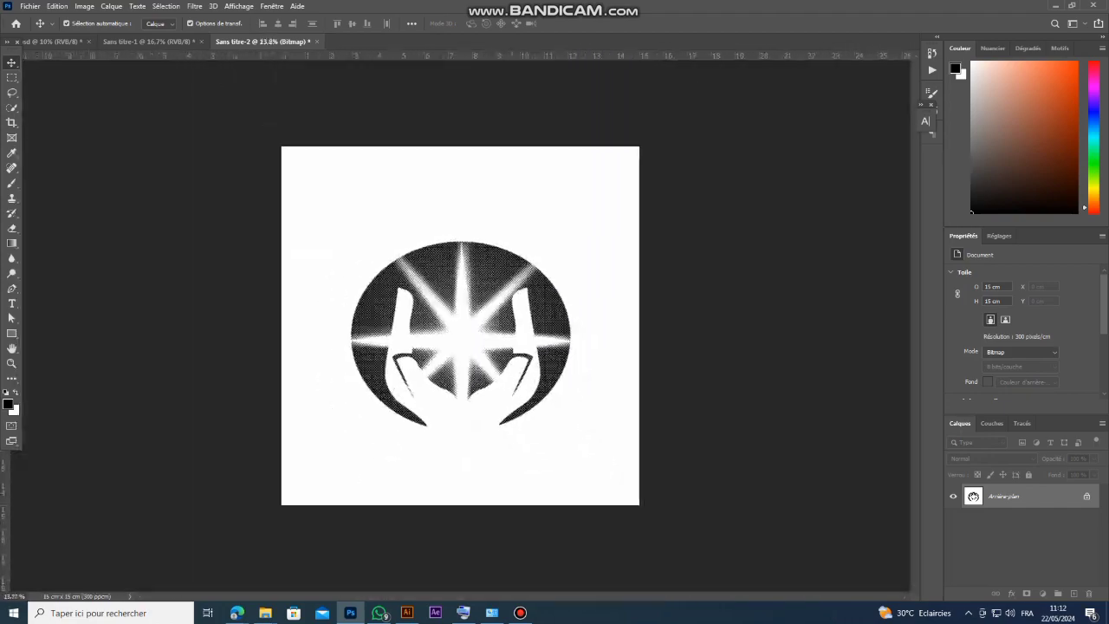
scroll(528, 355, "up", 12)
scroll(459, 325, "down", 8)
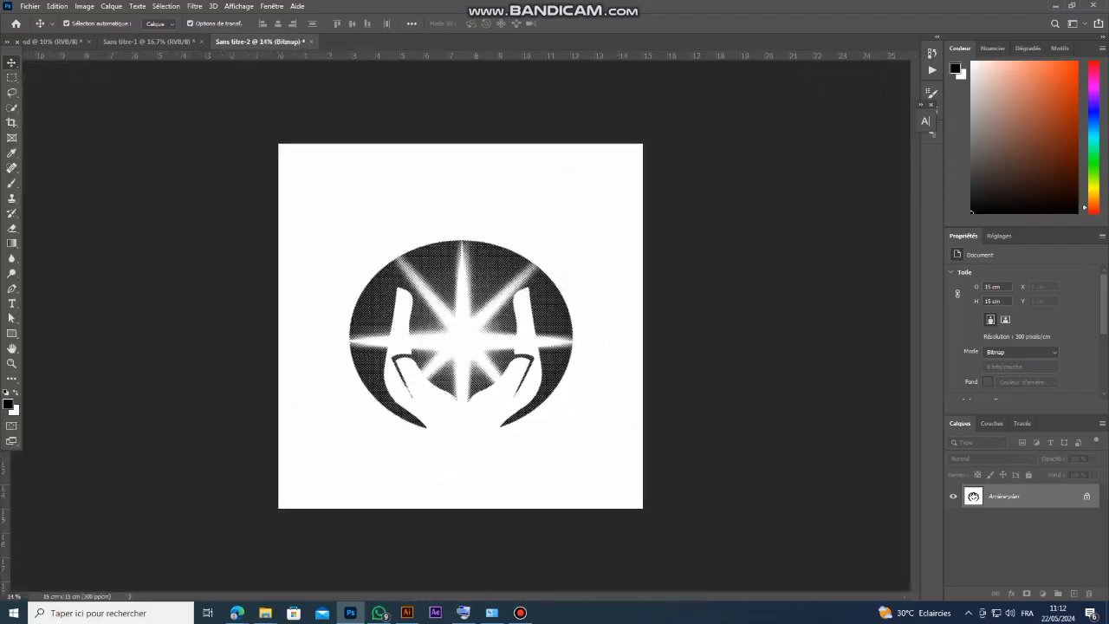
scroll(459, 338, "up", 6)
scroll(459, 338, "down", 4)
scroll(464, 347, "down", 2)
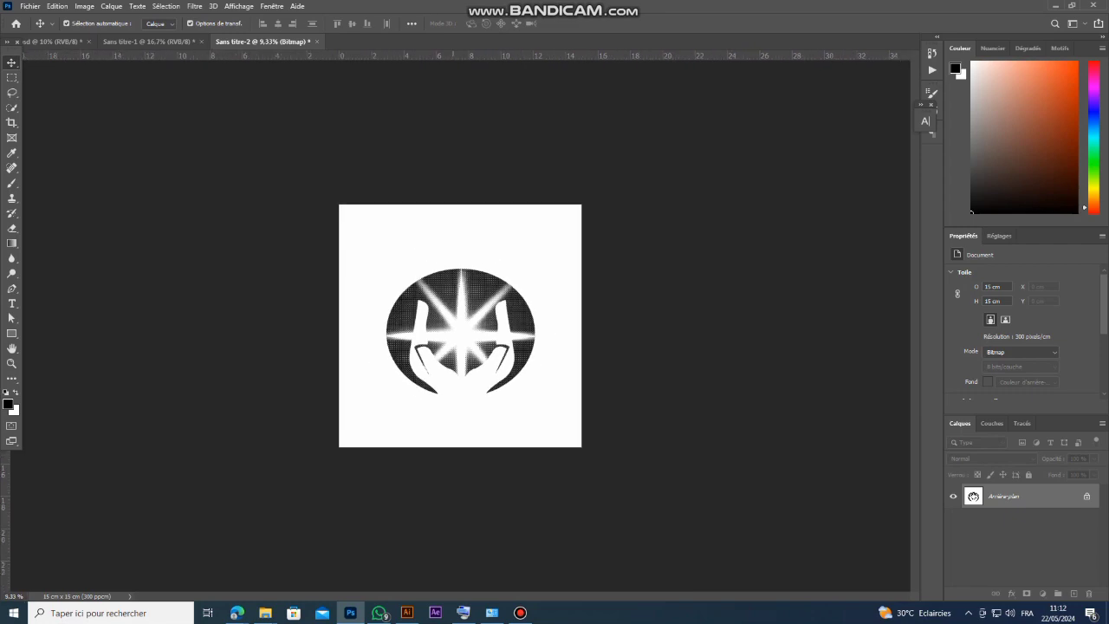
scroll(463, 347, "up", 7)
scroll(464, 347, "up", 2)
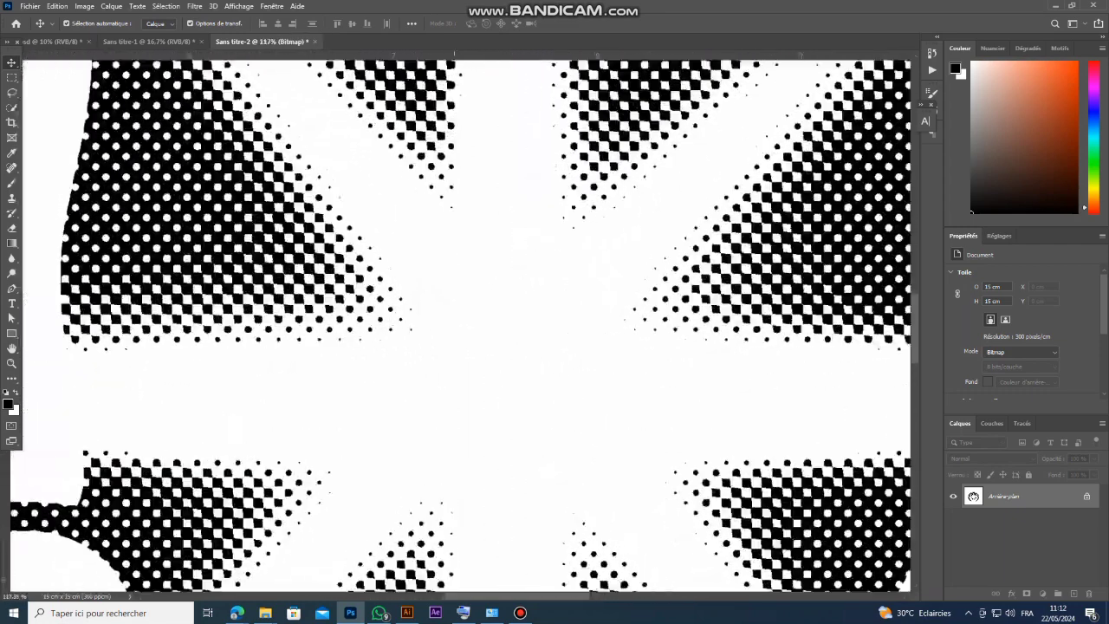
scroll(464, 346, "down", 6)
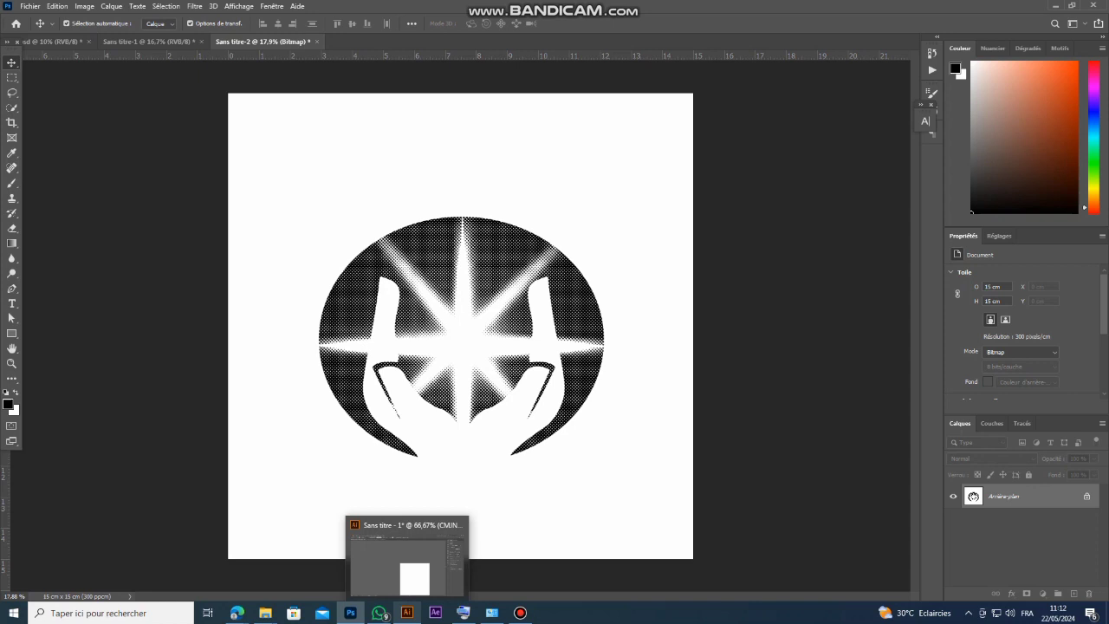
Copy the halftone logo bitmap from Photoshop into the Illustrator document Sans titre - 1.
left_click(407, 613)
left_click_drag(579, 444, 495, 420)
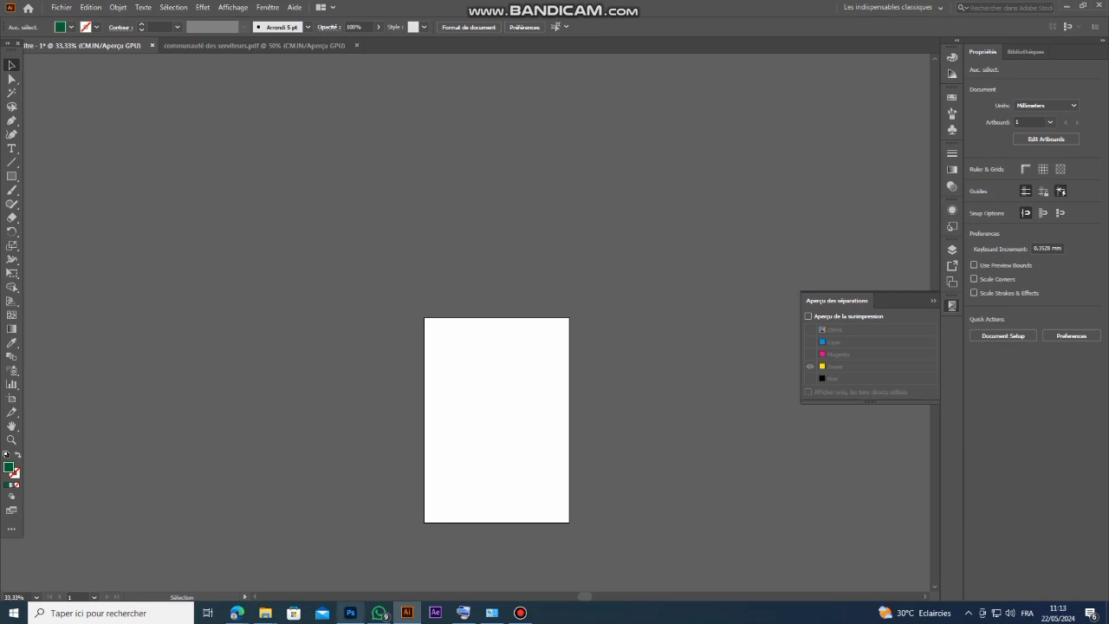
left_click(350, 613)
left_click_drag(589, 342, 520, 461)
left_click(407, 613)
key("ctrl+minus")
key("ctrl+minus")
key("ctrl+minus")
key("ctrl+minus")
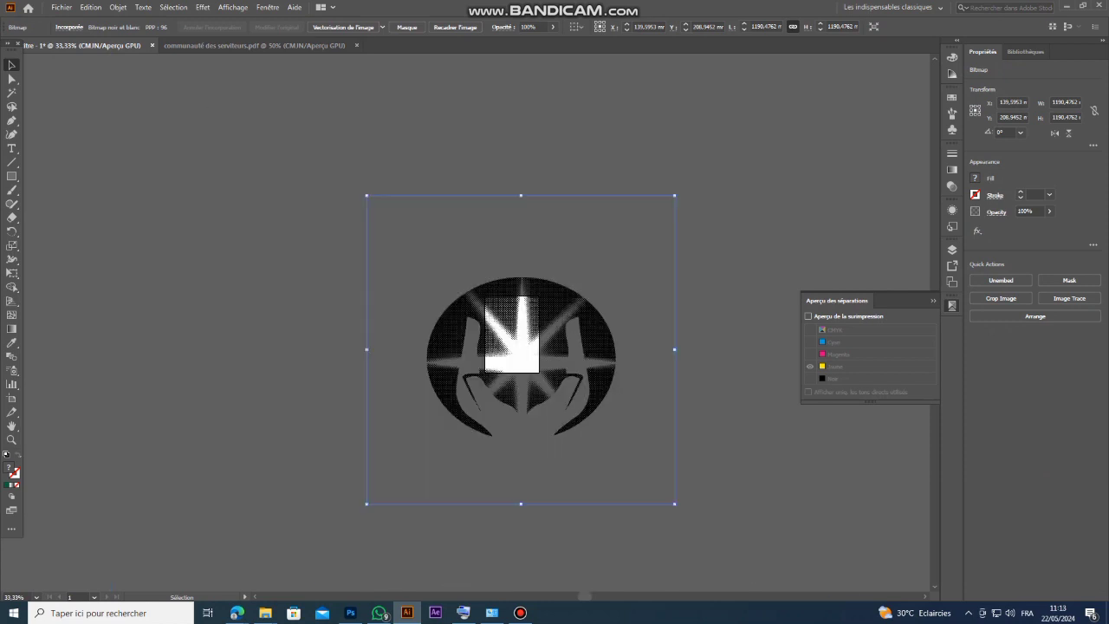
Scale the halftone bitmap to about 208.5 mm square and align it with the artboard's top edge, centred horizontally.
left_click_drag(504, 225, 504, 329)
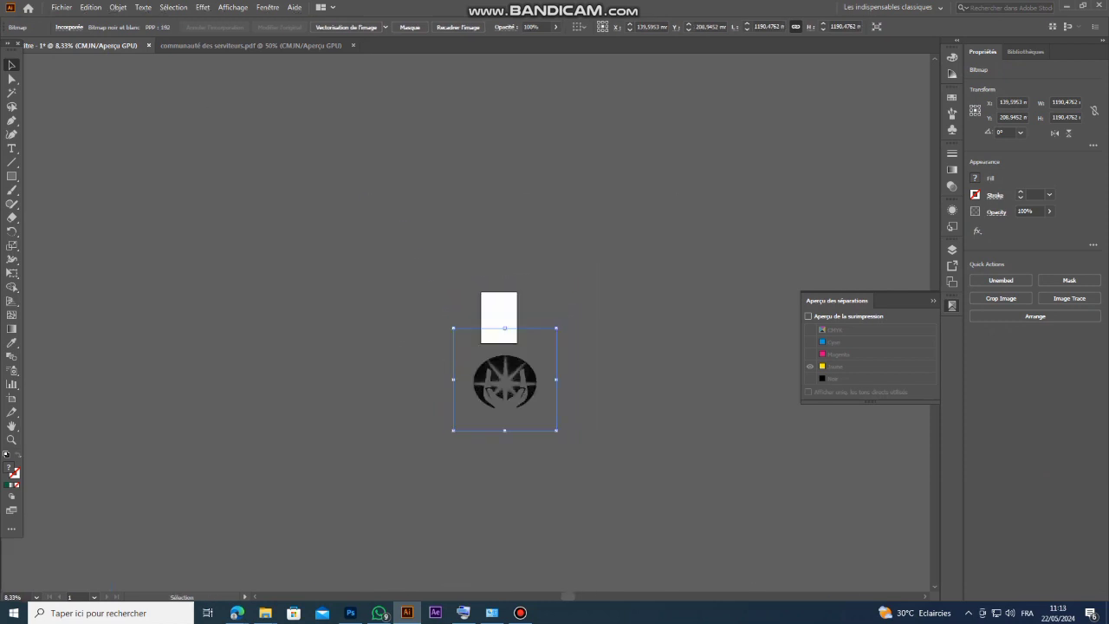
left_click_drag(505, 429, 505, 378)
scroll(501, 344, "up", 5)
left_click_drag(526, 440, 490, 223)
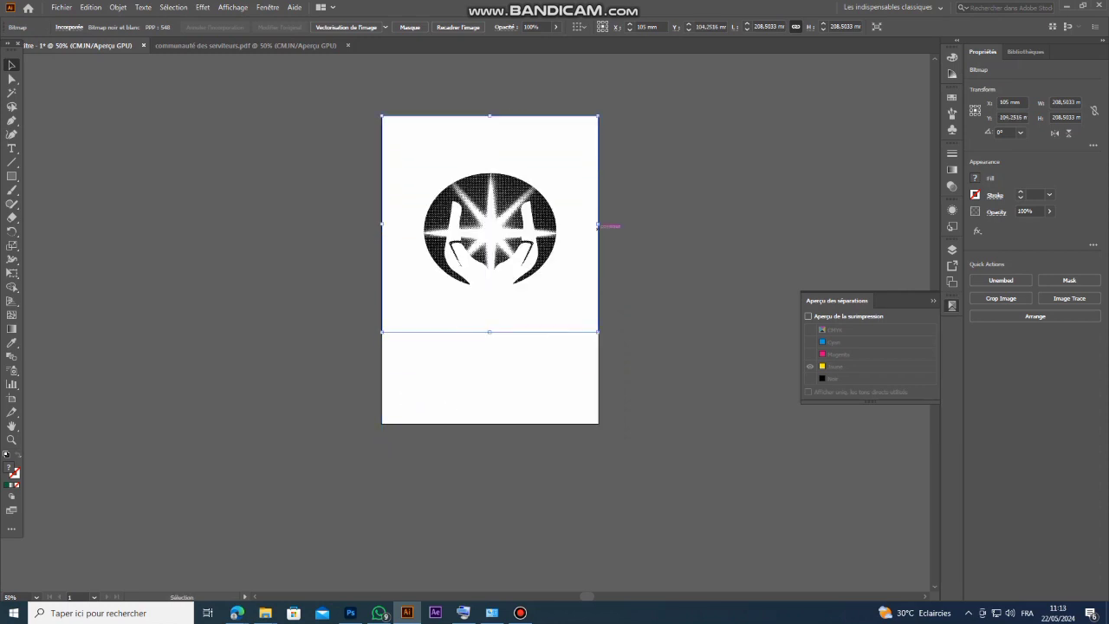
left_click(660, 229)
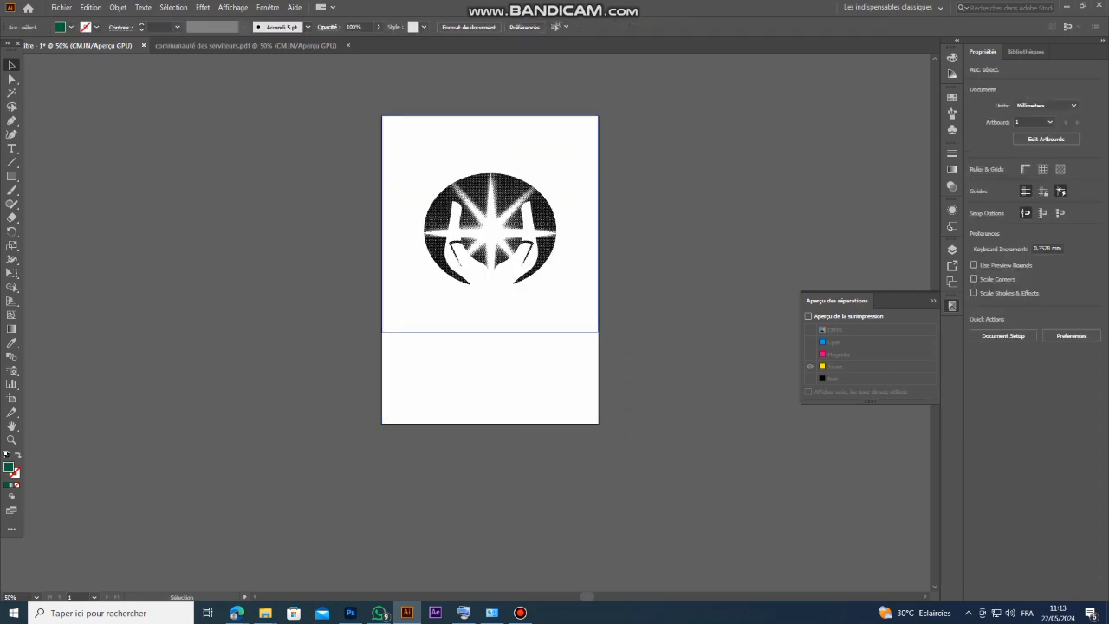
scroll(506, 231, "up", 4)
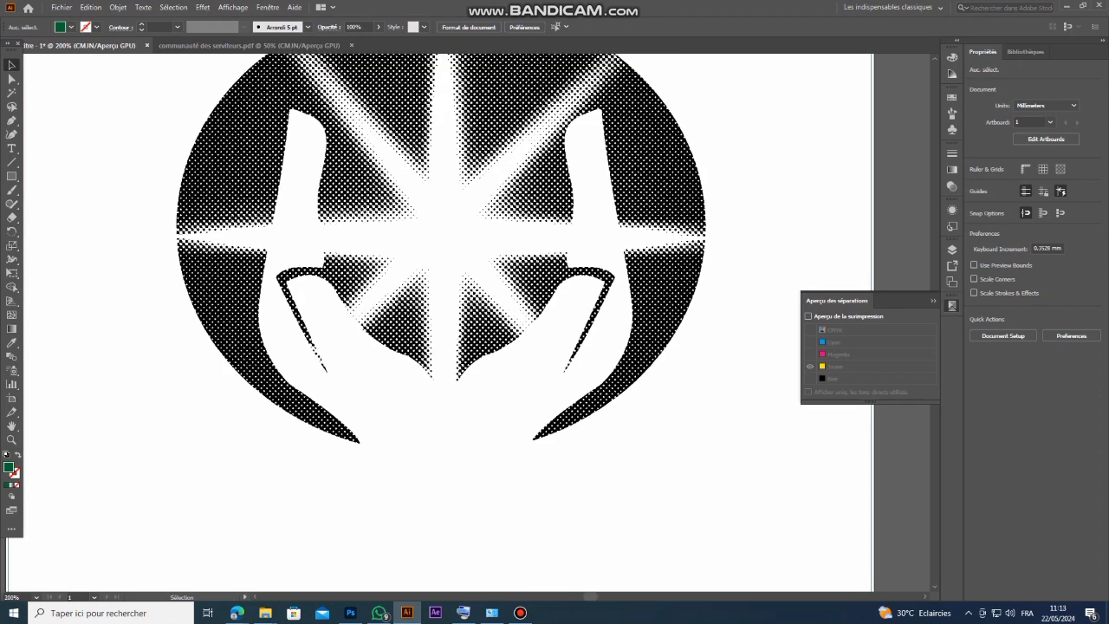
scroll(510, 245, "down", 4)
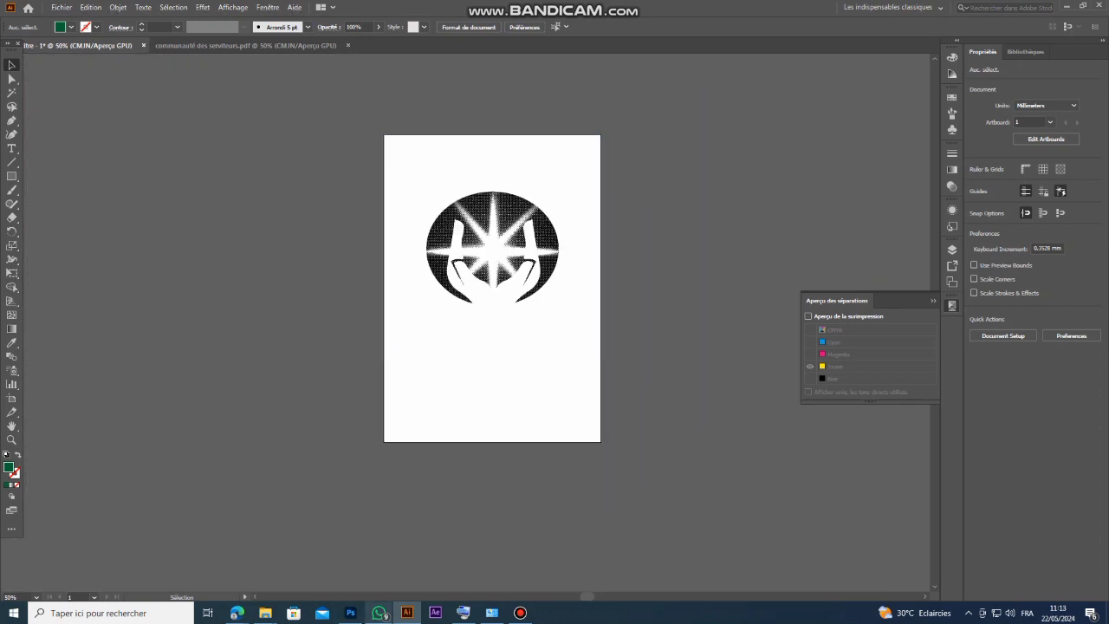
Switch to Photoshop and convert the yellow star document Sans titre-1 to CMYK colour mode, flattening its layers.
left_click(350, 613)
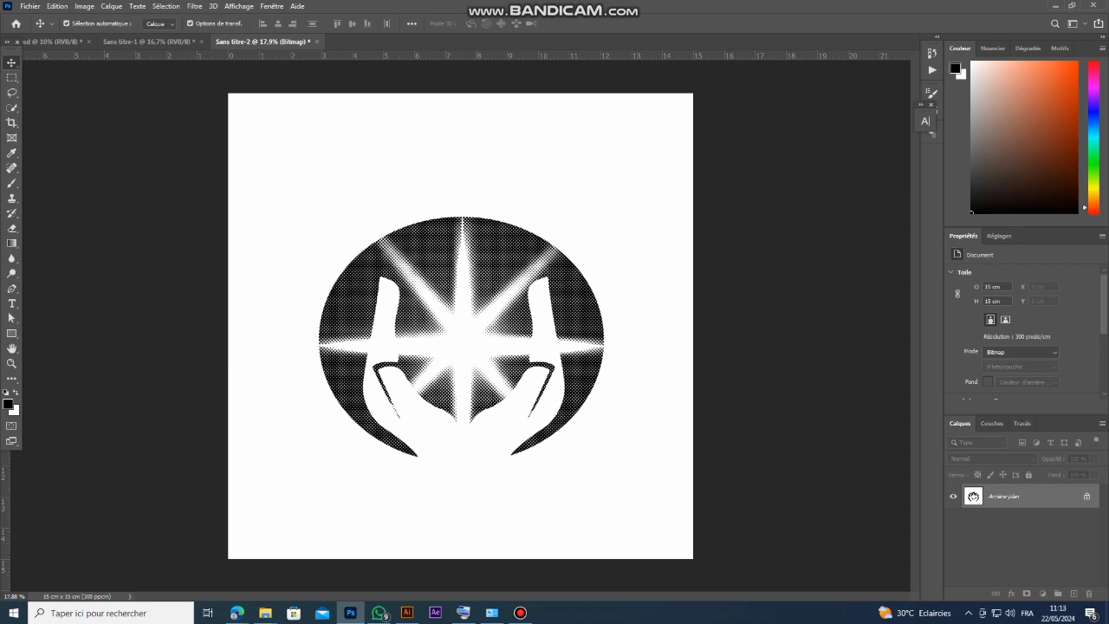
left_click(147, 42)
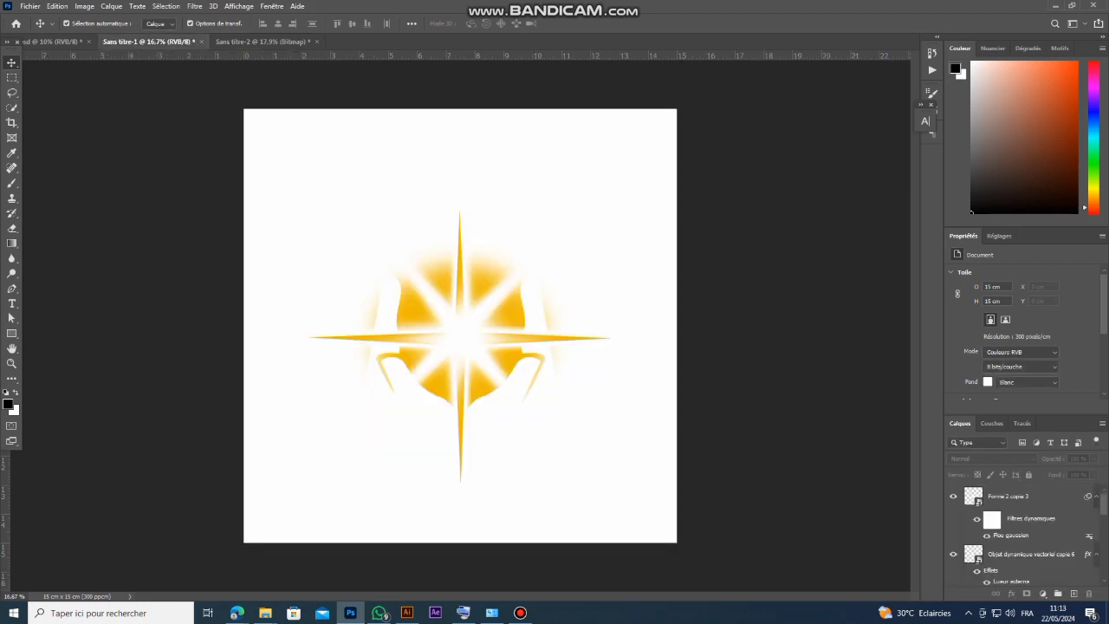
left_click(57, 6)
mouse_move(84, 6)
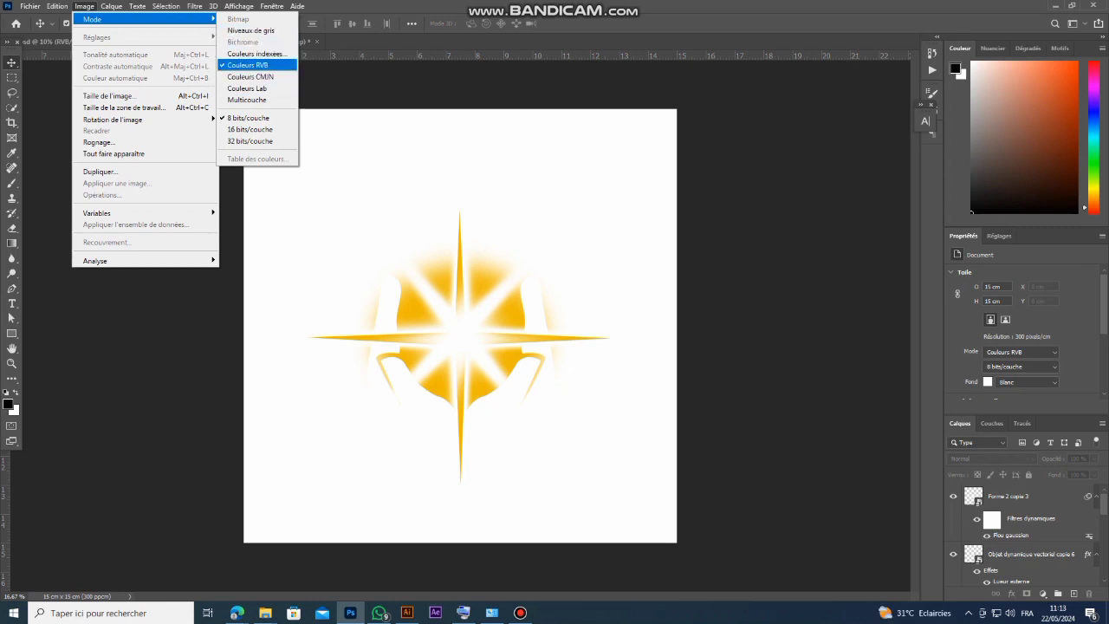
left_click(251, 76)
key("Return")
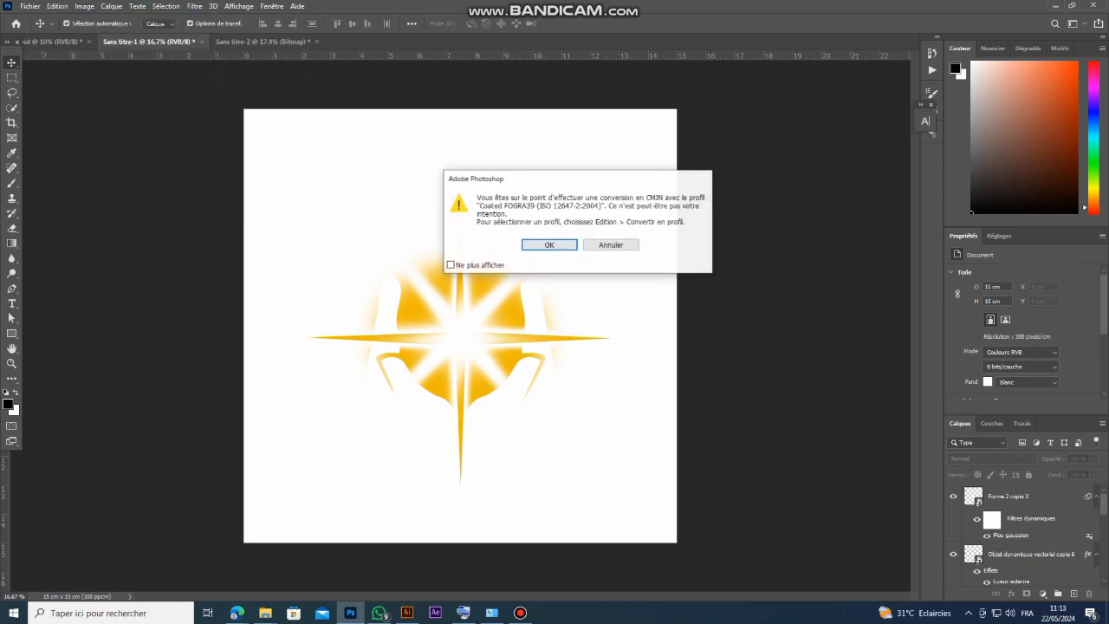
key("Return")
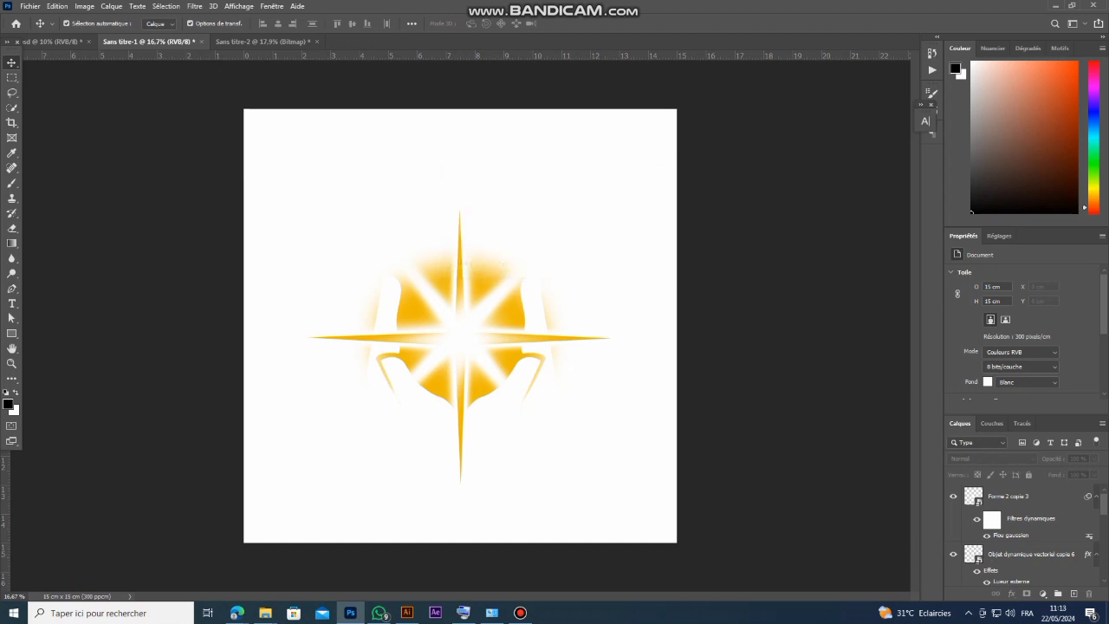
Convert the flattened yellow star image to grayscale, discarding its colour information.
left_click(84, 6)
mouse_move(139, 36)
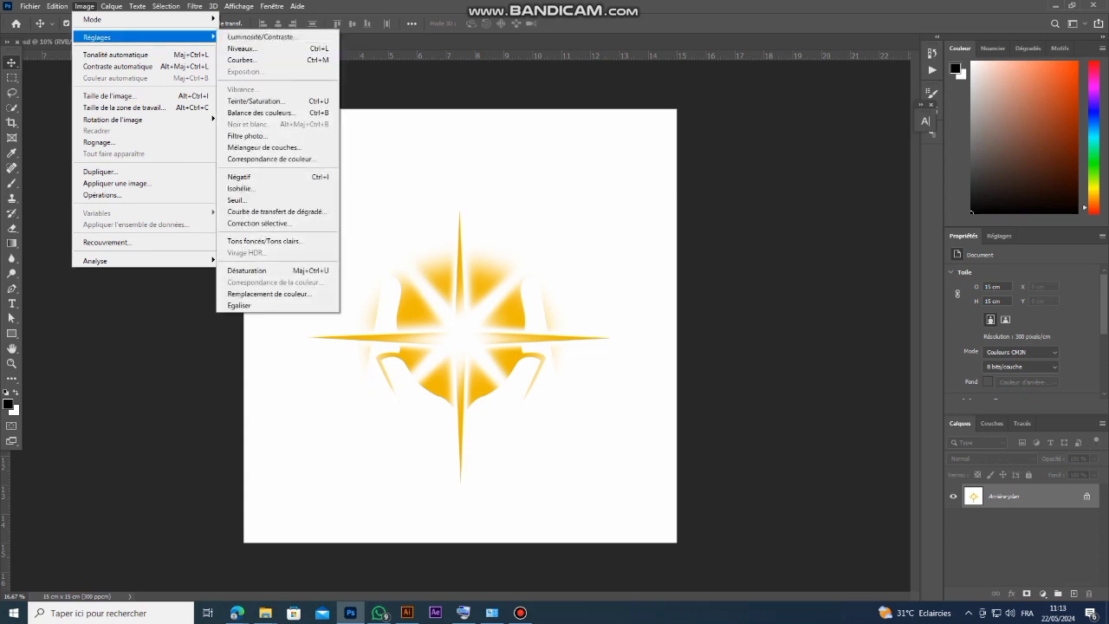
left_click(57, 6)
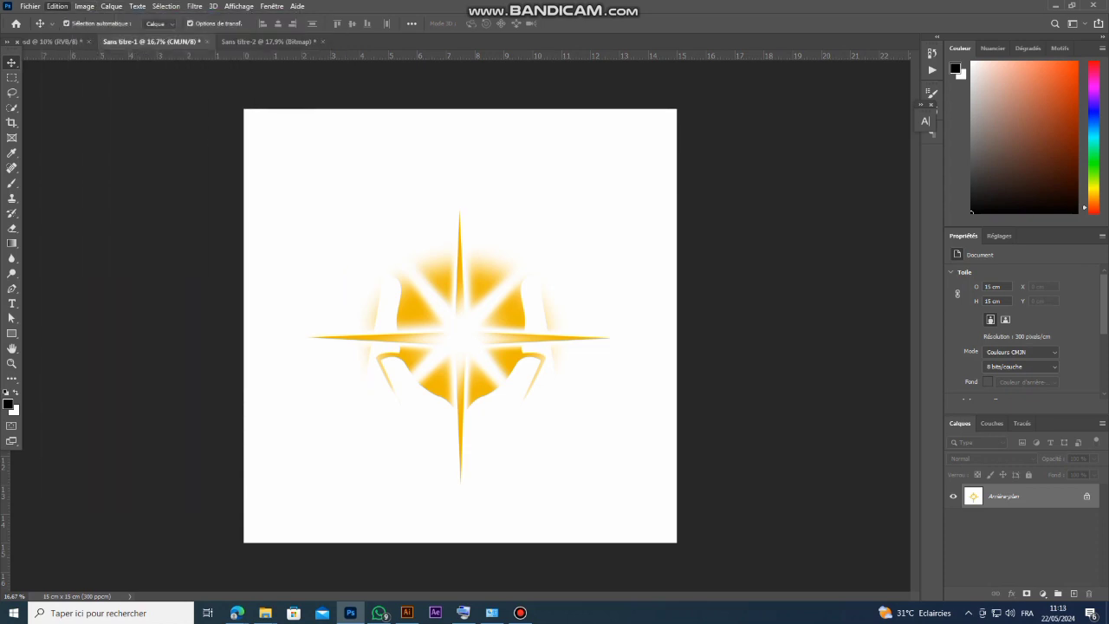
left_click(84, 6)
mouse_move(104, 19)
left_click(250, 31)
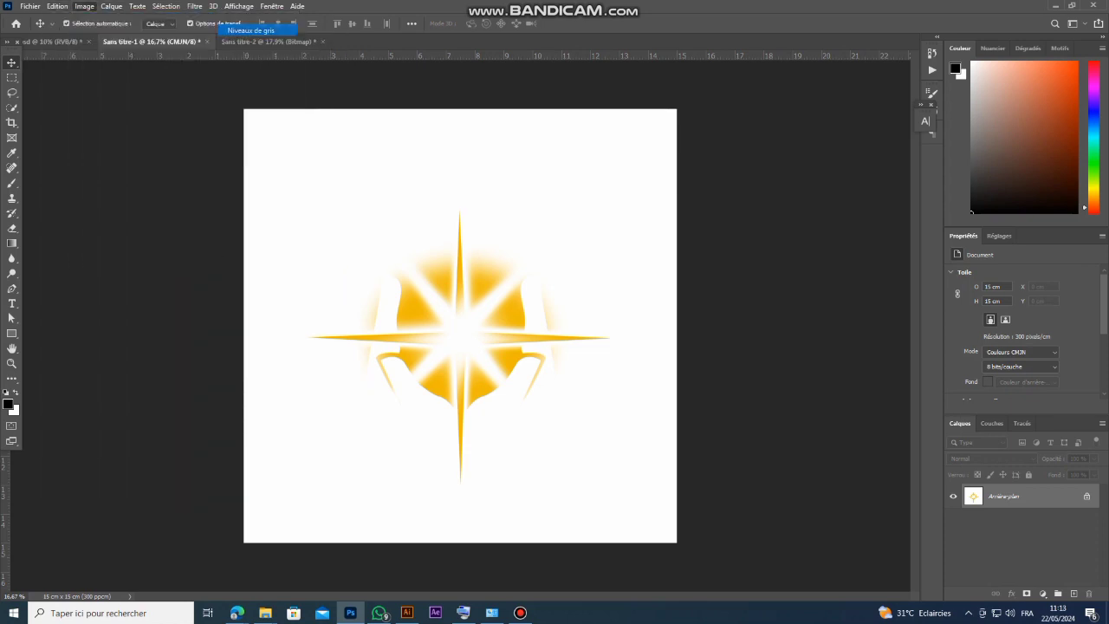
left_click(498, 227)
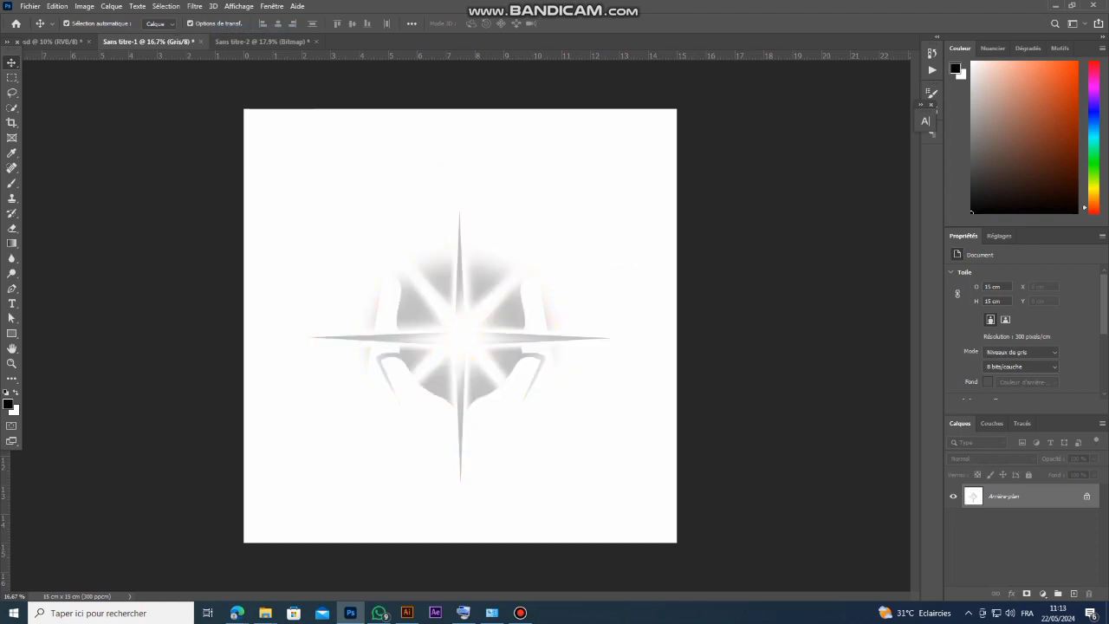
Copy the grayscale star image into the Illustrator document and place it on the pasteboard beside the artboard.
scroll(484, 342, "up", 8)
scroll(484, 342, "down", 9)
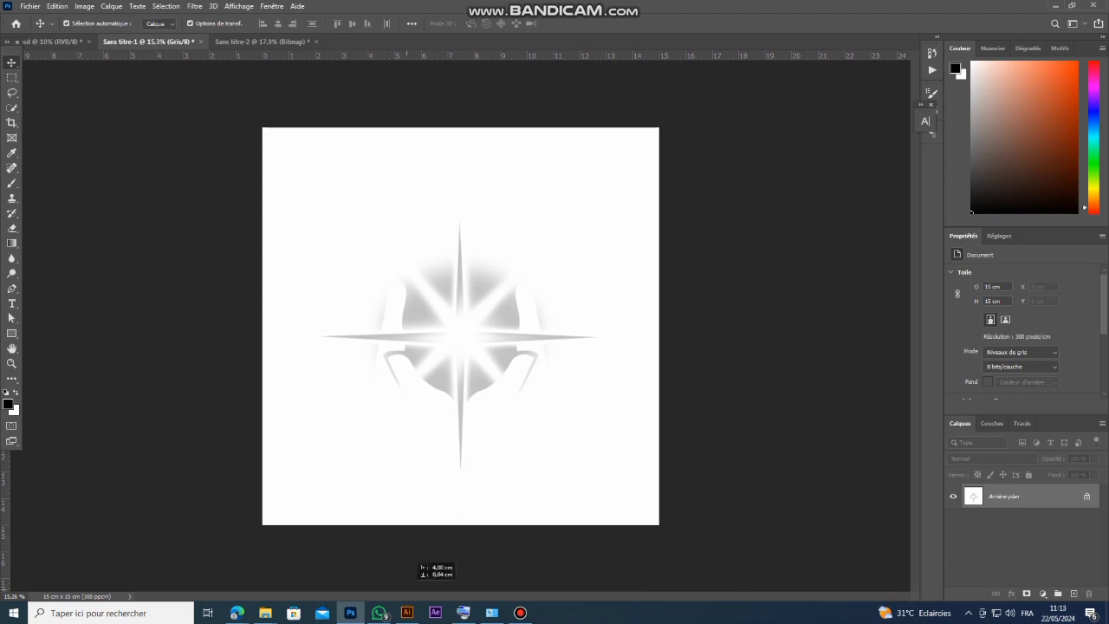
left_click(407, 613)
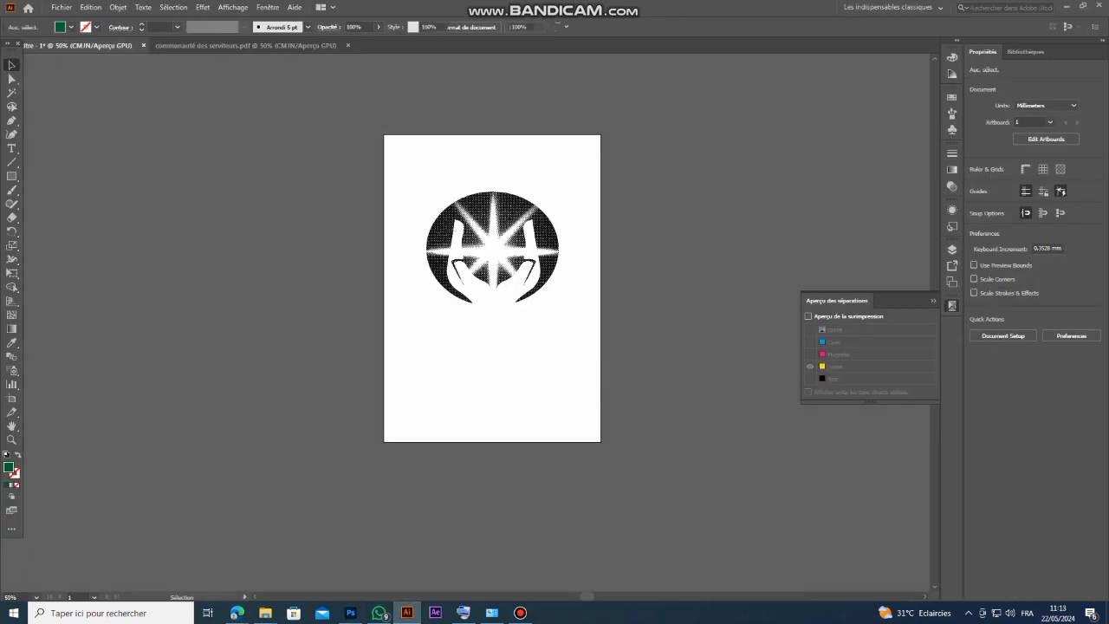
key("ctrl+v")
left_click_drag(344, 402, 297, 287)
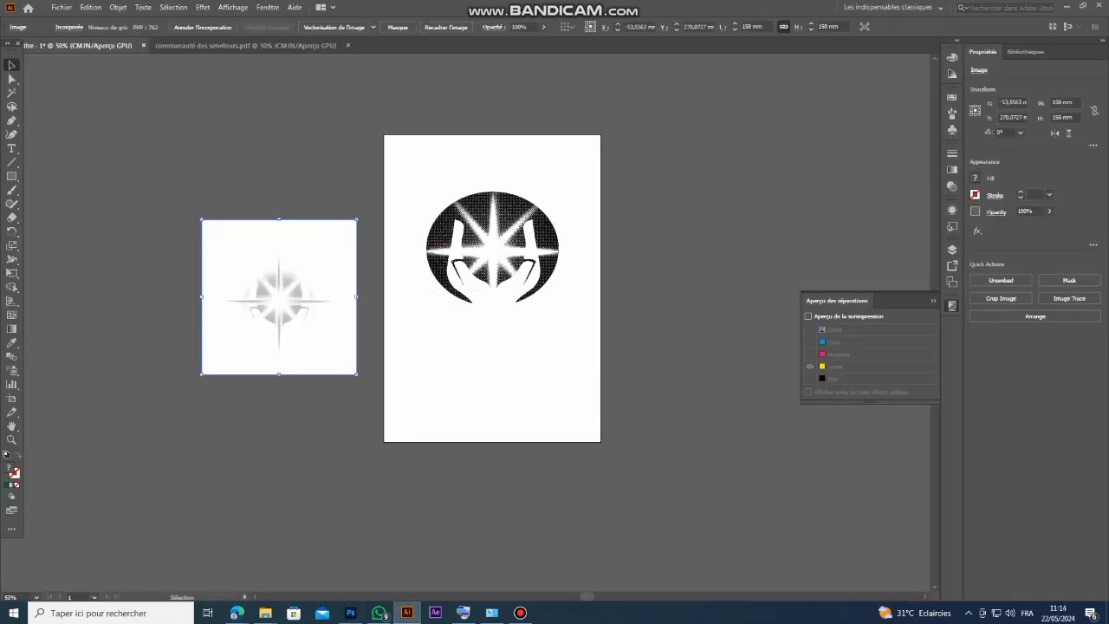
scroll(278, 295, "up", 8)
scroll(285, 303, "down", 7)
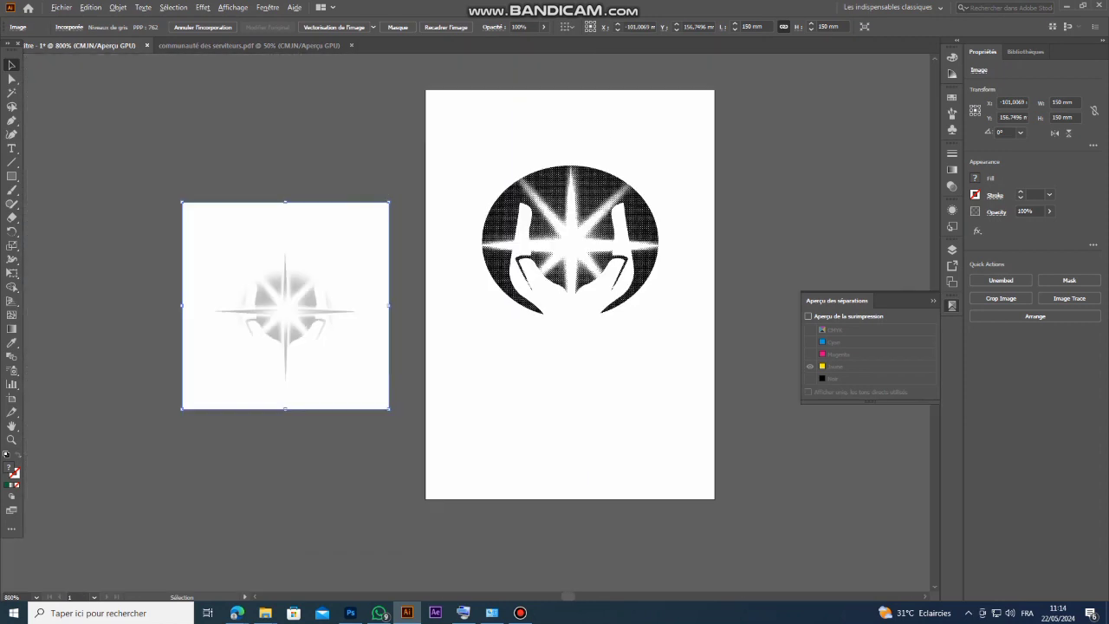
scroll(285, 299, "up", 4)
scroll(285, 299, "down", 6)
key("ctrl+shift+a")
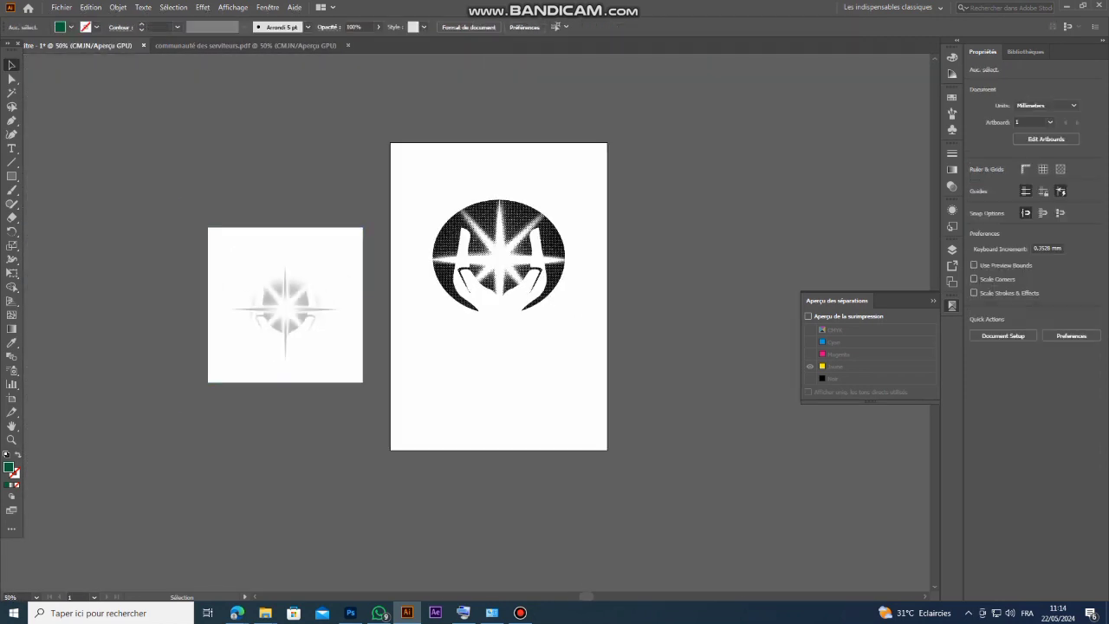
Move the grayscale star image onto the artboard over the halftone logo and scale it to about 209.3 mm square.
left_click(308, 260)
scroll(308, 257, "up", 1)
left_click_drag(325, 313, 570, 202)
left_click_drag(627, 310, 708, 420)
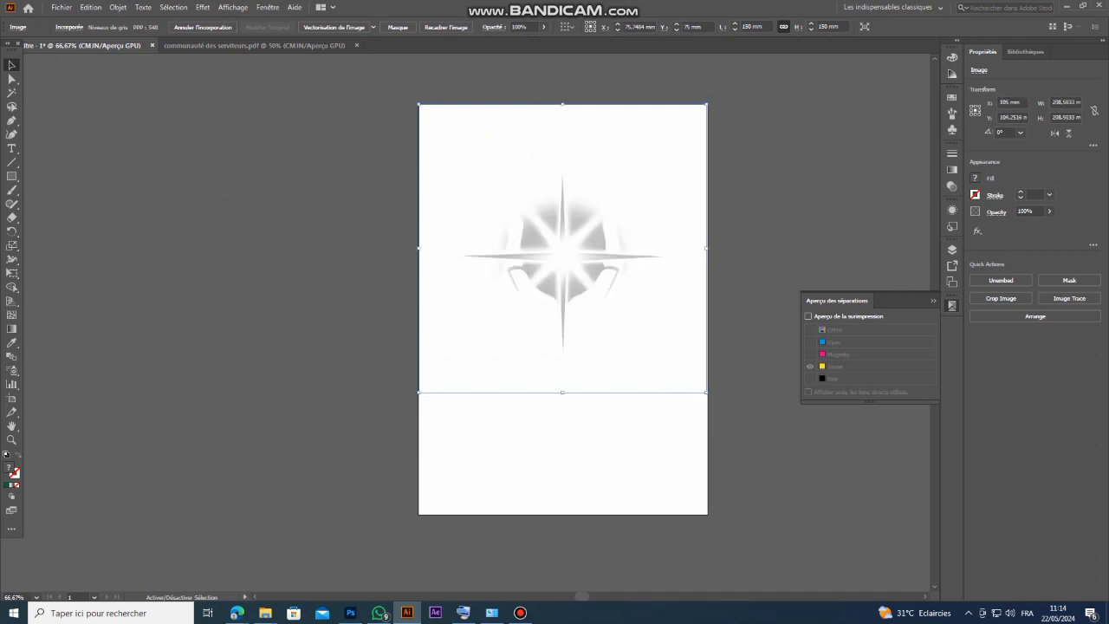
key("ctrl+shift+a")
key("ctrl+a")
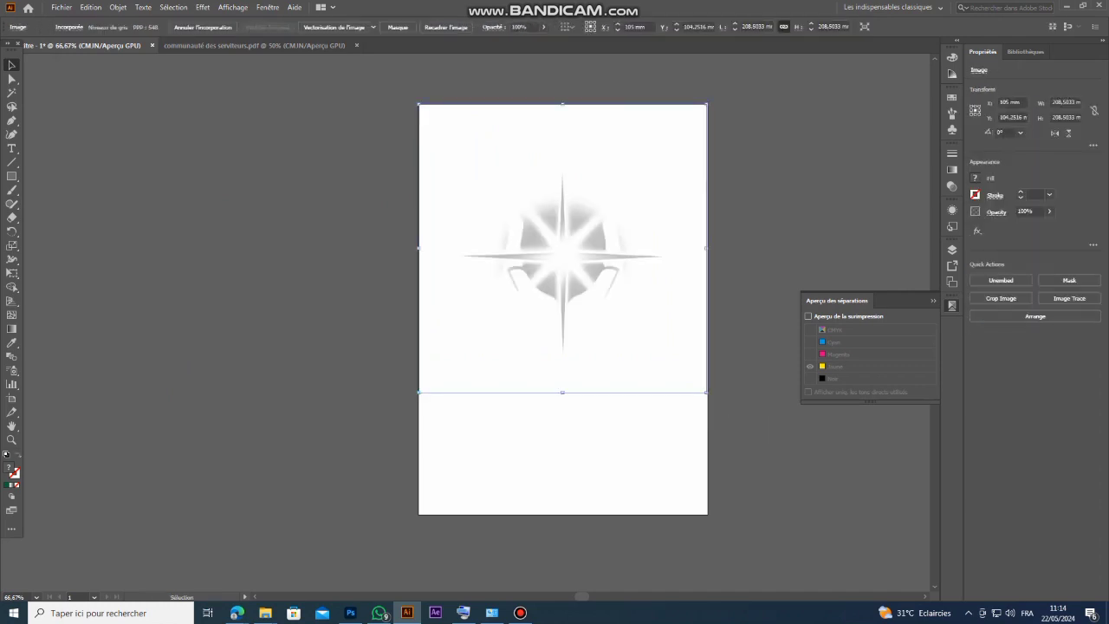
scroll(714, 397, "up", 3)
mouse_move(690, 377)
left_mouse_down()
mouse_move(708, 386)
mouse_move(689, 382)
left_mouse_up()
left_click(716, 400)
Send the grayscale star image to the back, behind the halftone bitmap.
right_click(609, 333)
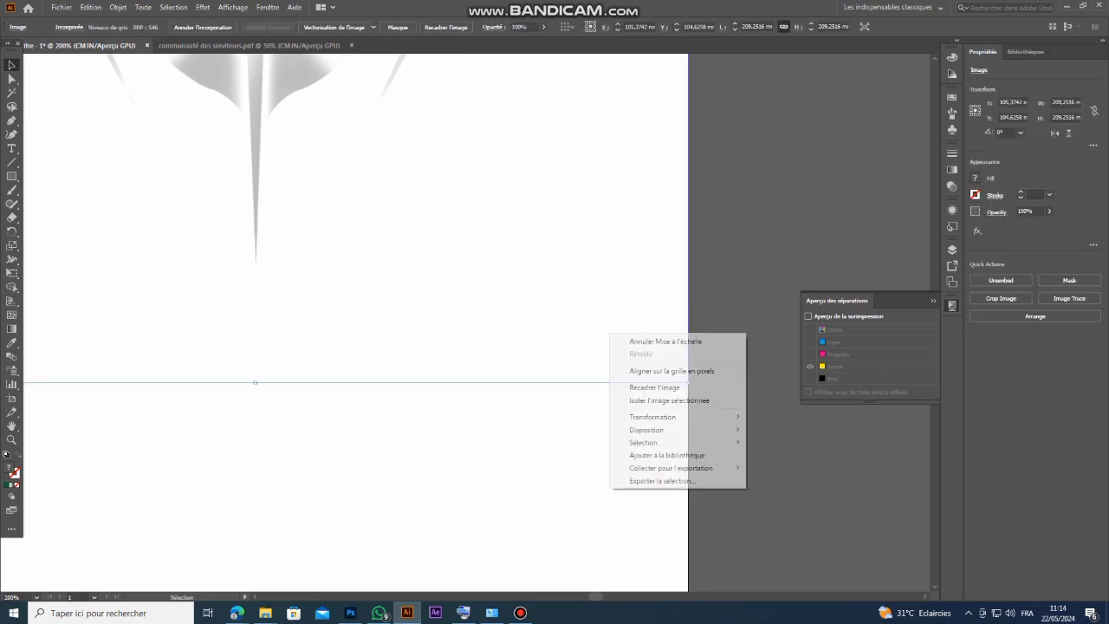
mouse_move(676, 430)
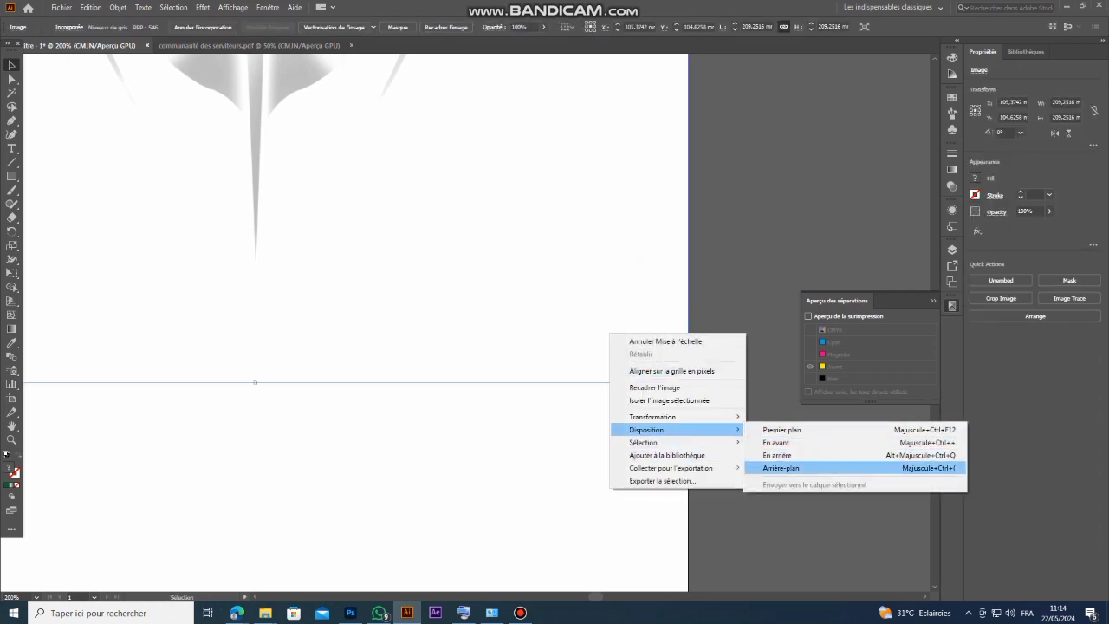
left_click(780, 468)
key("ctrl+shift+a")
key("ctrl+minus")
key("ctrl+minus")
key("ctrl+minus")
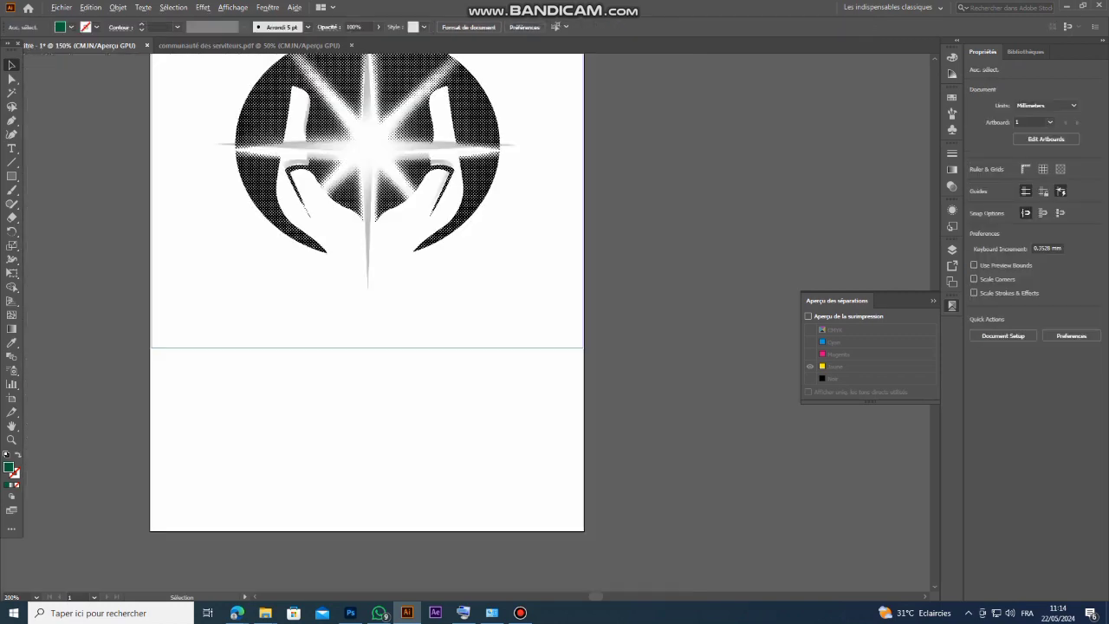
Move the halftone bitmap up by about 1.7 mm to line it up with the grayscale star behind it.
scroll(398, 199, "up", 5)
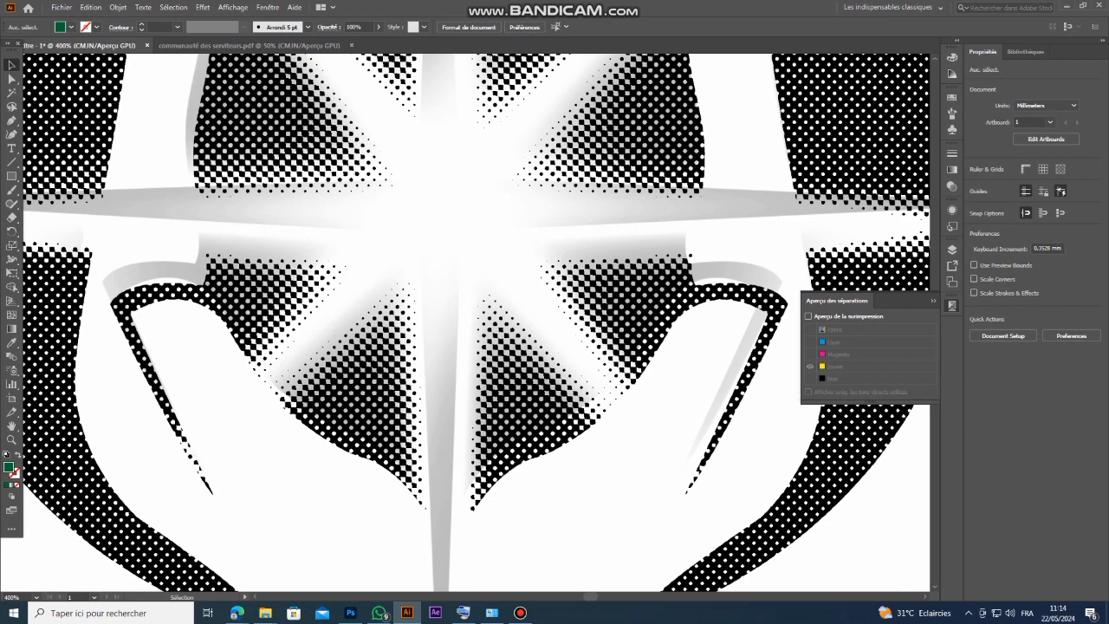
scroll(358, 243, "down", 4)
mouse_move(579, 493)
left_mouse_down()
mouse_move(569, 505)
mouse_move(577, 474)
left_mouse_up()
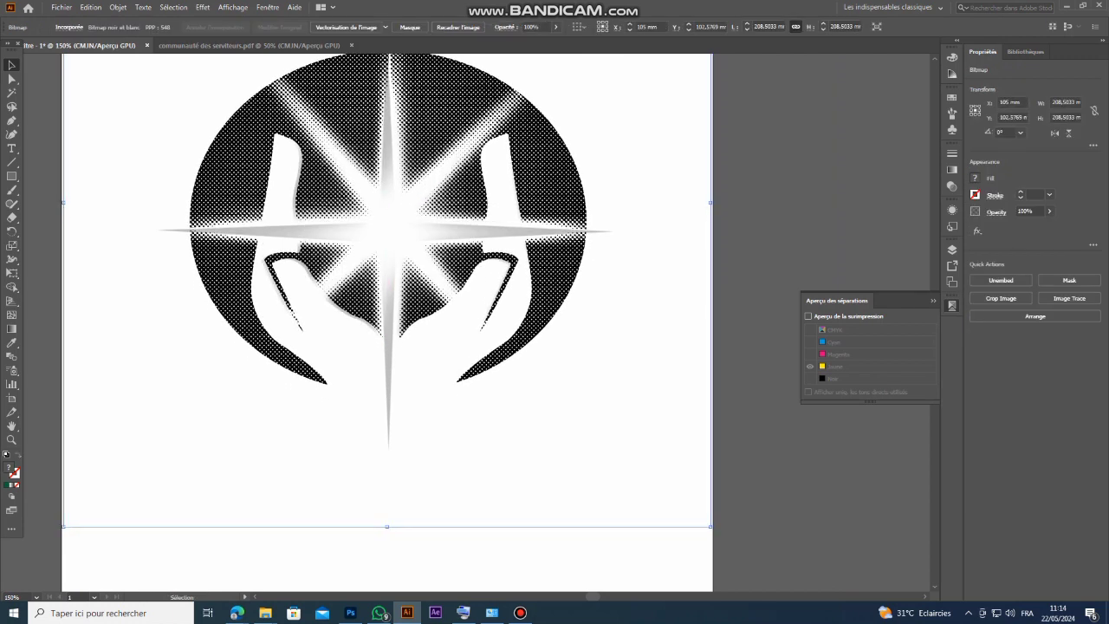
Move the halftone bitmap off the artboard to the pasteboard, exposing the grayscale star image behind it.
scroll(536, 451, "down", 2)
scroll(62, 119, "up", 5)
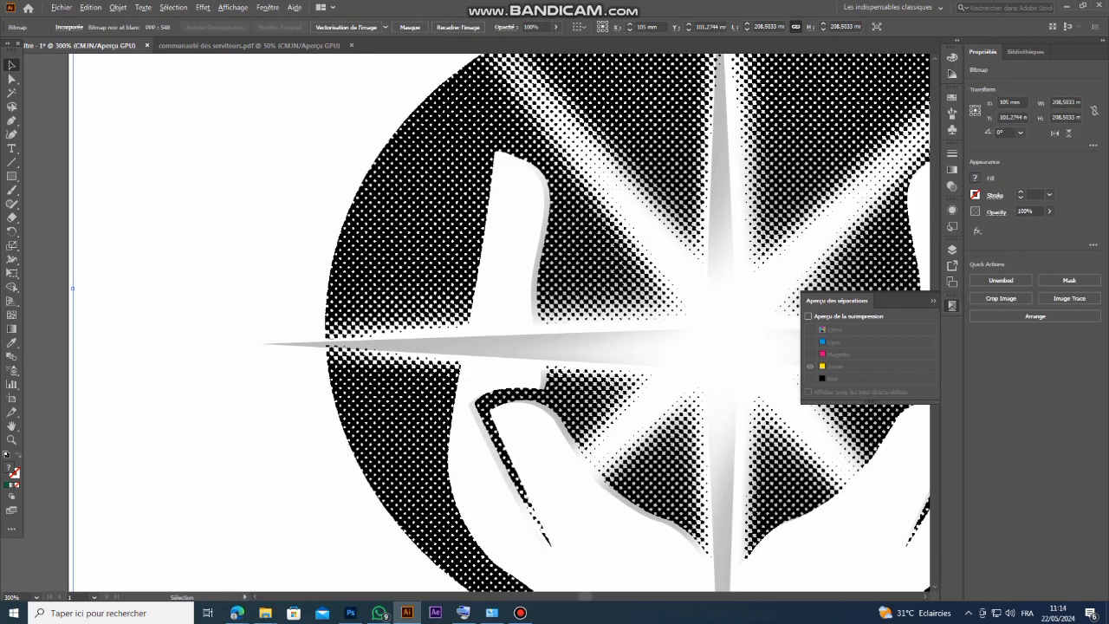
scroll(361, 355, "down", 6)
left_click(555, 372)
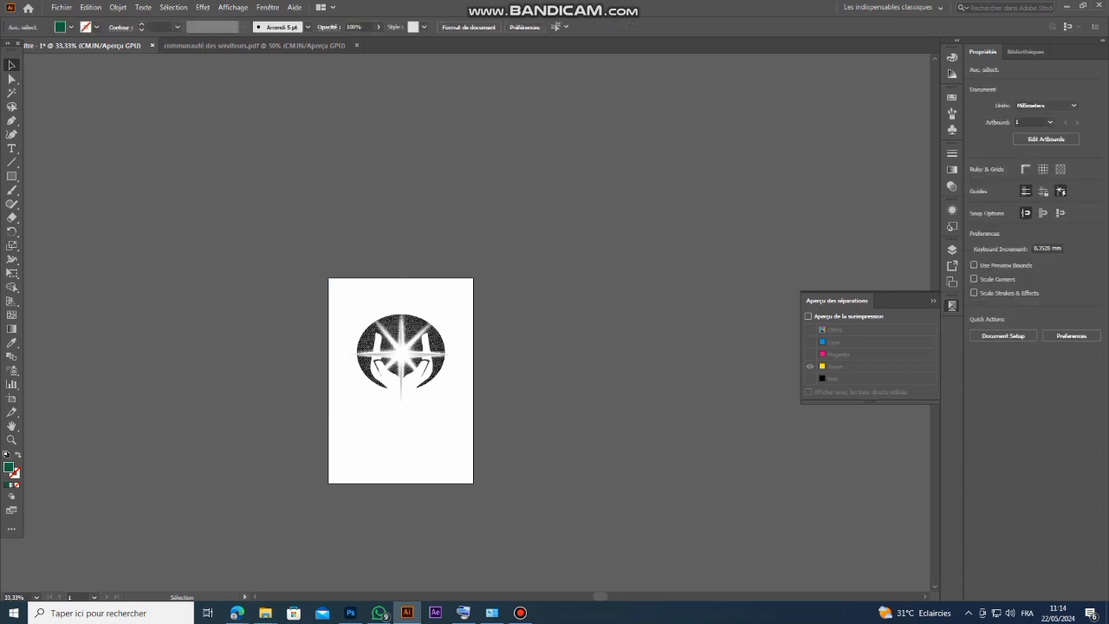
left_click_drag(466, 388, 276, 277)
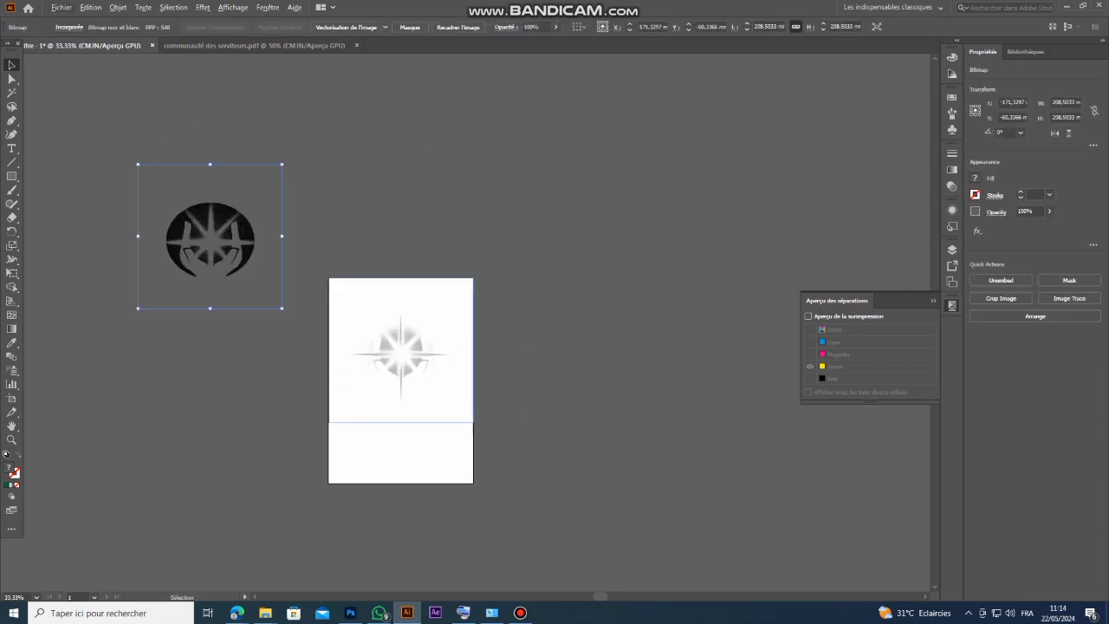
left_click(422, 372)
Undo the halftone bitmap moves and the placement of the grayscale star image on the artboard.
key("ctrl+z")
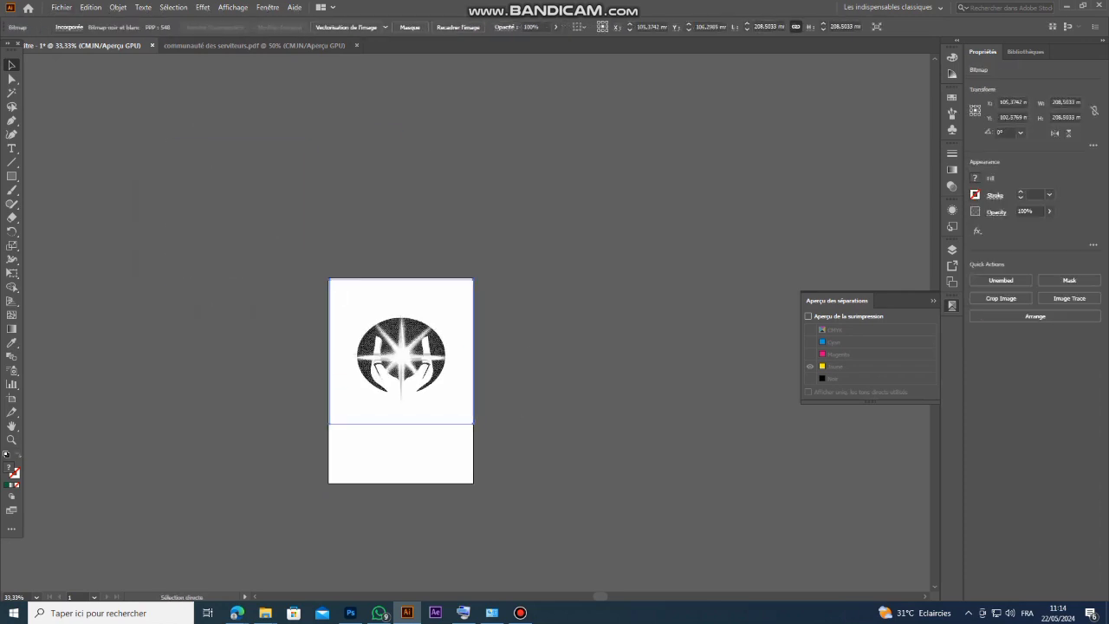
key("ctrl+z")
key("ctrl+z")
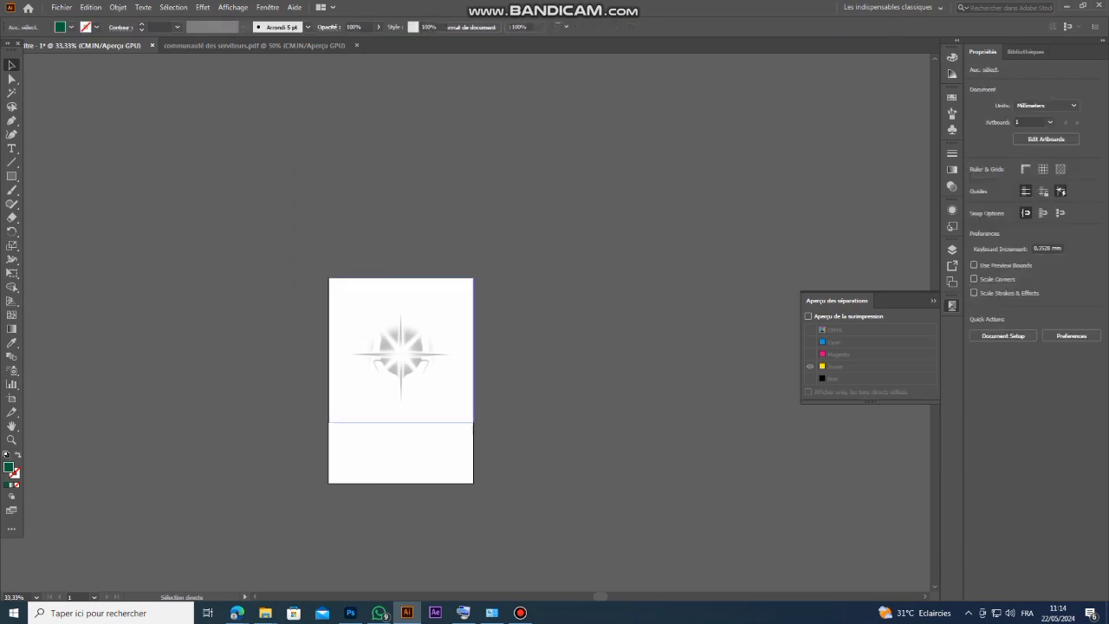
key("ctrl+z")
key("ctrl+z")
key("ctrl+z")
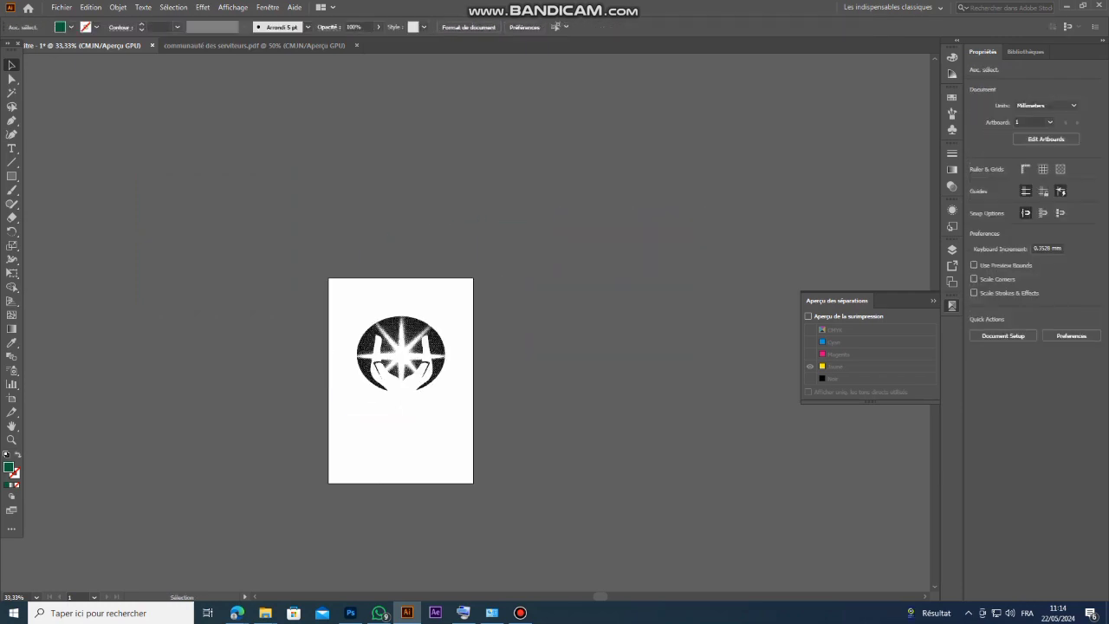
Switch to Photoshop and convert the grayscale star to a 300 pixels/cm bitmap with a 35 lines/inch, 45-degree diamond halftone screen.
left_click(350, 612)
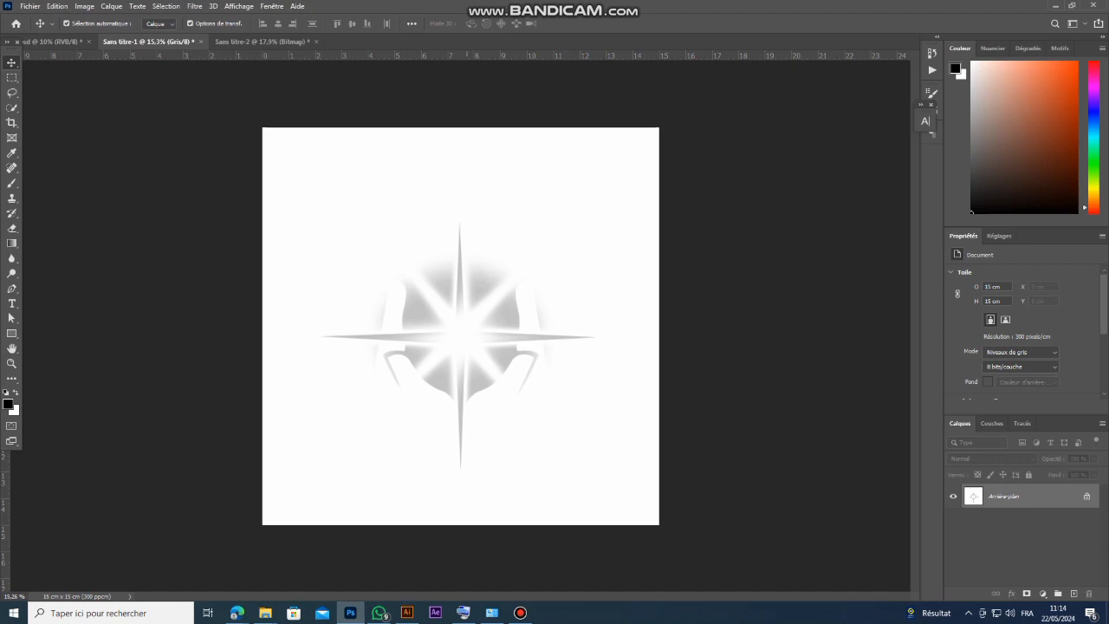
left_click(84, 6)
mouse_move(92, 19)
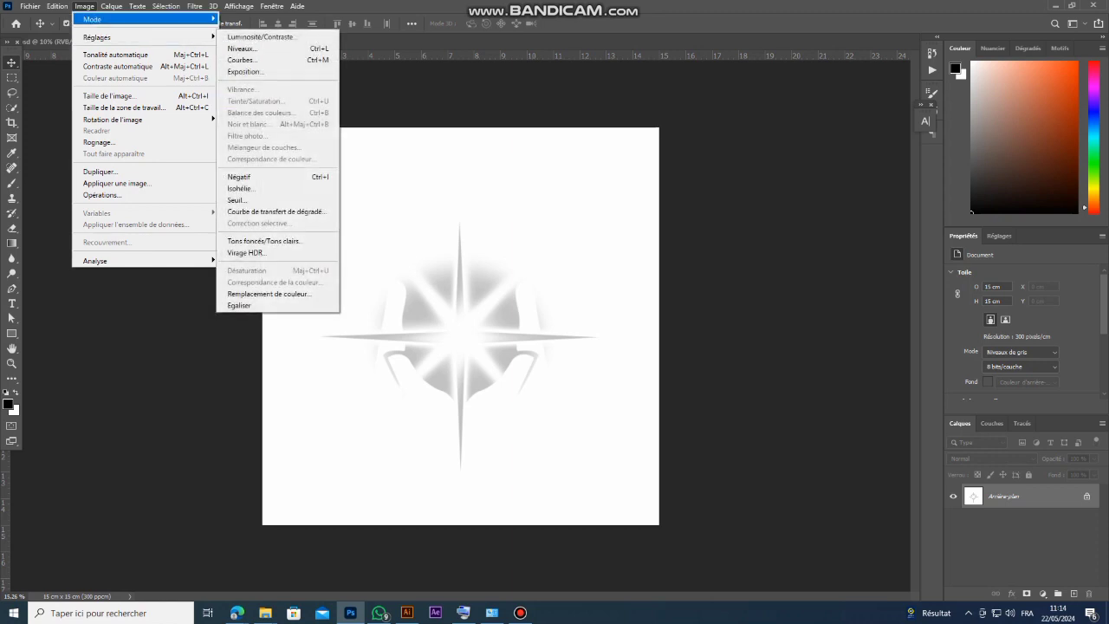
mouse_move(91, 19)
left_click(239, 18)
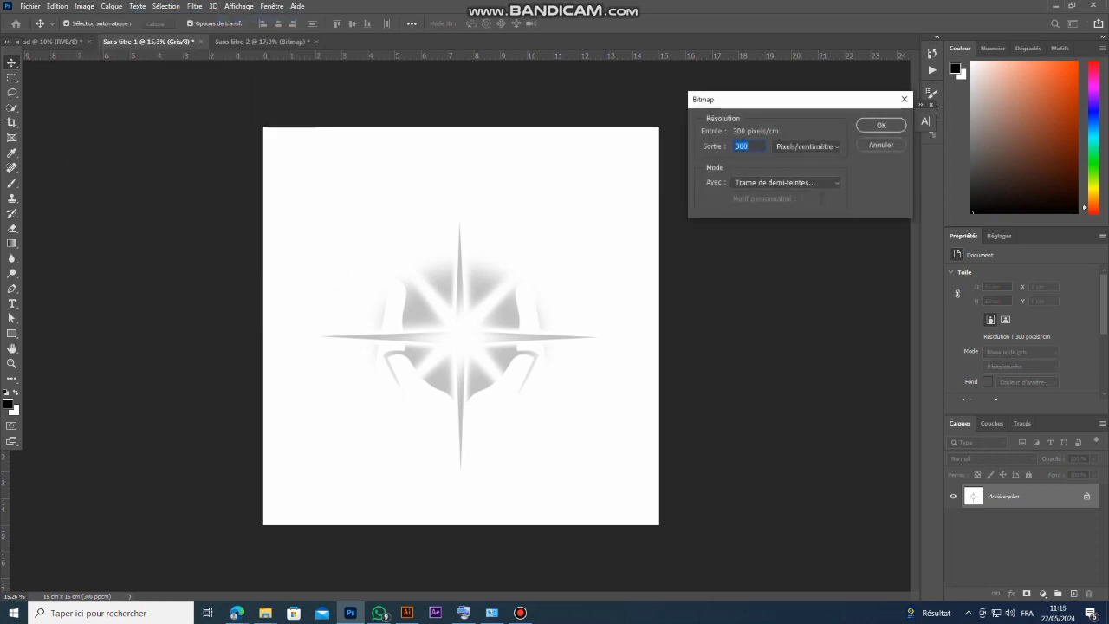
key("Return")
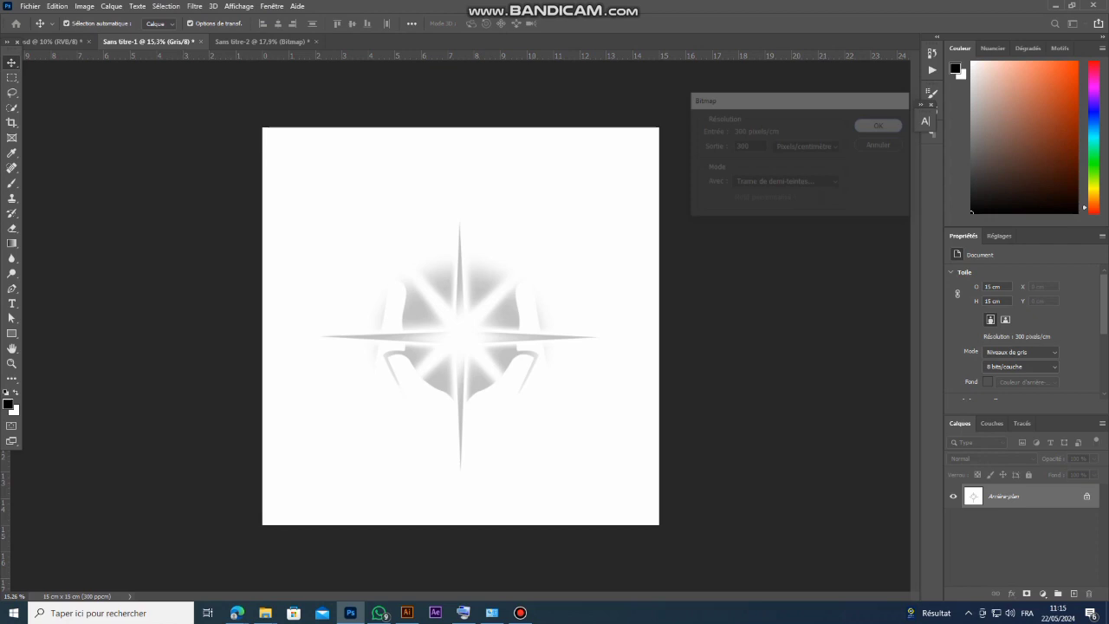
key("Return")
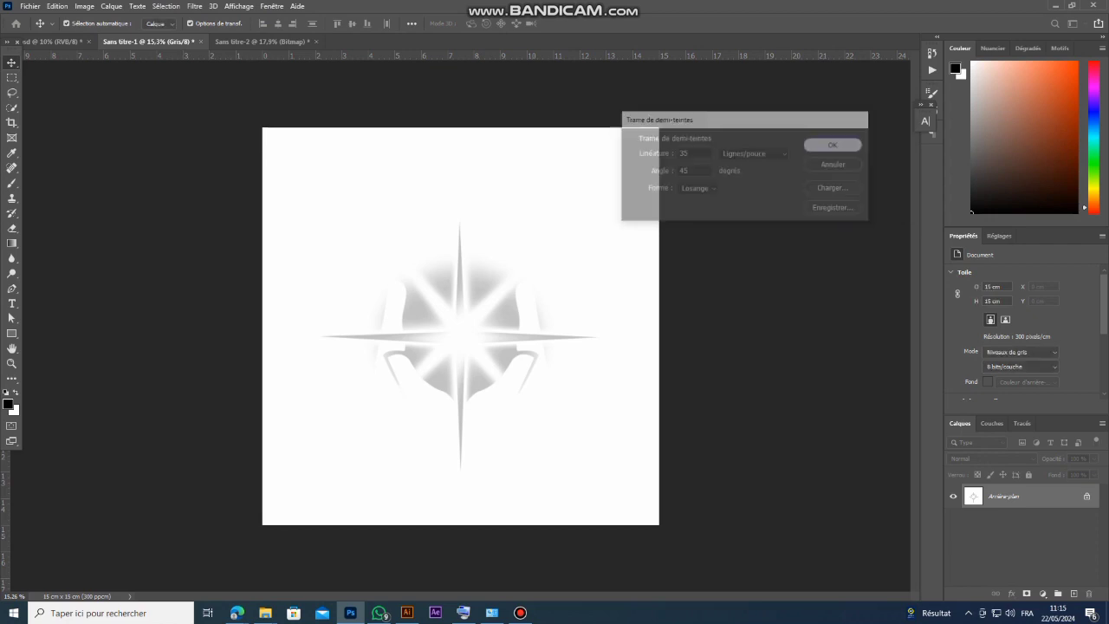
scroll(442, 332, "up", 5)
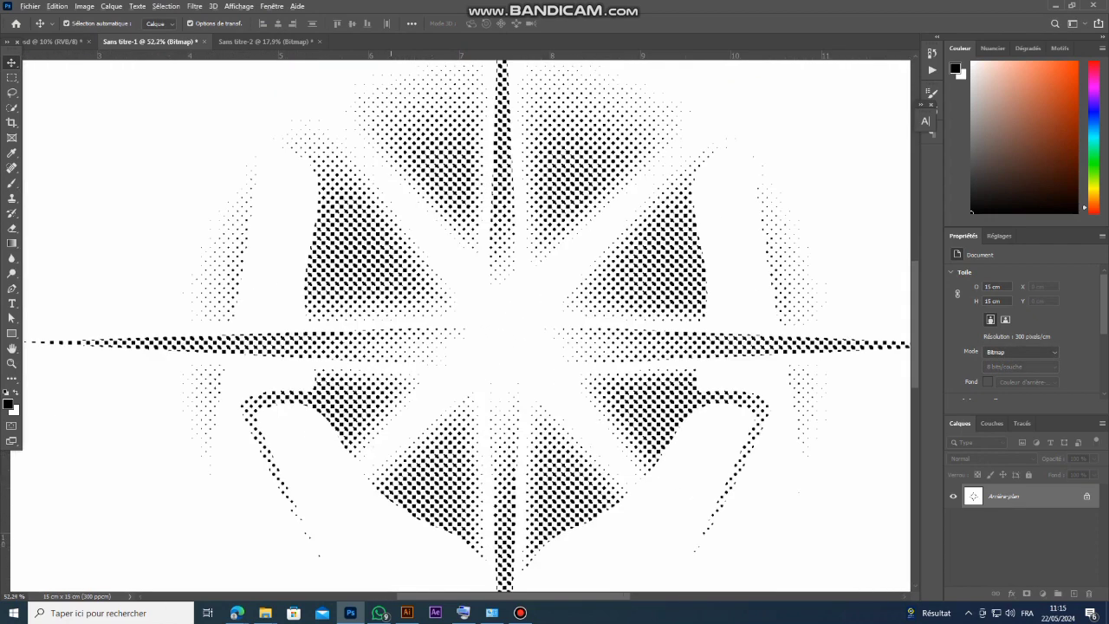
scroll(488, 324, "down", 5)
scroll(487, 324, "up", 4)
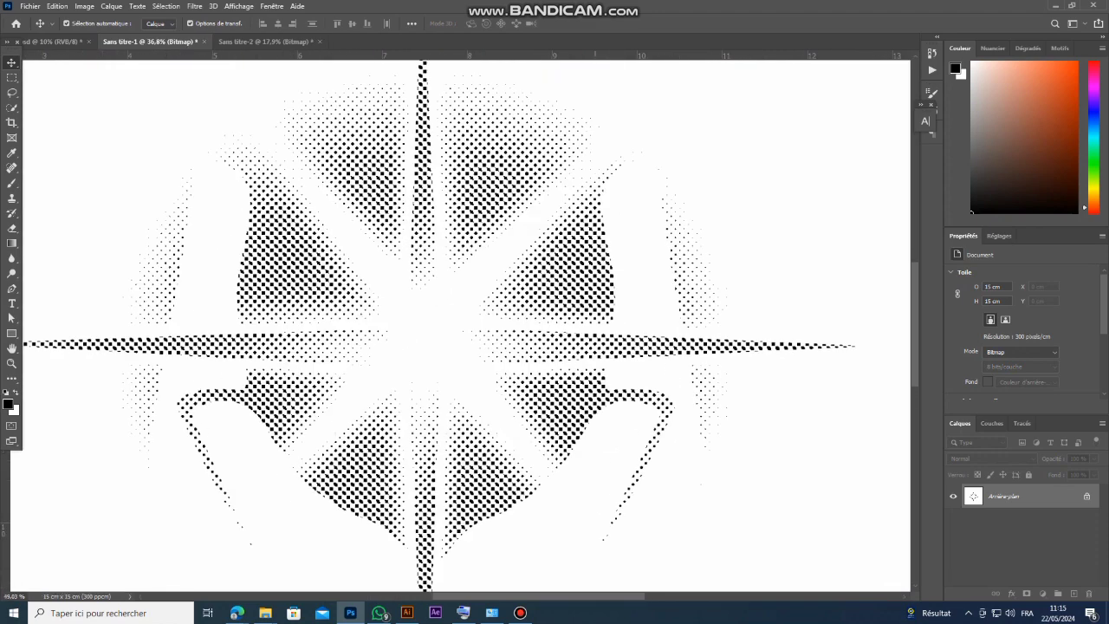
scroll(587, 338, "up", 3)
scroll(555, 359, "down", 6)
Copy the halftone star bitmap into the Illustrator document.
left_click_drag(530, 370, 389, 362)
key("ctrl+minus")
key("ctrl+minus")
key("ctrl+minus")
key("ctrl+minus")
key("ctrl+minus")
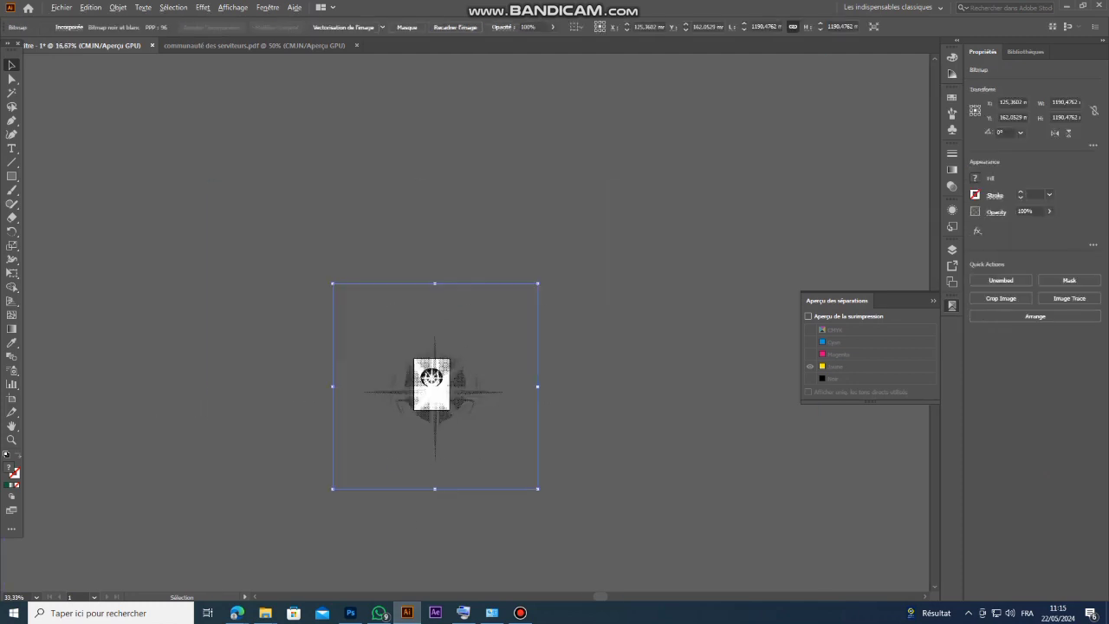
Scale the halftone star down to about 208.5 mm square and place it on the artboard over the hands logo.
left_click_drag(469, 308, 486, 278)
key("ctrl+plus")
key("ctrl+plus")
key("ctrl+plus")
left_click_drag(521, 324, 496, 300)
key("ctrl+plus")
key("ctrl+plus")
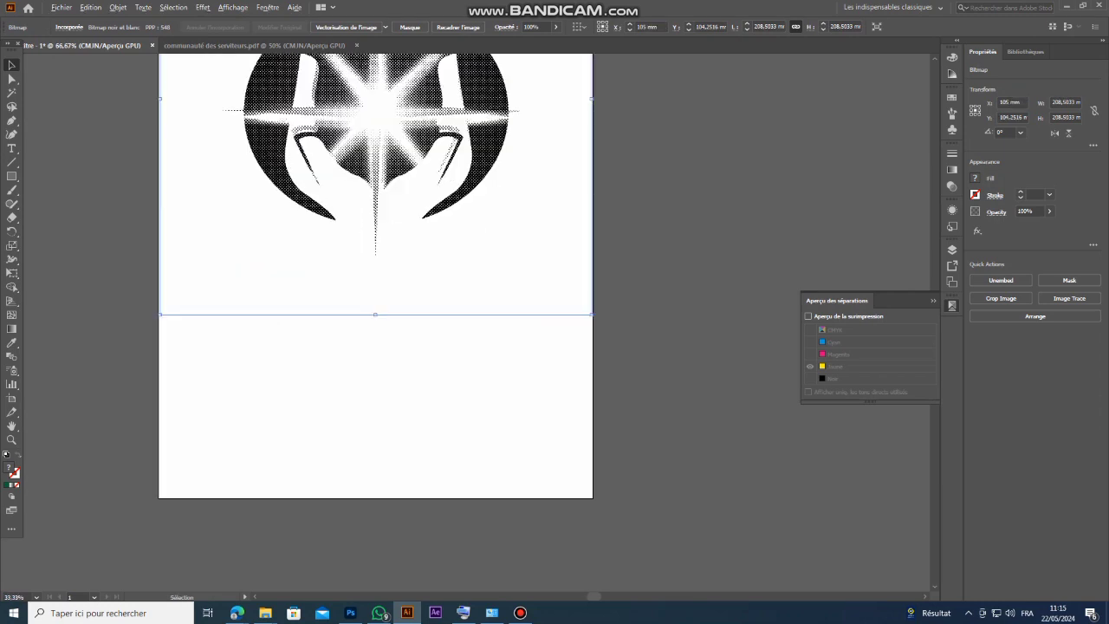
key("ctrl+plus")
key("ctrl+plus")
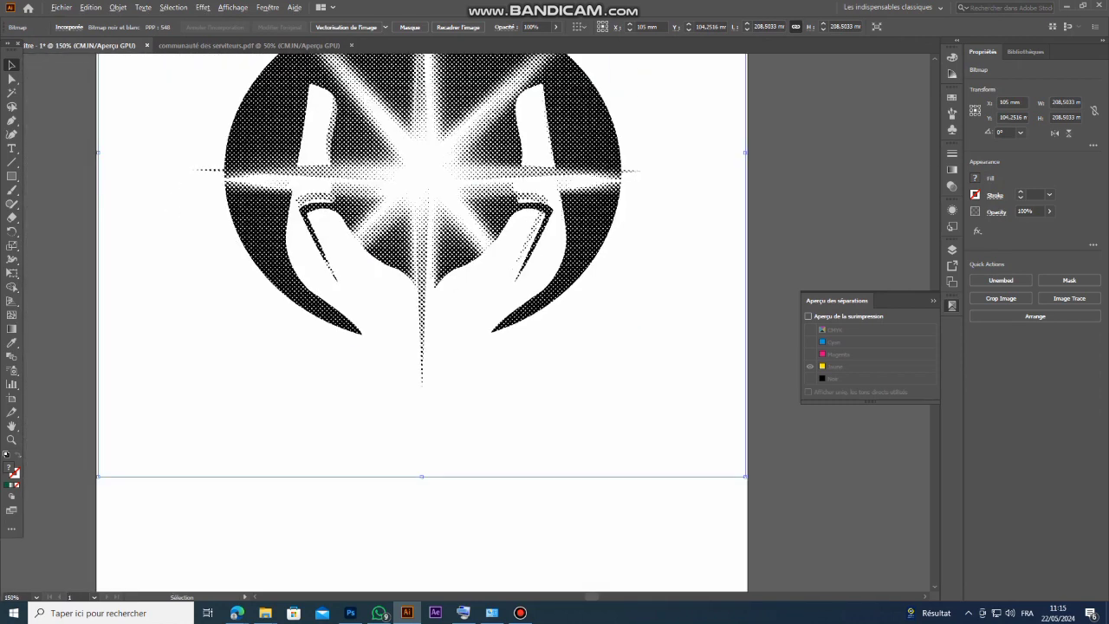
scroll(421, 274, "up", 1)
key("ctrl+minus")
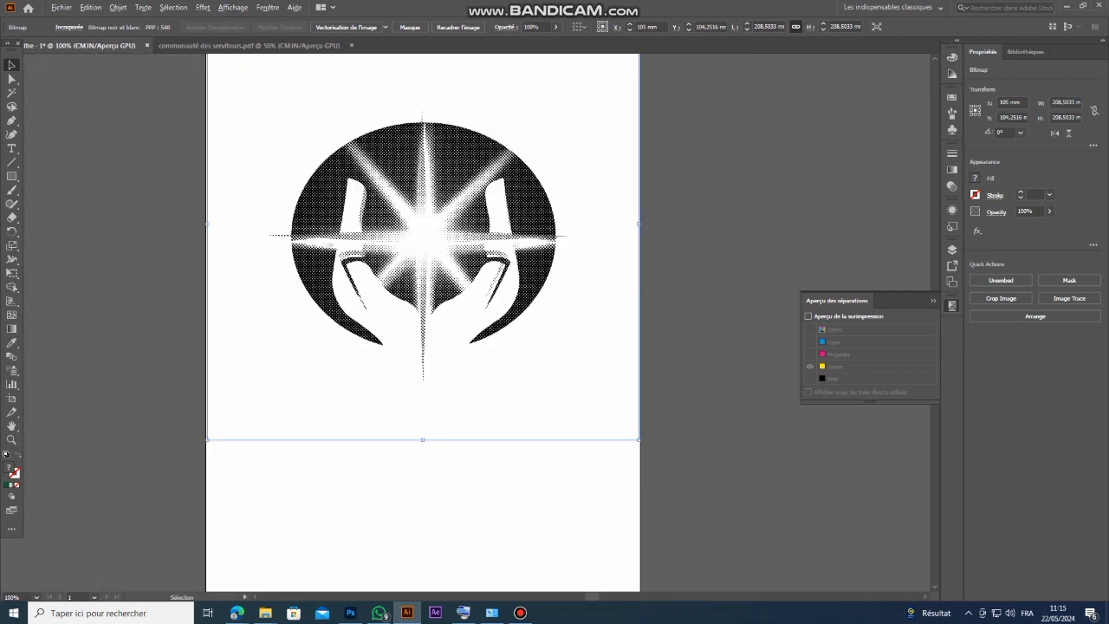
key("ctrl+minus")
Move the halftone star to the left of the artboard and the hands logo over the artboard's right edge.
right_click(426, 353)
left_click(606, 382)
left_click_drag(480, 347, 270, 422)
left_click_drag(424, 286, 559, 299)
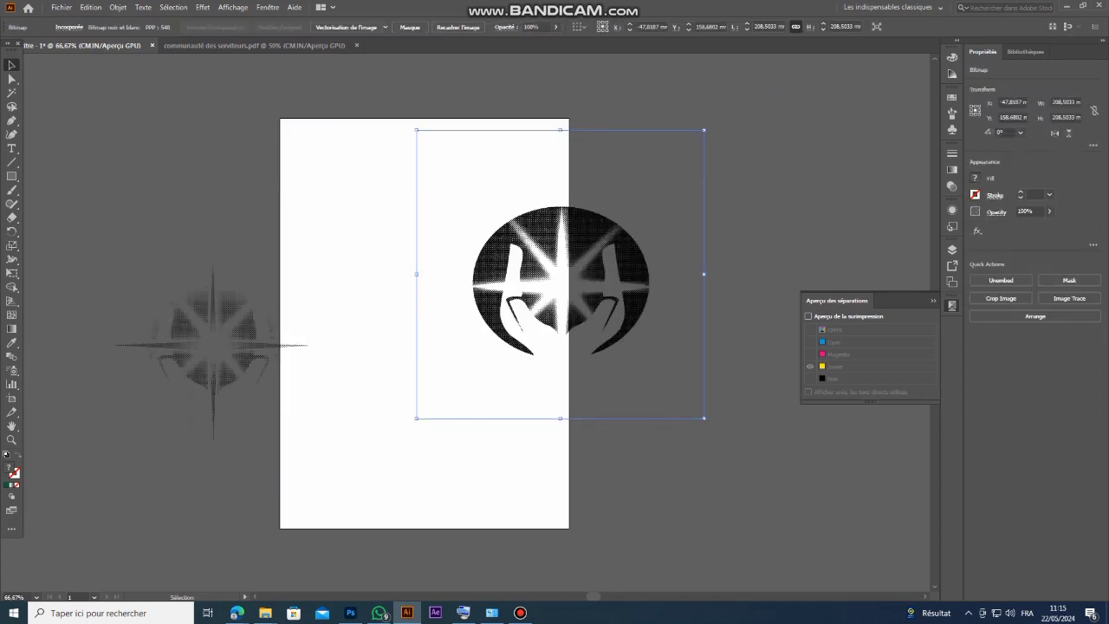
Send the halftone star to the back and move it onto the artboard.
right_click(194, 332)
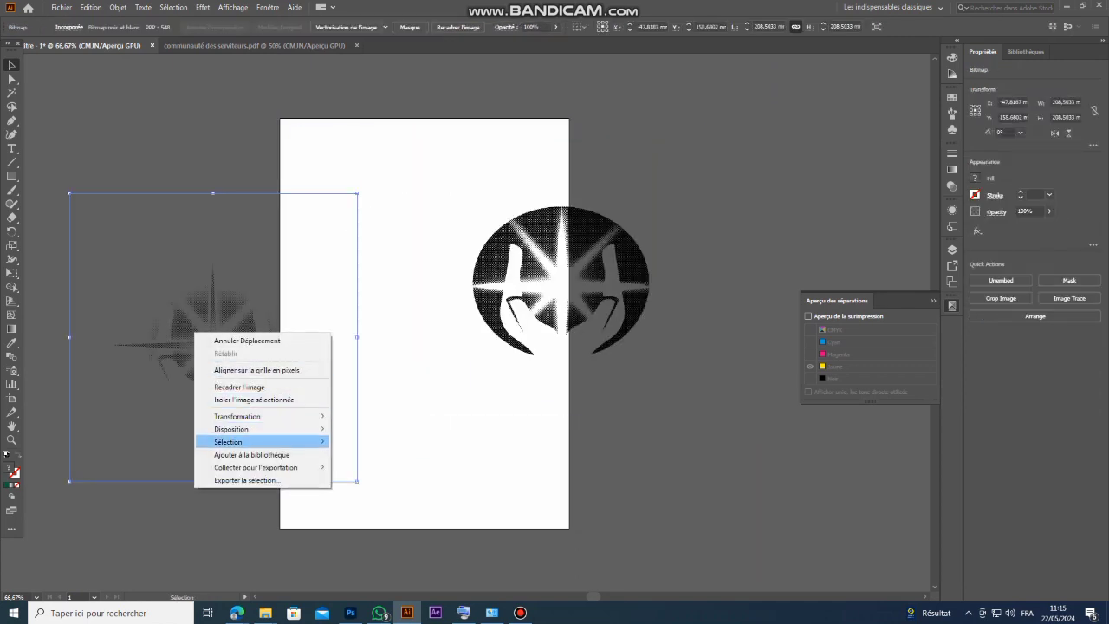
mouse_move(260, 428)
left_click(360, 442)
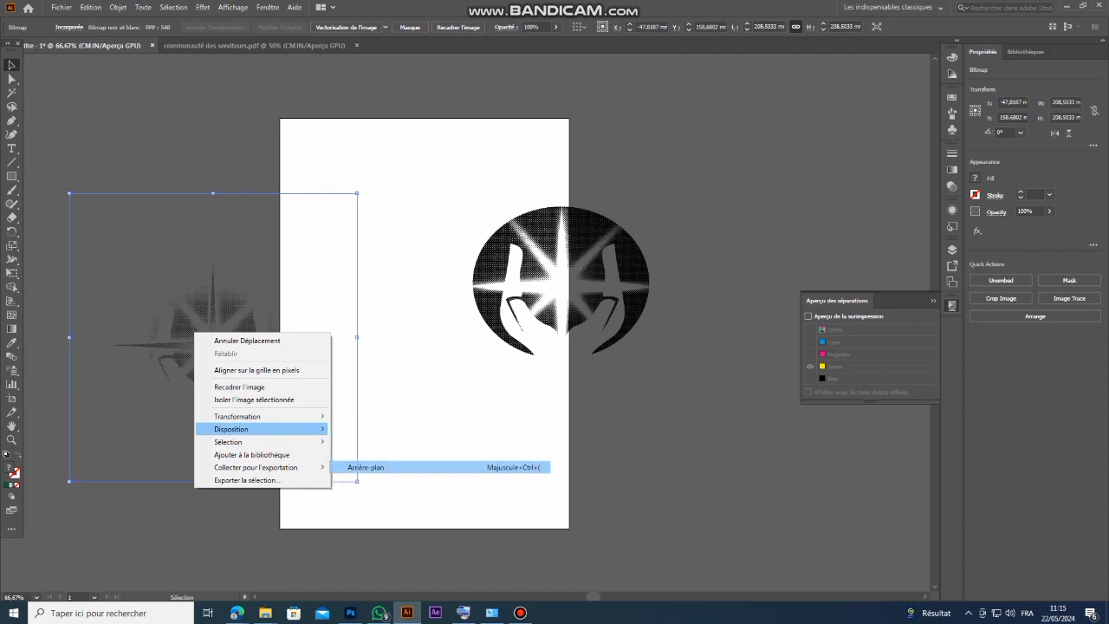
left_click_drag(214, 291, 424, 218)
left_click(591, 438)
Adjust the halftone star's lower corner to fit the artboard's right edge.
scroll(591, 438, "up", 3)
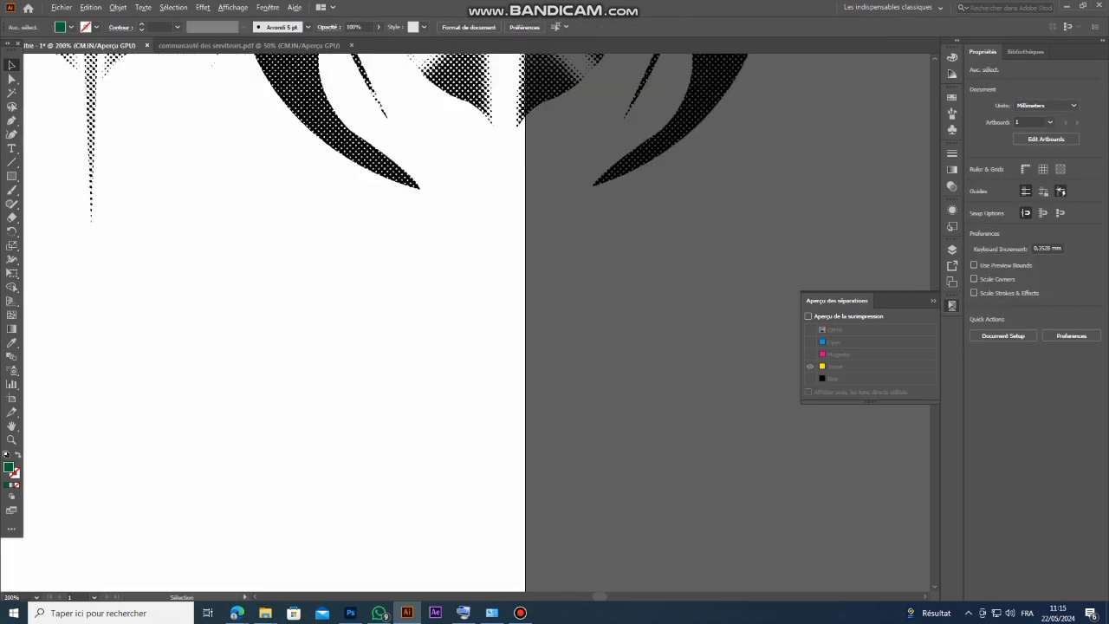
left_click(589, 321)
left_click(213, 401)
scroll(213, 401, "down", 2)
scroll(213, 401, "down", 1)
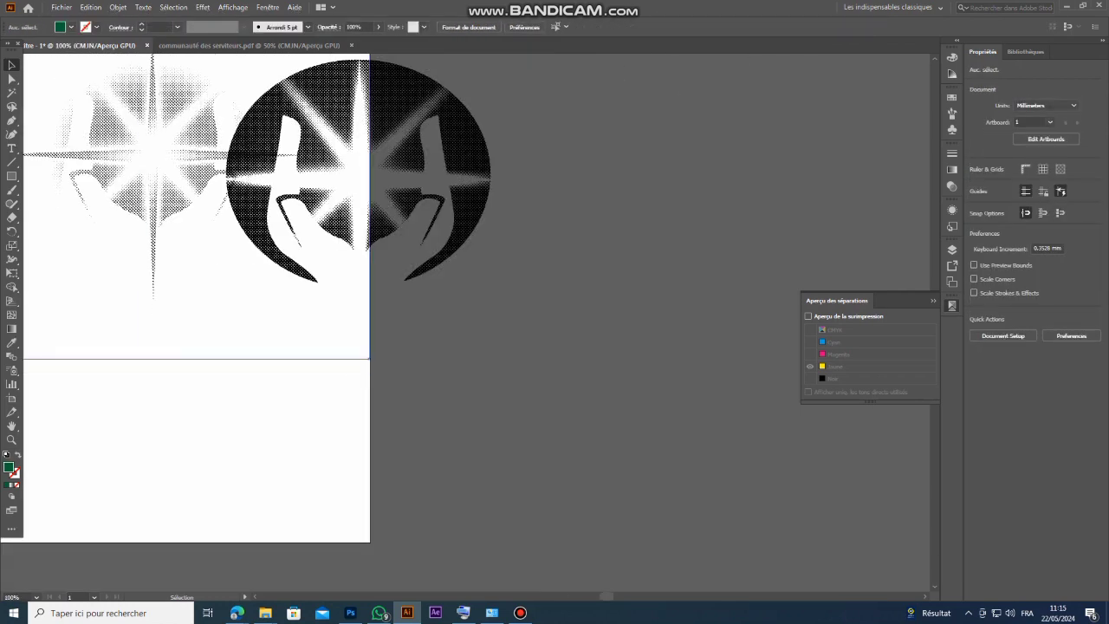
left_click(251, 345)
scroll(362, 371, "up", 3)
left_click_drag(378, 331, 382, 336)
scroll(382, 336, "down", 5)
left_click(351, 372)
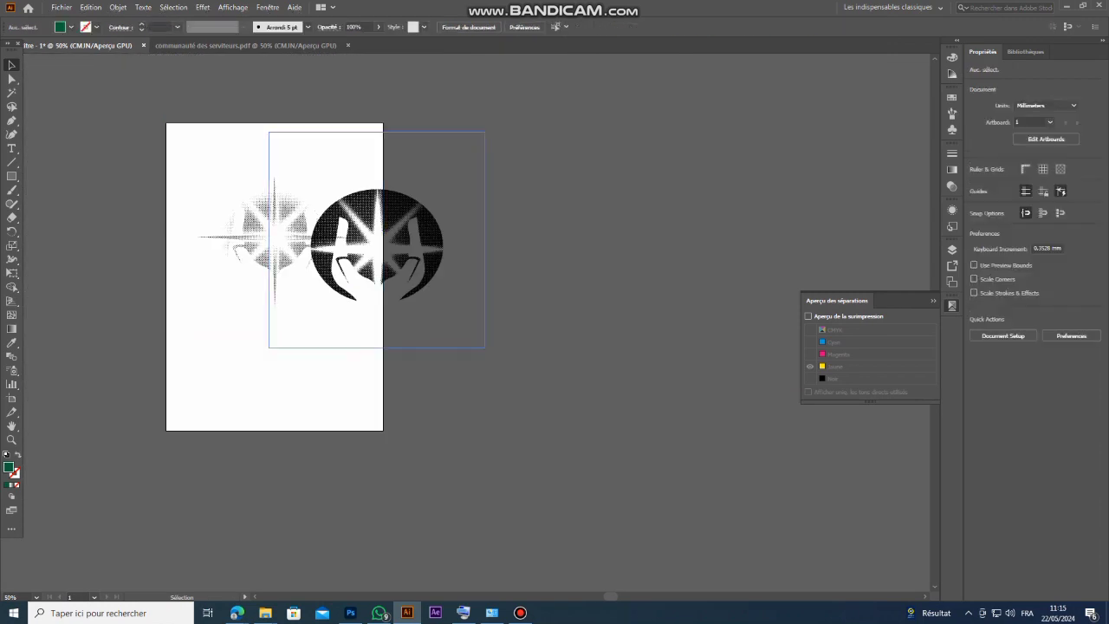
Move the halftone hands logo back onto the artboard over the star and resize it to about 209.3 mm square.
scroll(298, 271, "up", 2)
left_click_drag(223, 252, 365, 341)
left_click_drag(534, 281, 327, 265)
left_click(609, 501)
left_click(604, 496)
left_click_drag(607, 498, 609, 500)
left_click(643, 484)
Move the halftone hands logo up slightly to line it up with the star behind it.
scroll(394, 341, "up", 1)
scroll(395, 341, "up", 1)
mouse_move(399, 336)
left_mouse_down()
mouse_move(398, 349)
mouse_move(399, 326)
left_mouse_up()
key("ctrl+1")
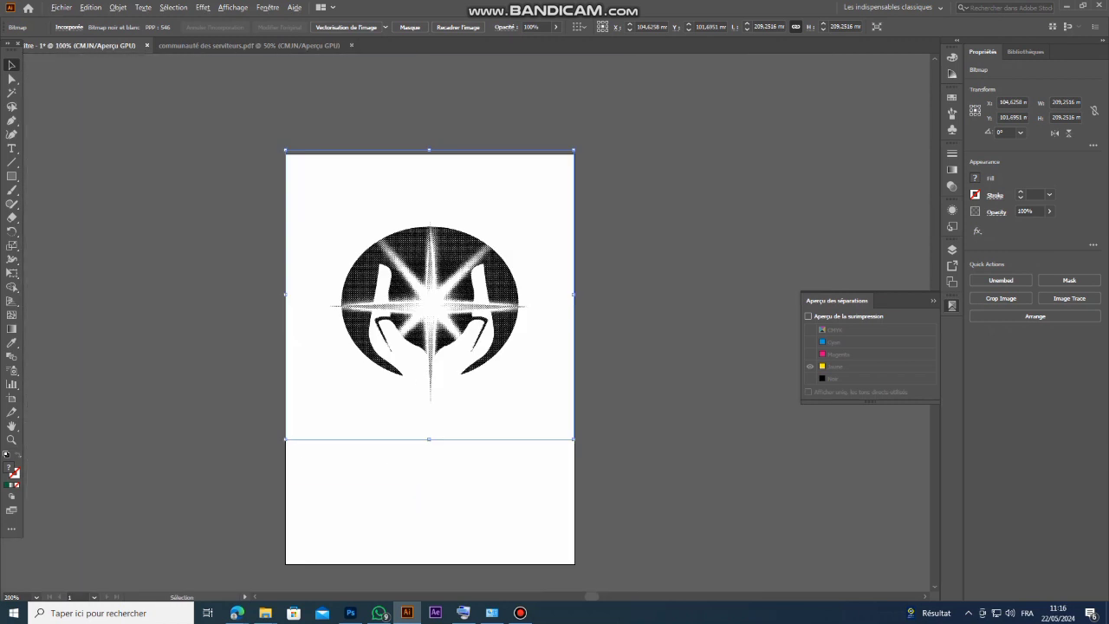
Examine how the two overlaid halftone bitmaps line up, both close up and as a whole.
key("ctrl+shift+a")
key("ctrl+1")
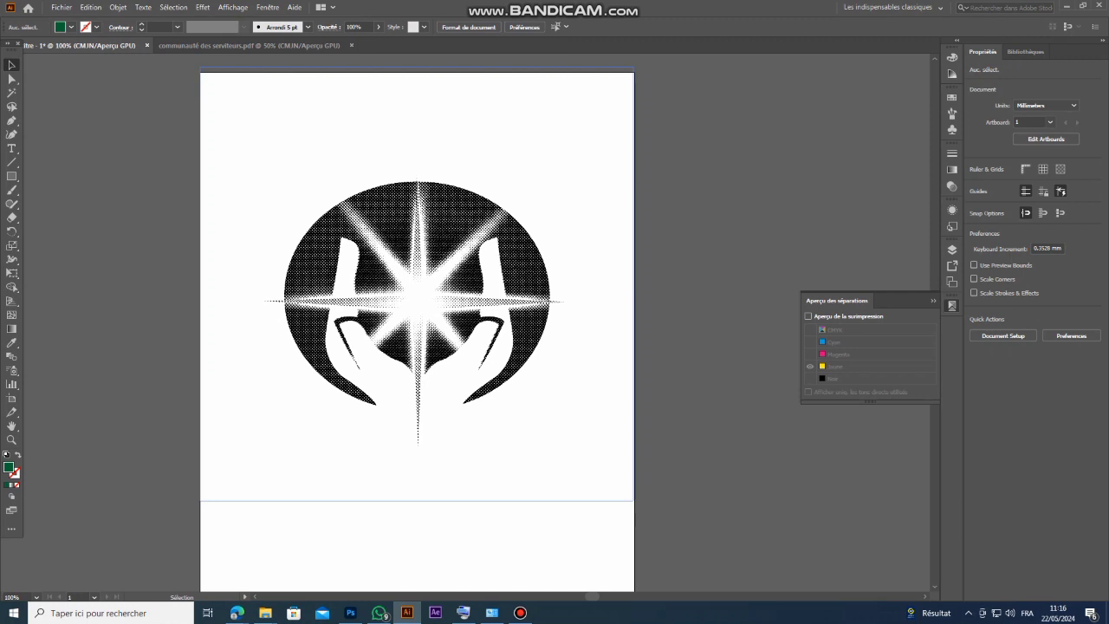
scroll(464, 357, "down", 2)
left_click_drag(464, 357, 516, 313)
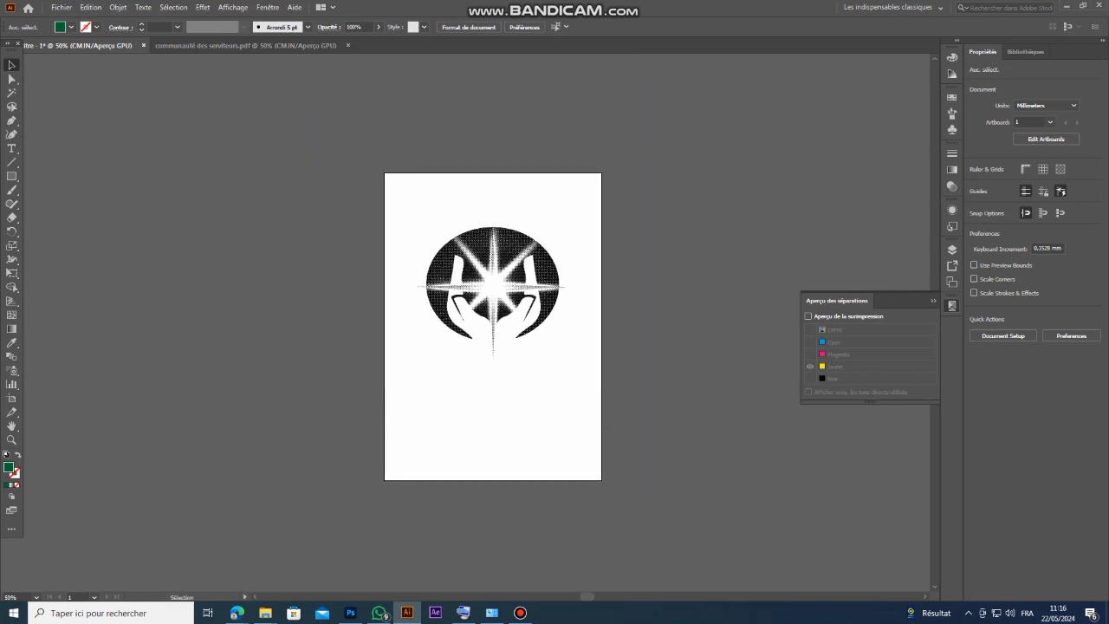
key("ctrl+1")
scroll(428, 346, "up", 4)
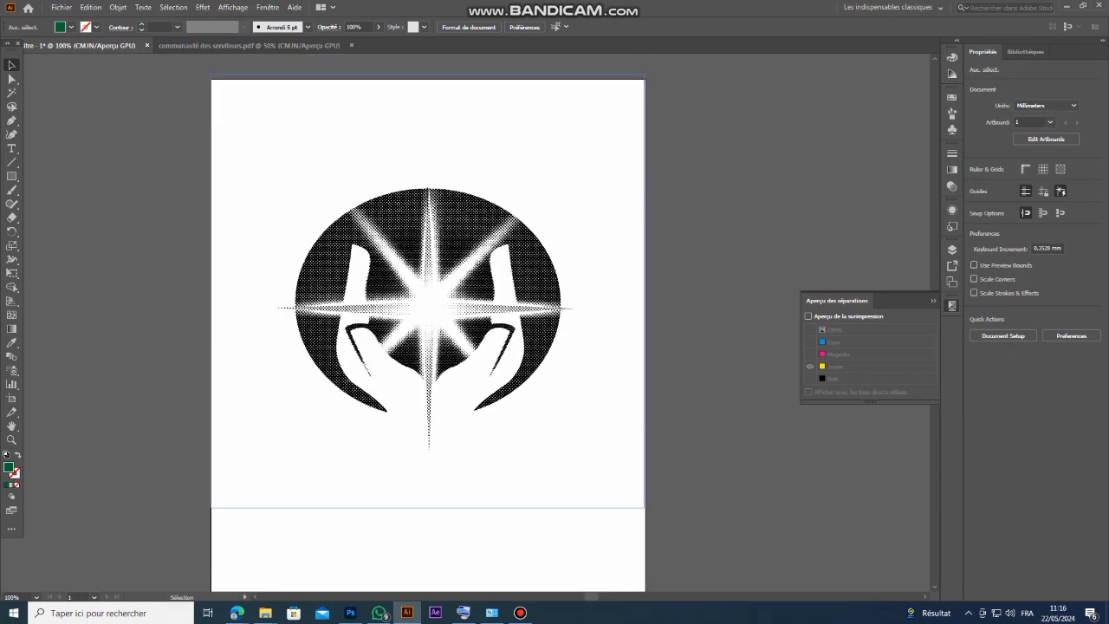
scroll(356, 387, "up", 3)
scroll(313, 399, "down", 5)
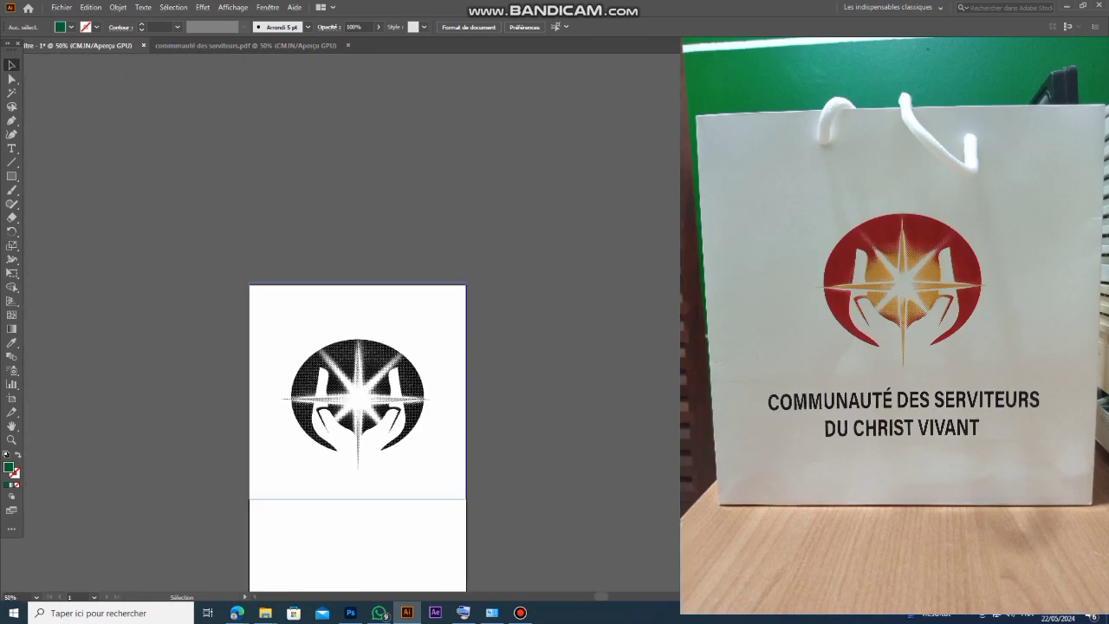
Move the halftone hands logo off the artboard to the pasteboard on its right.
left_click_drag(392, 390, 618, 408)
left_click(437, 223)
scroll(438, 222, "down", 2)
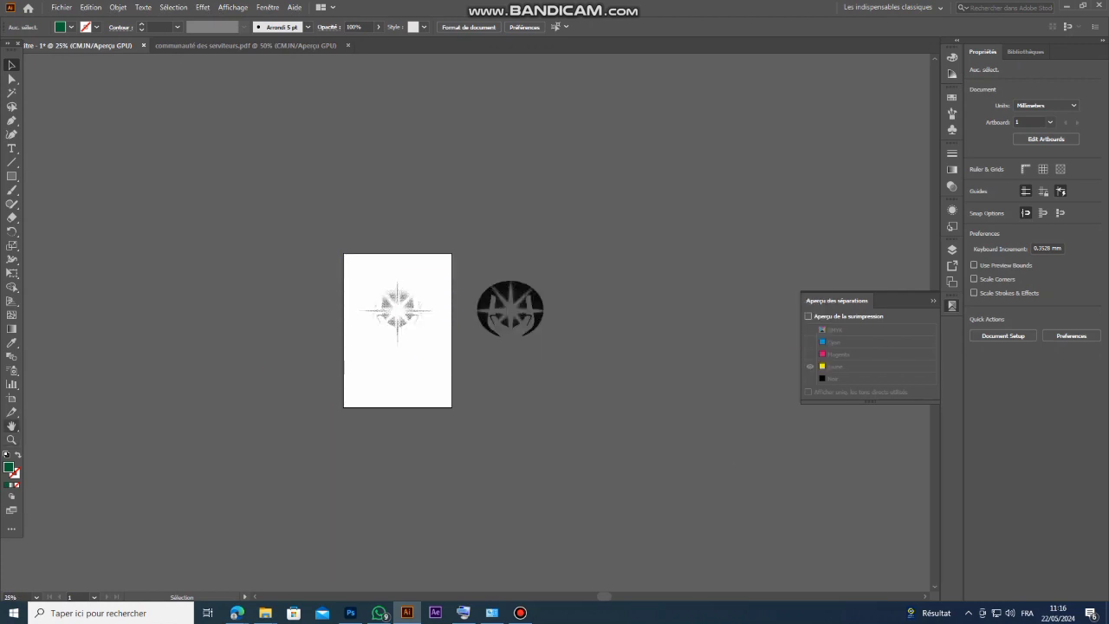
Add a second A4 portrait artboard beside the first, beneath the halftone hands logo.
key("shift+o")
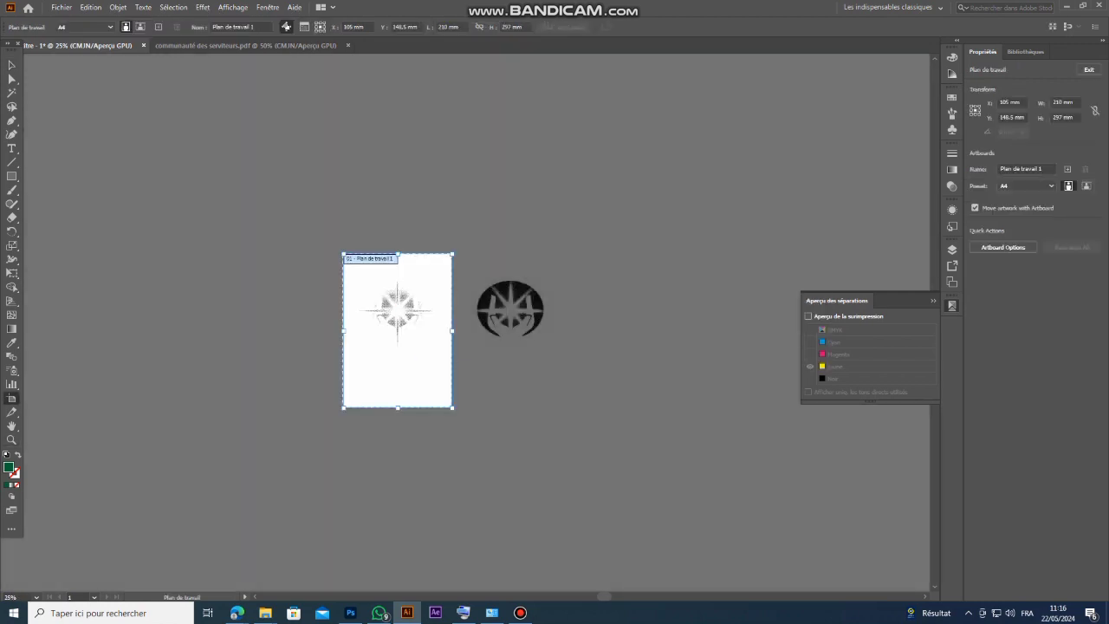
left_click(1067, 169)
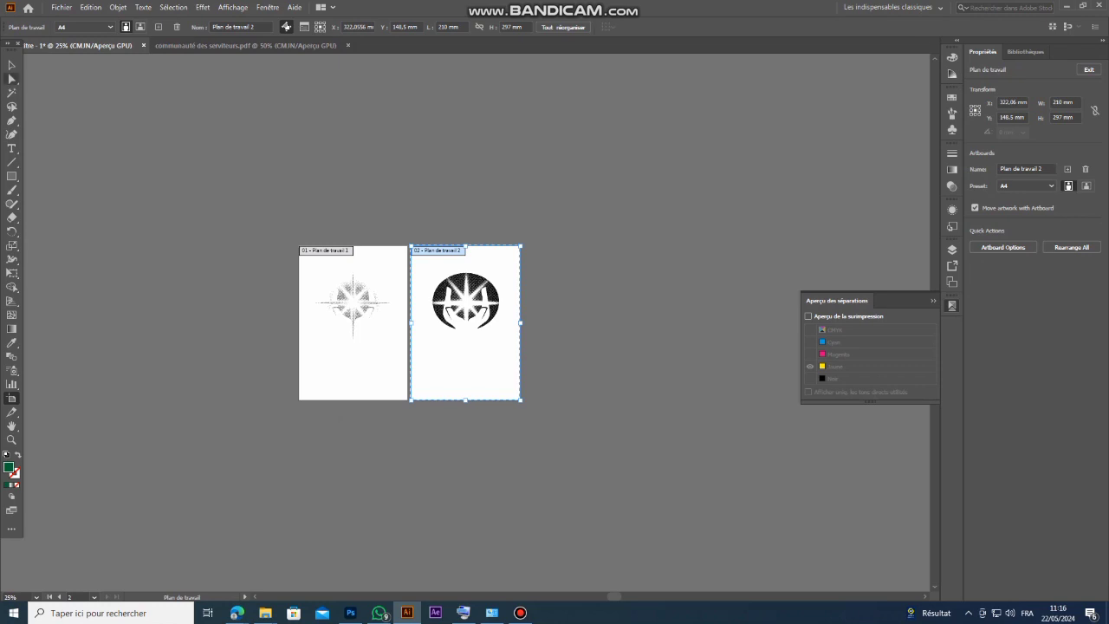
key("Escape")
Move the halftone hands logo left by about 0.84 mm to line it up with the second artboard.
key("ctrl+plus")
key("ctrl+plus")
key("ctrl+plus")
key("ctrl+plus")
key("ctrl+plus")
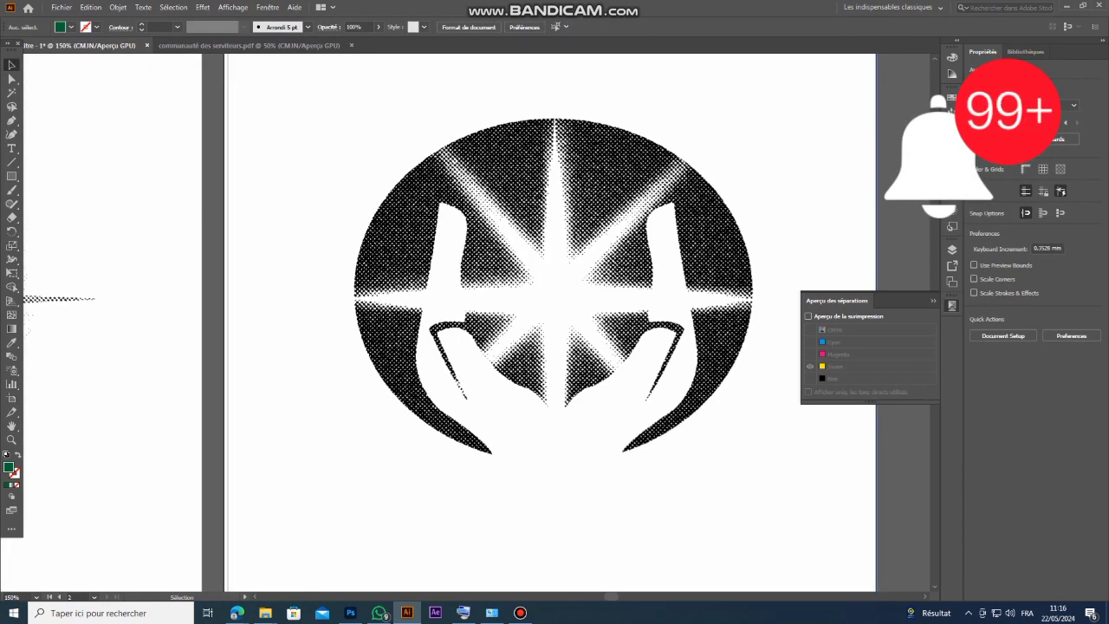
left_click(486, 308)
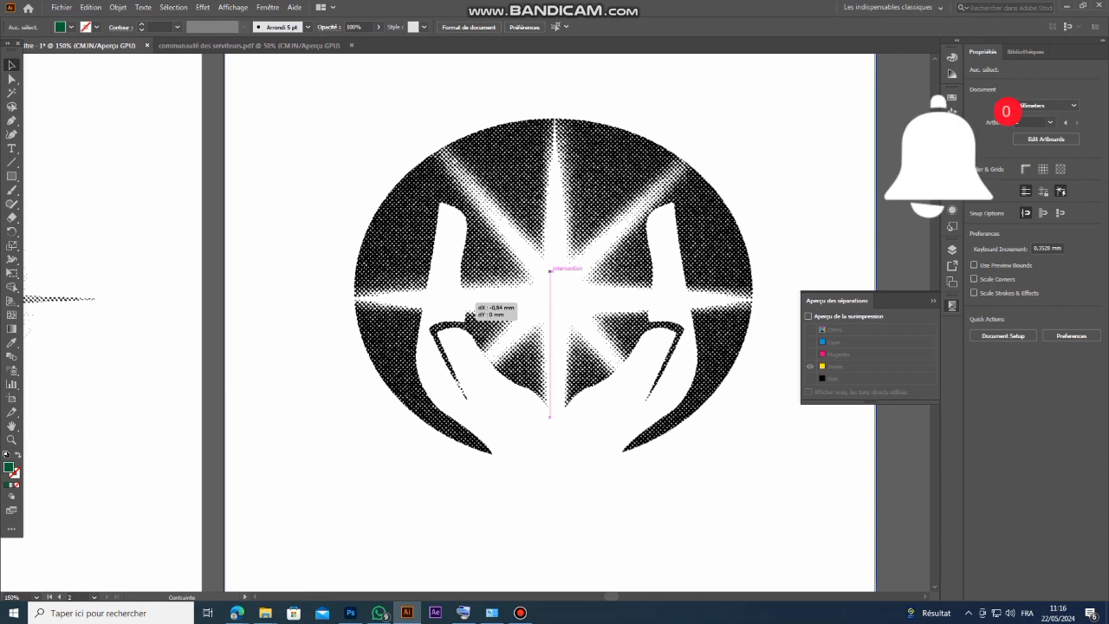
Move the halftone hands logo down slightly to line up its upper edge with the second artboard's upper edge.
key("ctrl+minus")
key("ctrl+minus")
key("ctrl+minus")
key("ctrl+minus")
left_click_drag(487, 260, 487, 262)
left_click(472, 401)
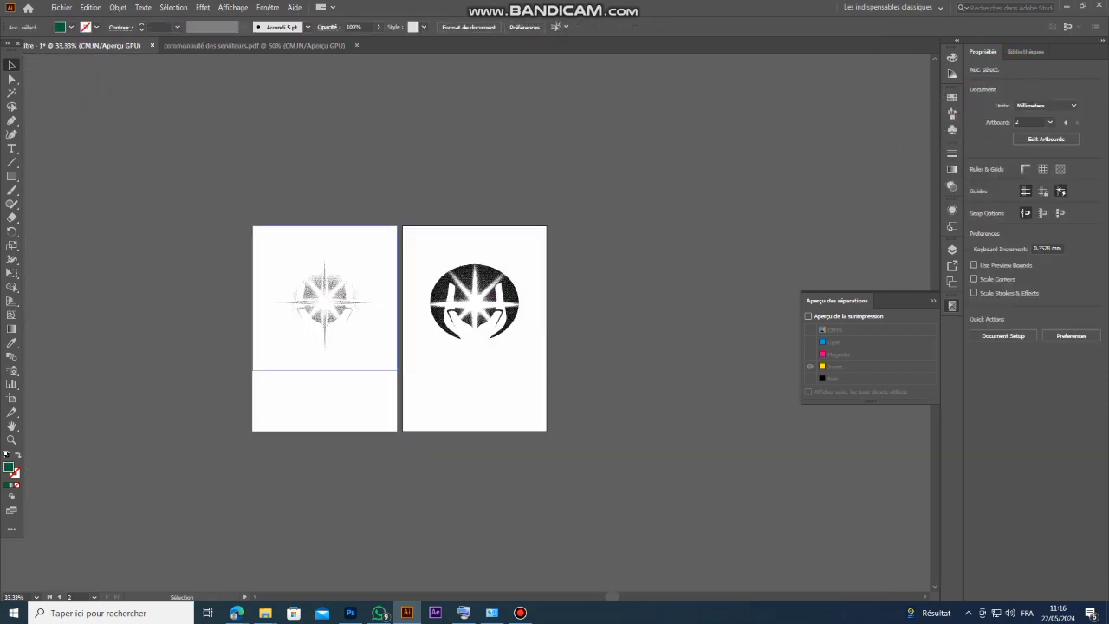
scroll(316, 294, "up", 1)
scroll(340, 266, "up", 3)
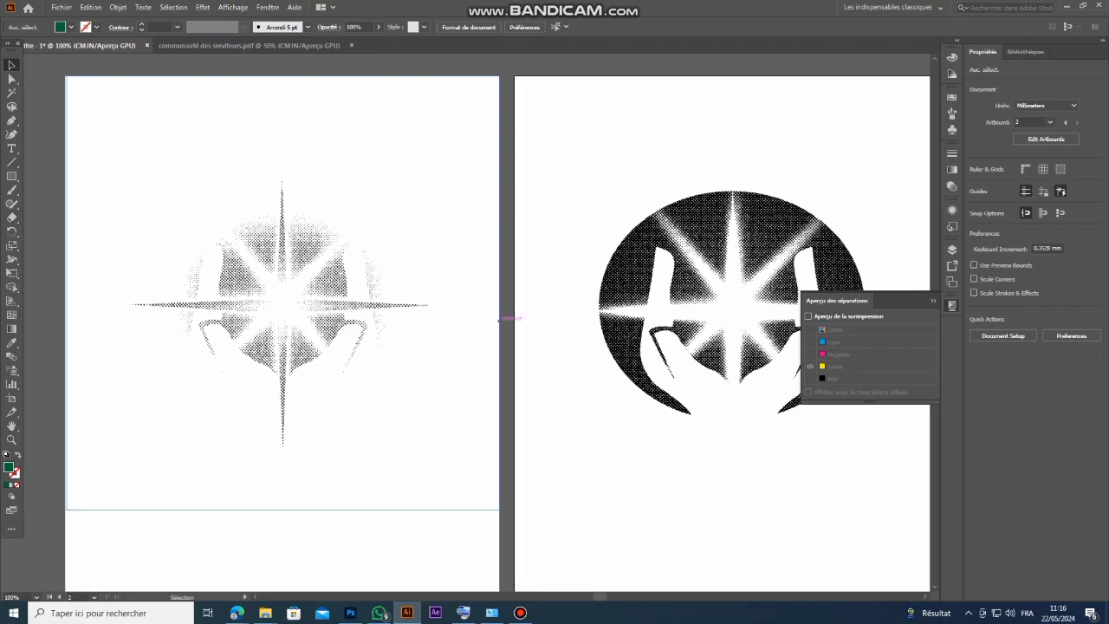